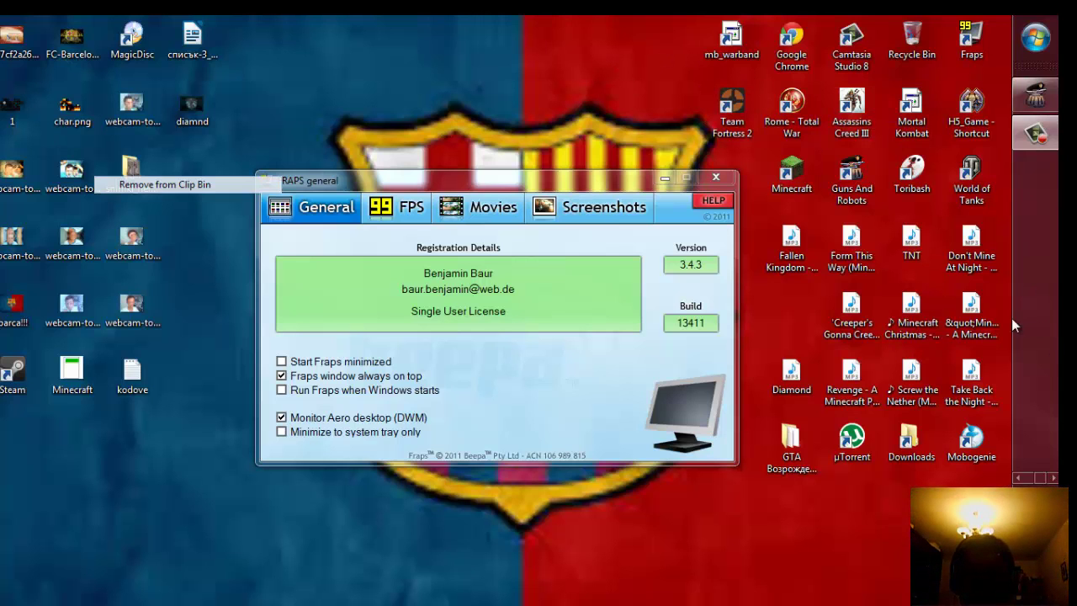
Review the General, FPS, Movies and Screenshots settings in Fraps, and close its window.
left_click_drag(474, 174, 530, 167)
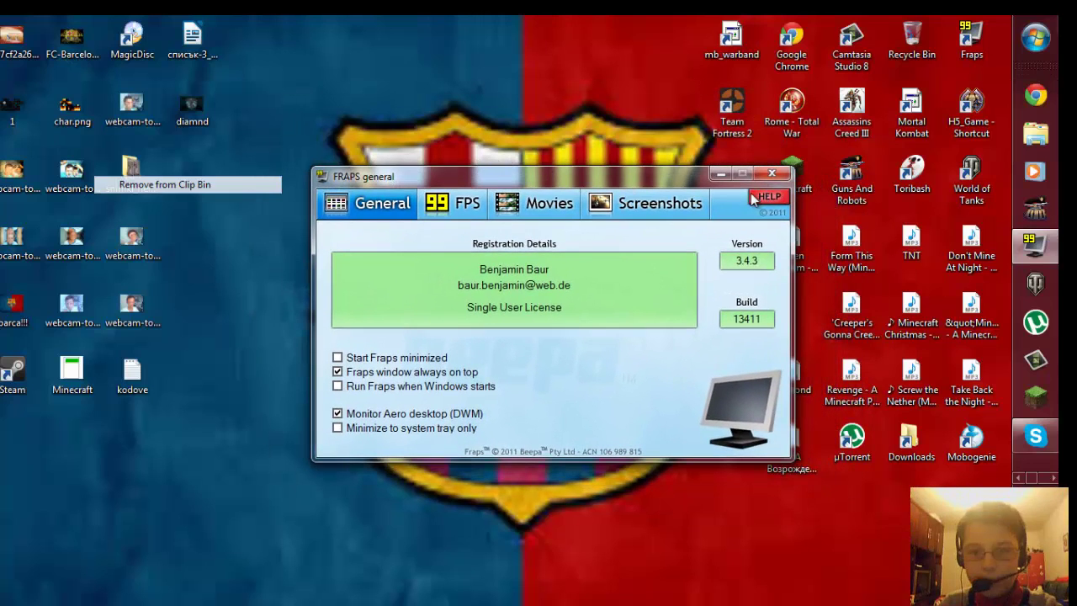
left_click(451, 204)
left_click(379, 203)
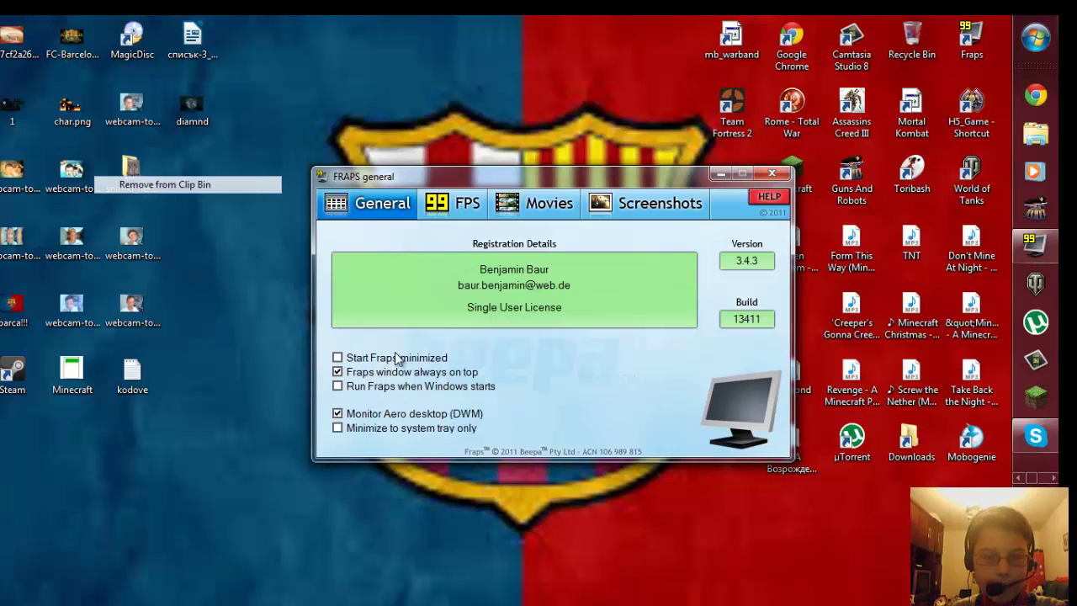
left_click(481, 212)
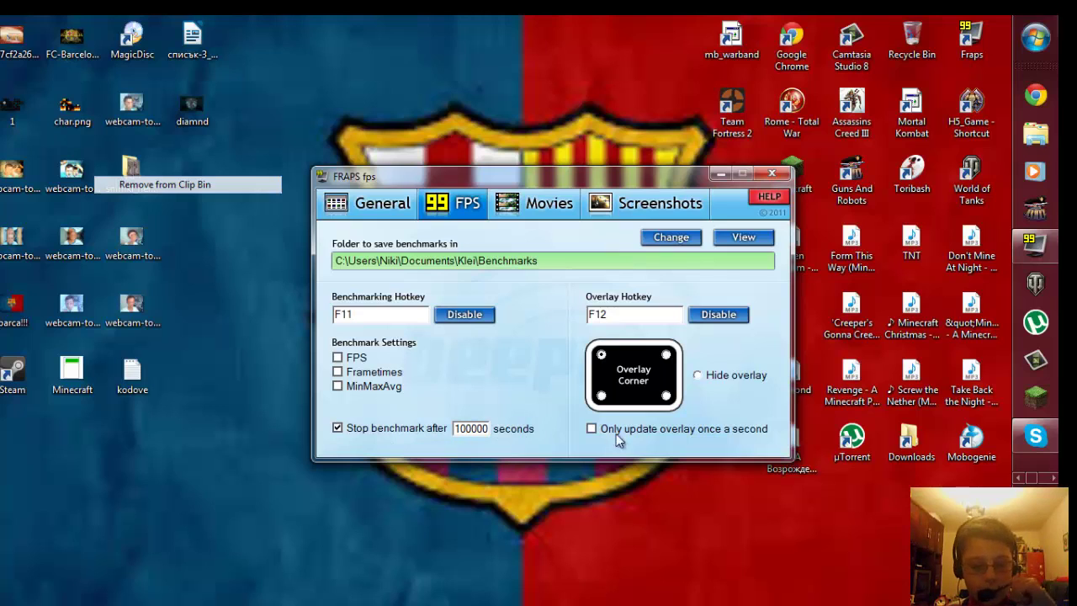
left_click(533, 211)
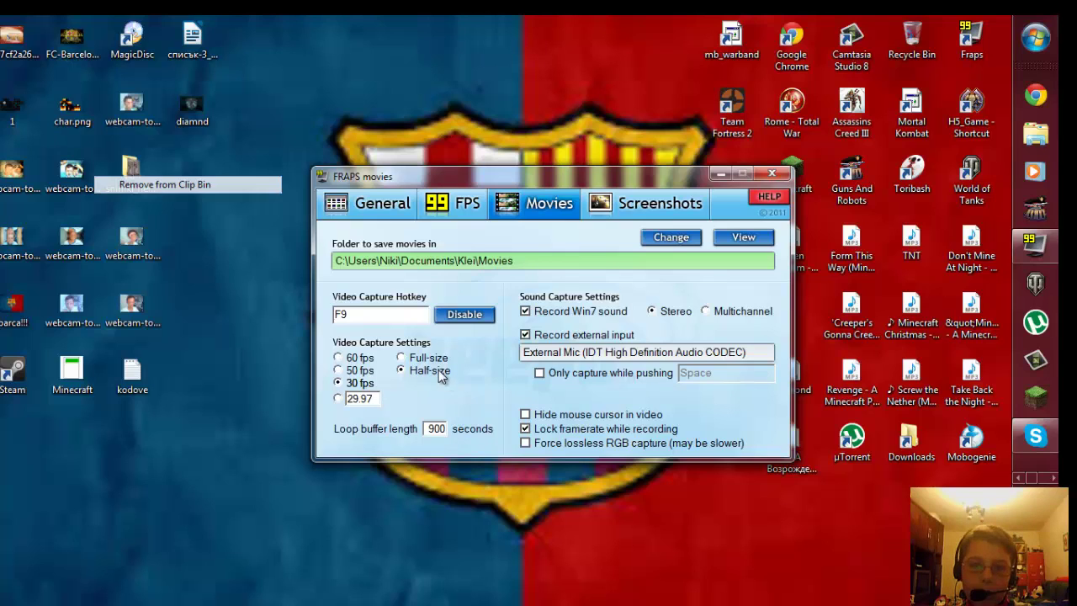
left_click(627, 209)
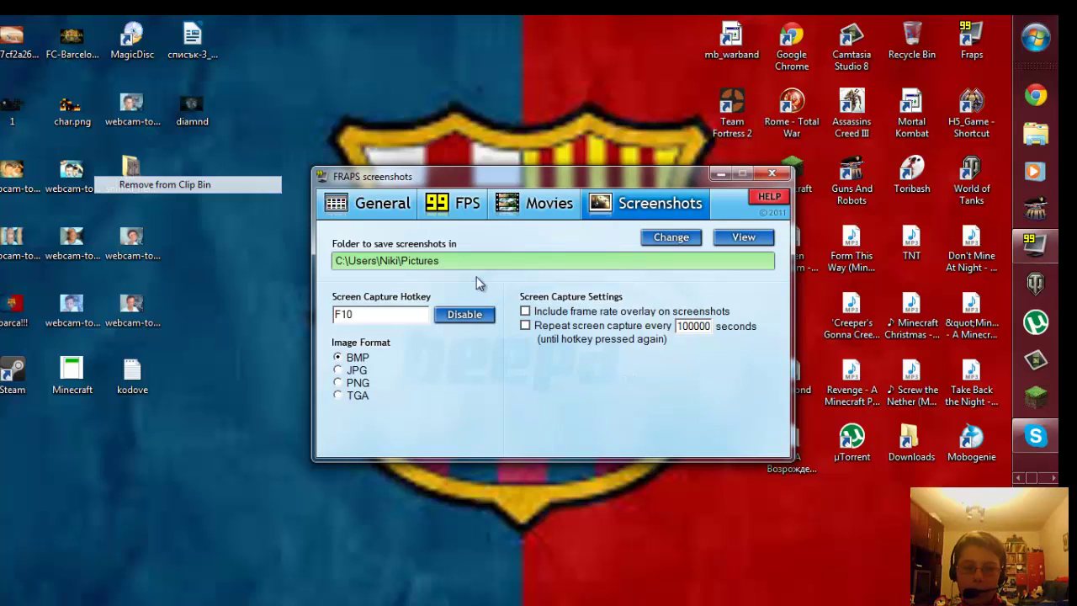
left_click(549, 208)
left_click(627, 208)
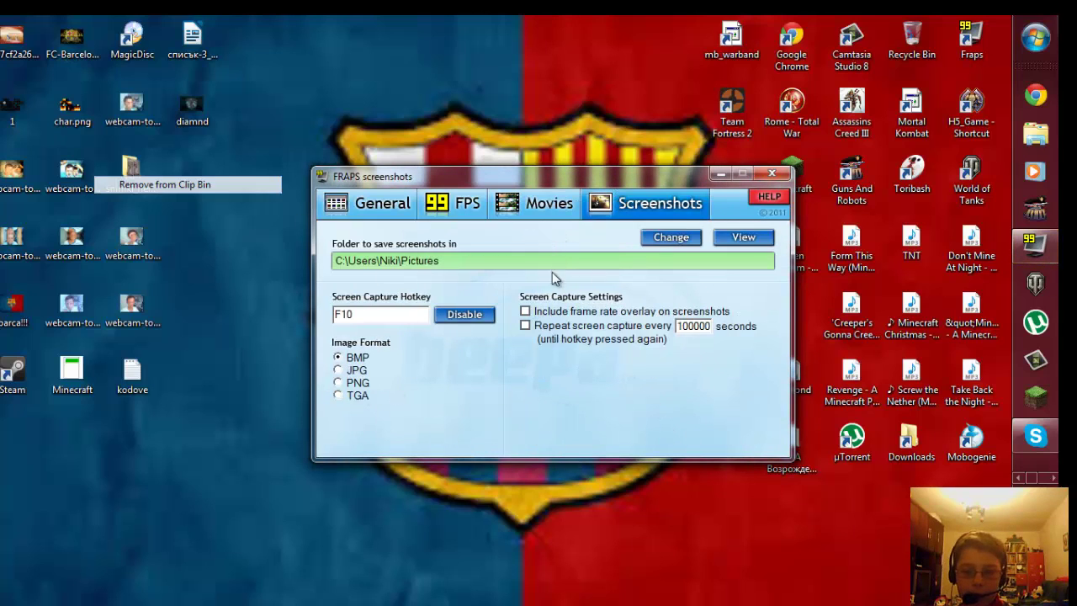
left_click(772, 174)
left_click(567, 385)
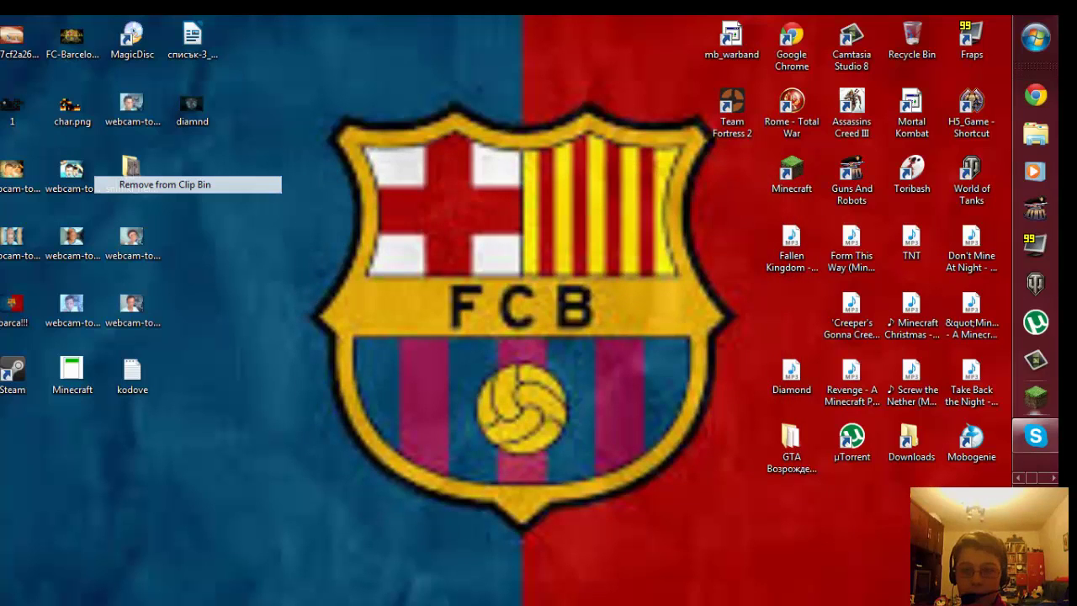
Switch to Camtasia Studio, continuing with the evaluation option and dismissing the upgrade notice and the welcome dialog.
left_click(1043, 360)
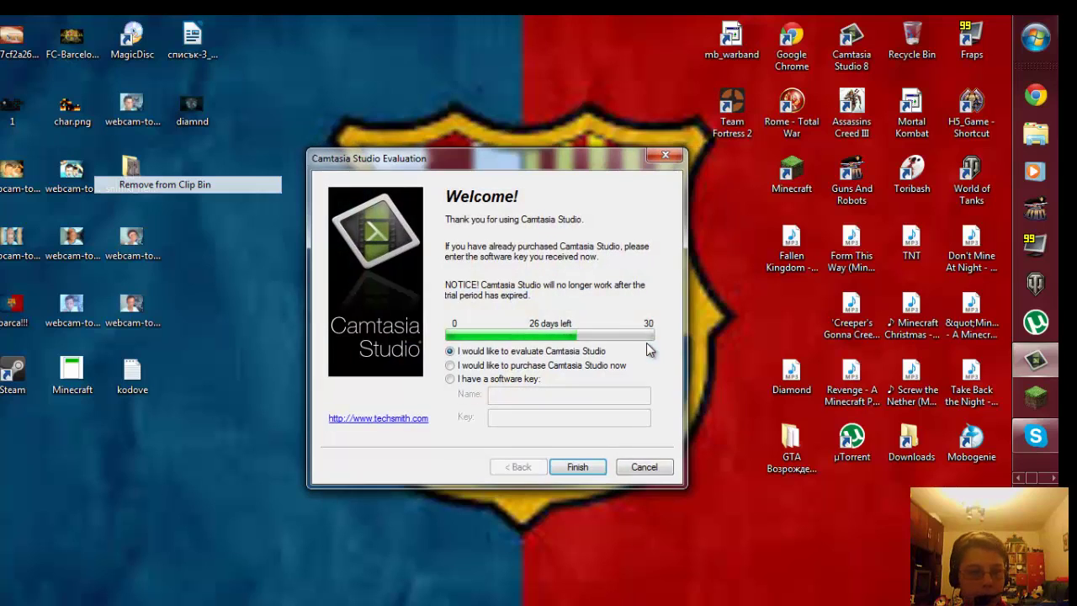
left_click(560, 468)
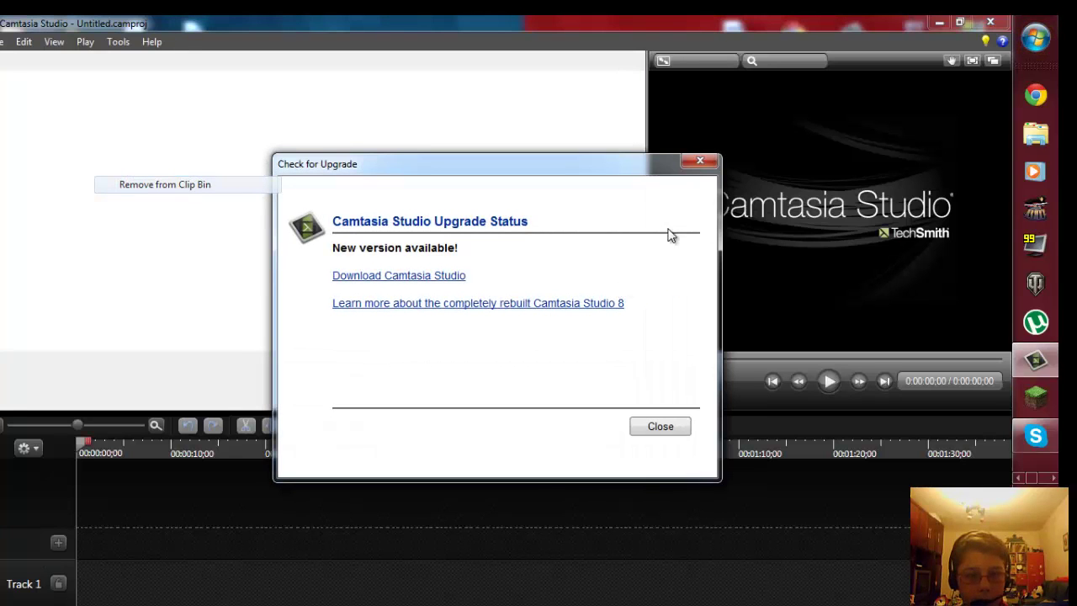
left_click(700, 160)
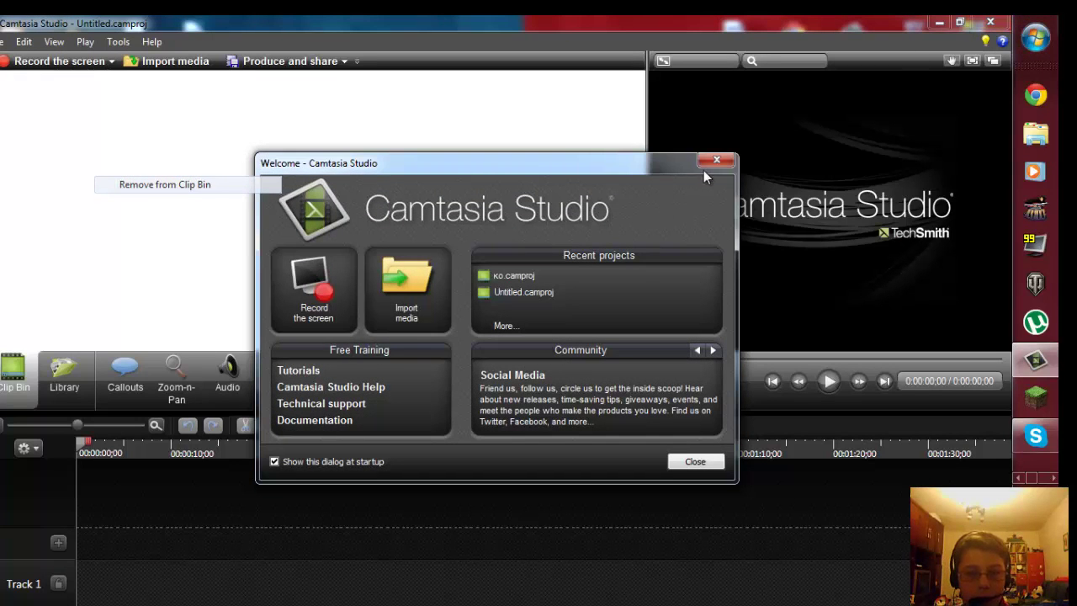
left_click(716, 160)
Reduce the maximized Camtasia Studio window to its smaller size and place it near the middle of the desktop.
left_click(959, 22)
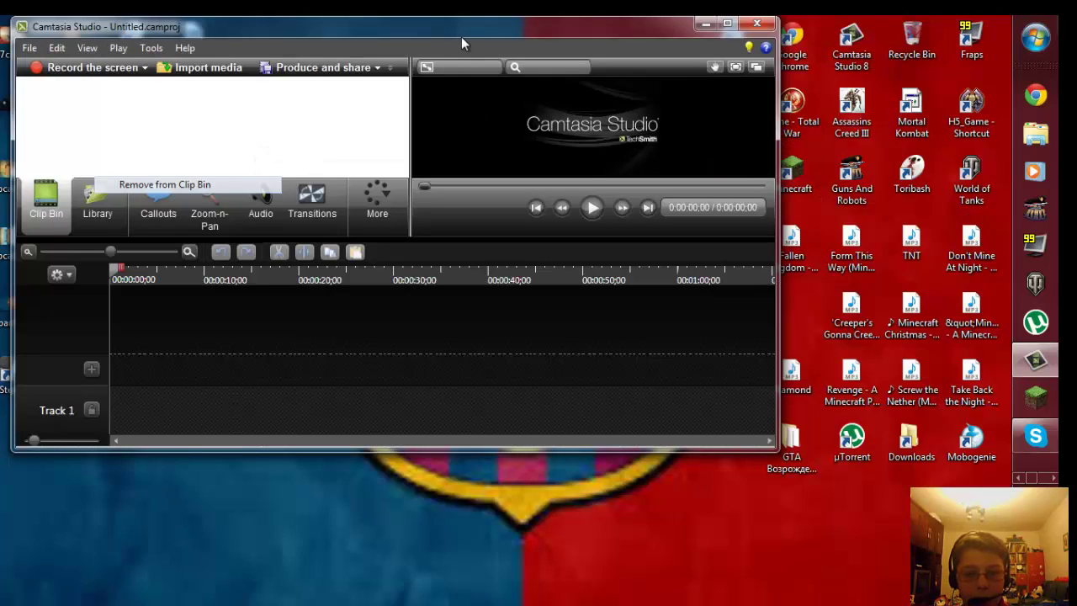
left_click_drag(461, 37, 554, 115)
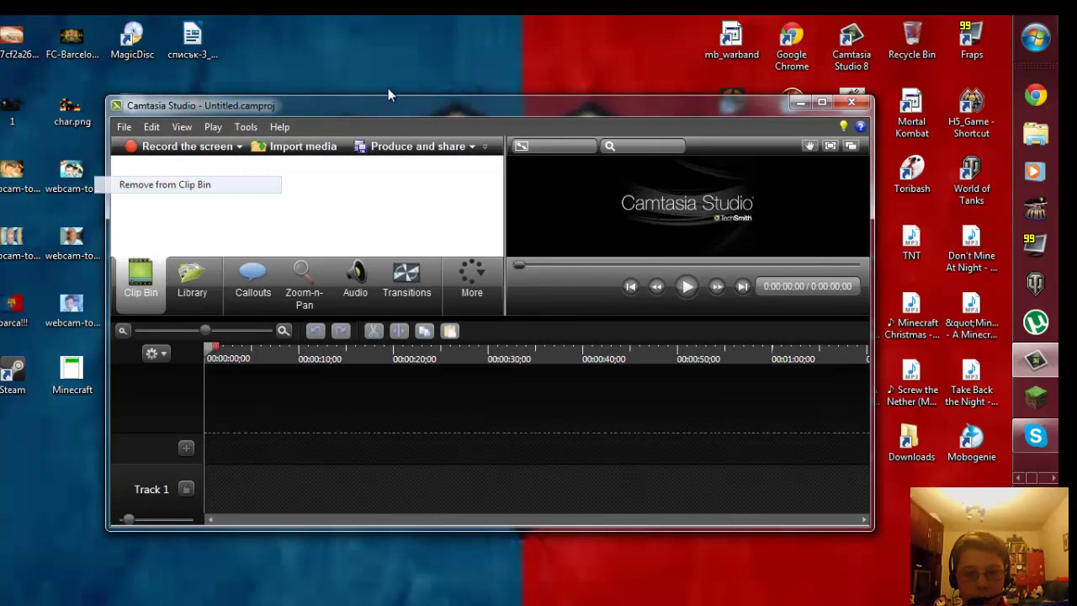
left_click_drag(374, 111, 427, 110)
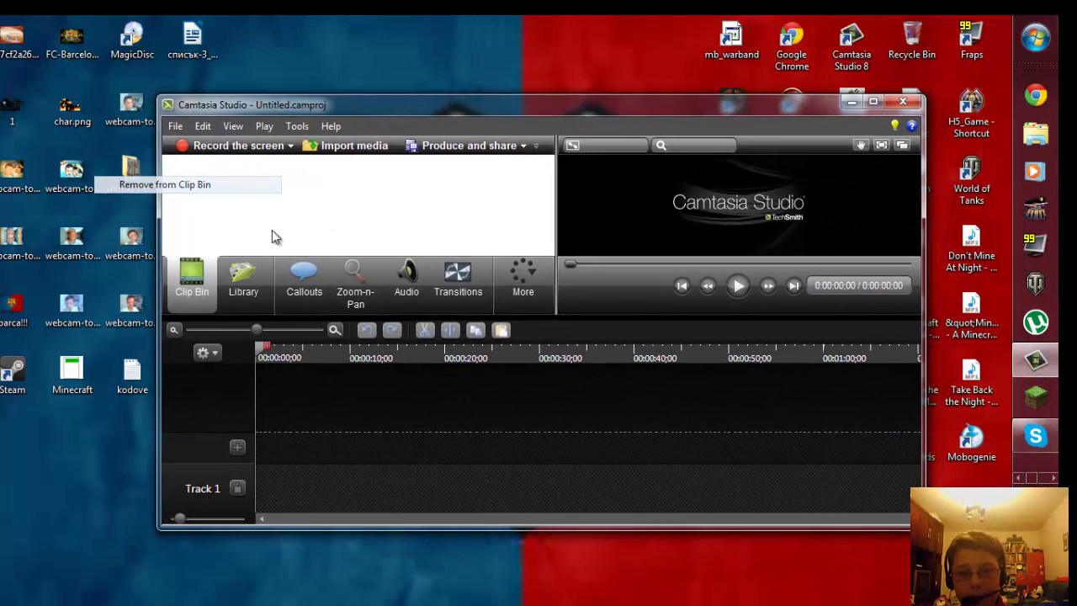
Show the file dialog for importing media, and close it without importing anything.
left_click(339, 148)
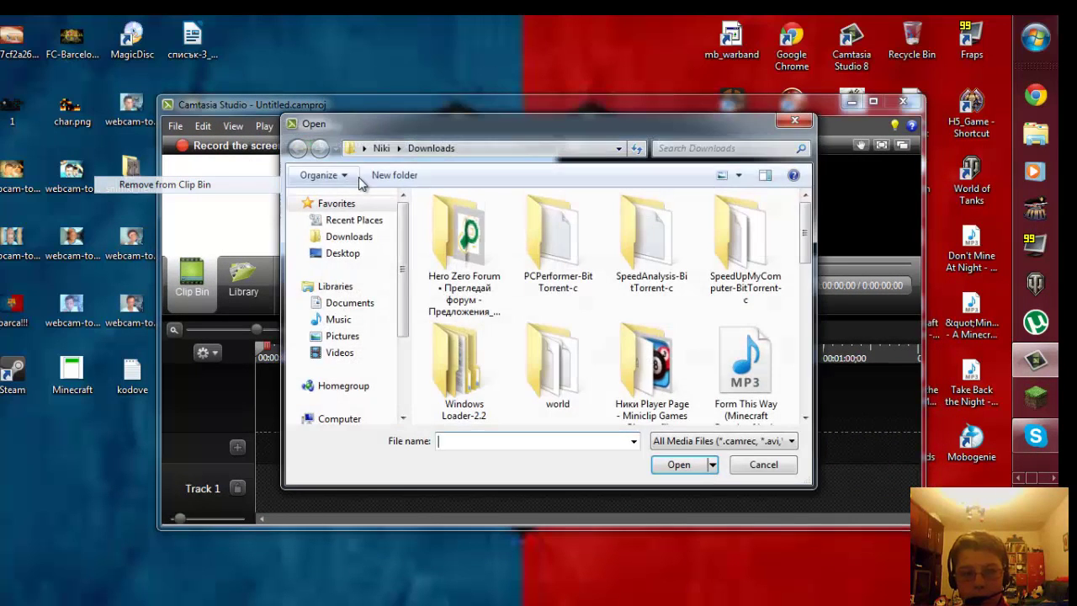
left_click(794, 120)
Show the Library media and expand the Music - Piano Lounge folder.
left_click(243, 280)
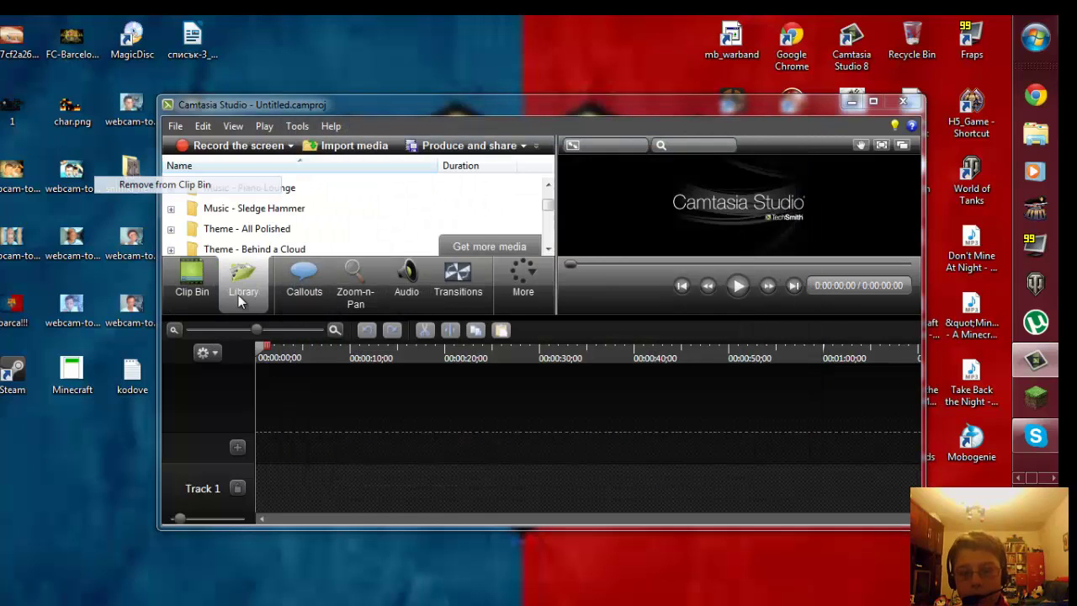
left_click_drag(544, 107, 721, 106)
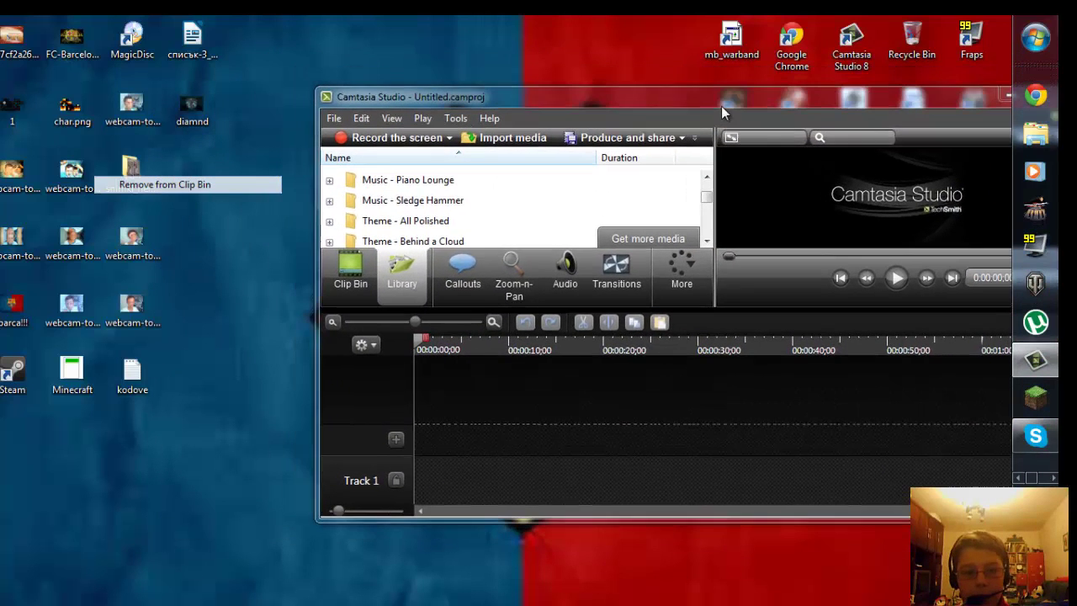
left_click(433, 182)
double_click(433, 181)
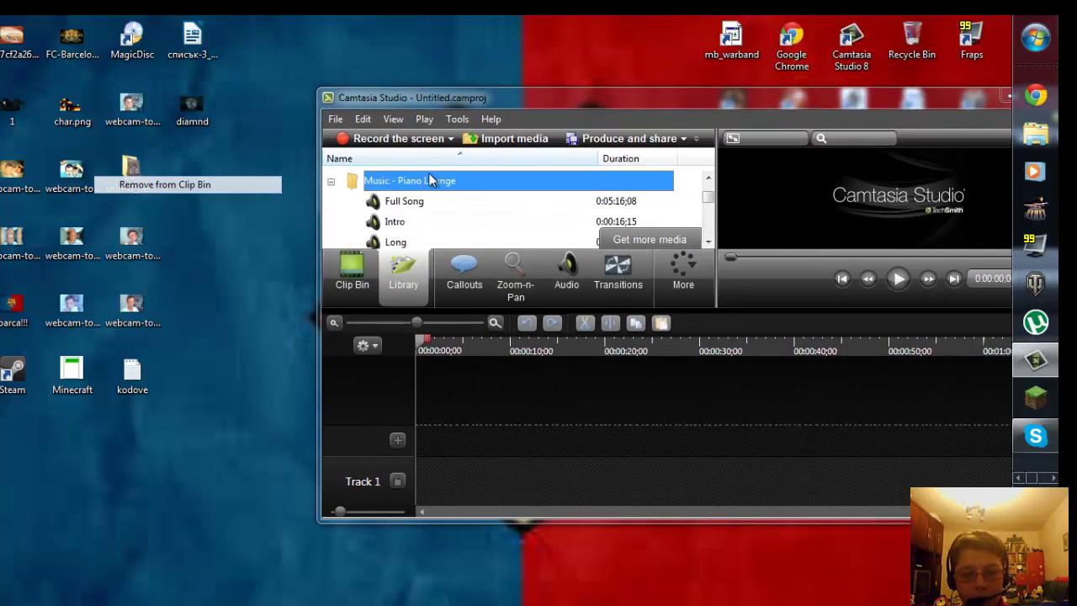
Preview the Intro, Long, Medium and Short tracks of the Music - Piano Lounge folder.
double_click(438, 220)
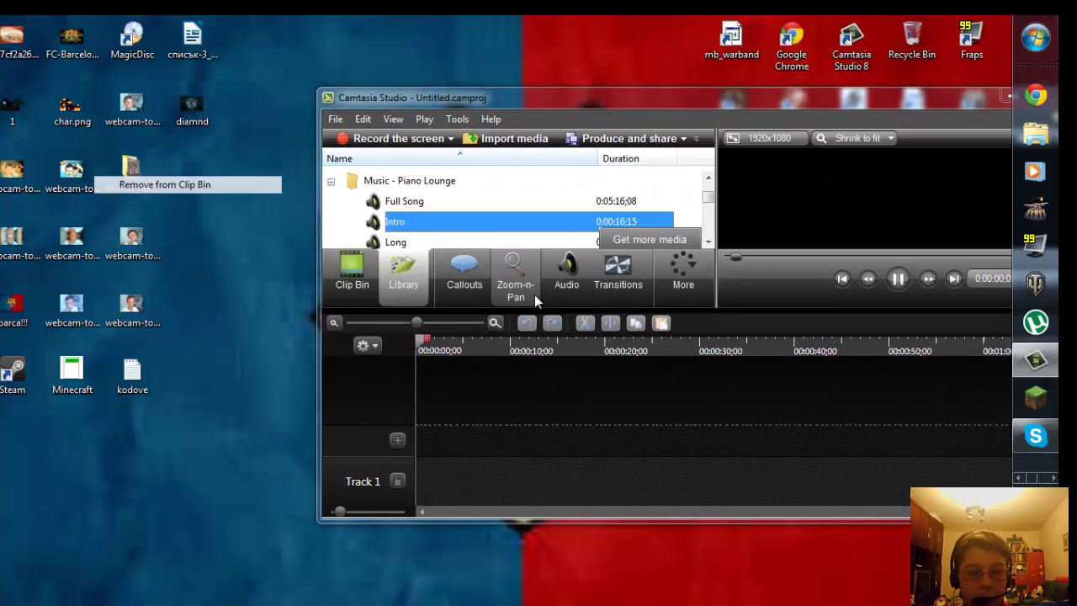
scroll(517, 214, "down", 4)
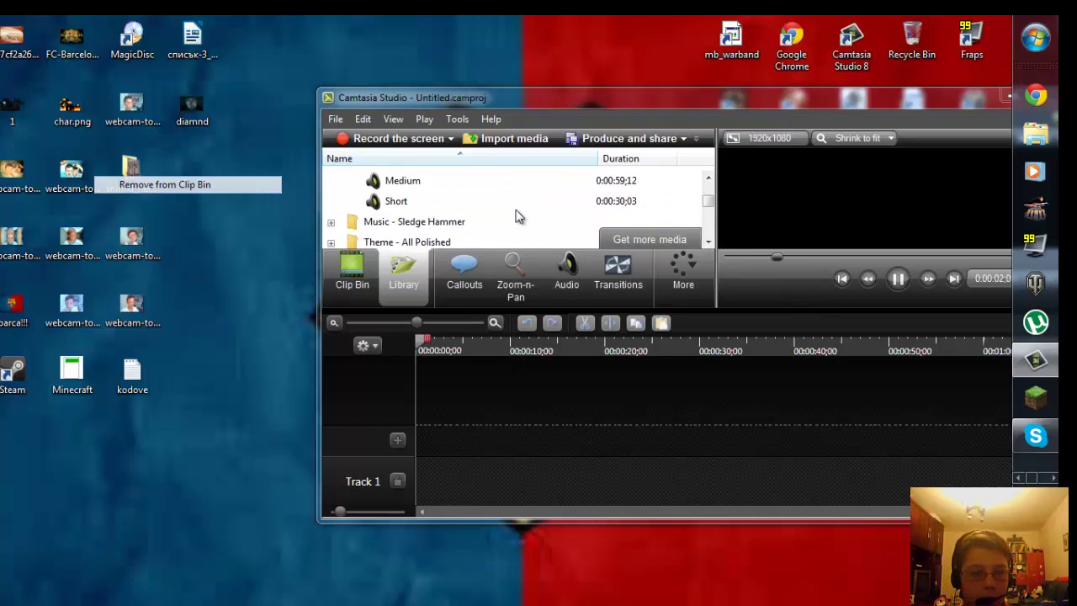
scroll(473, 222, "up", 2)
double_click(443, 196)
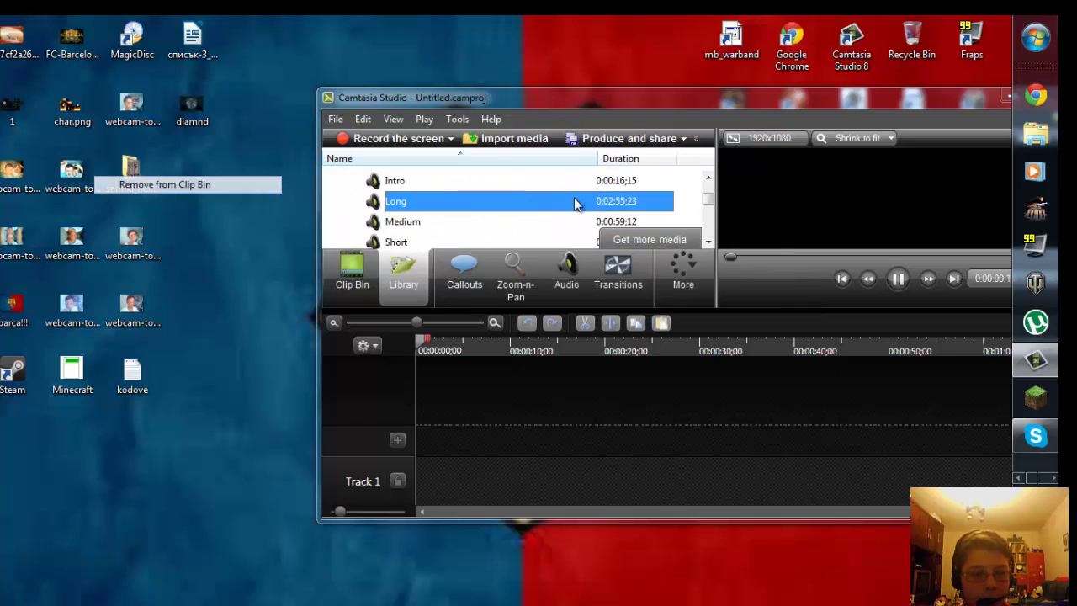
key("space")
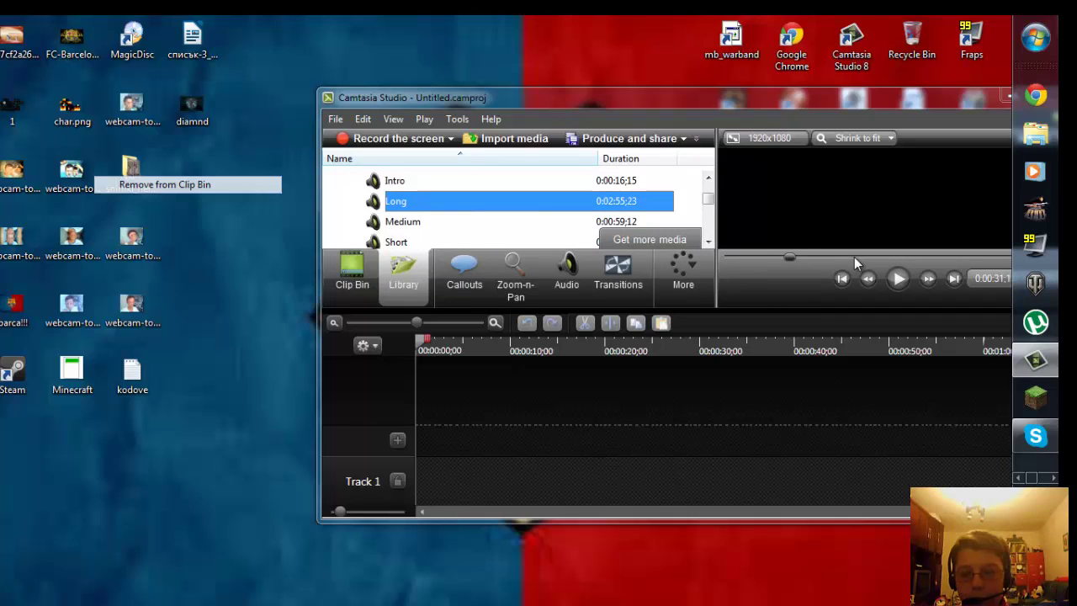
double_click(412, 181)
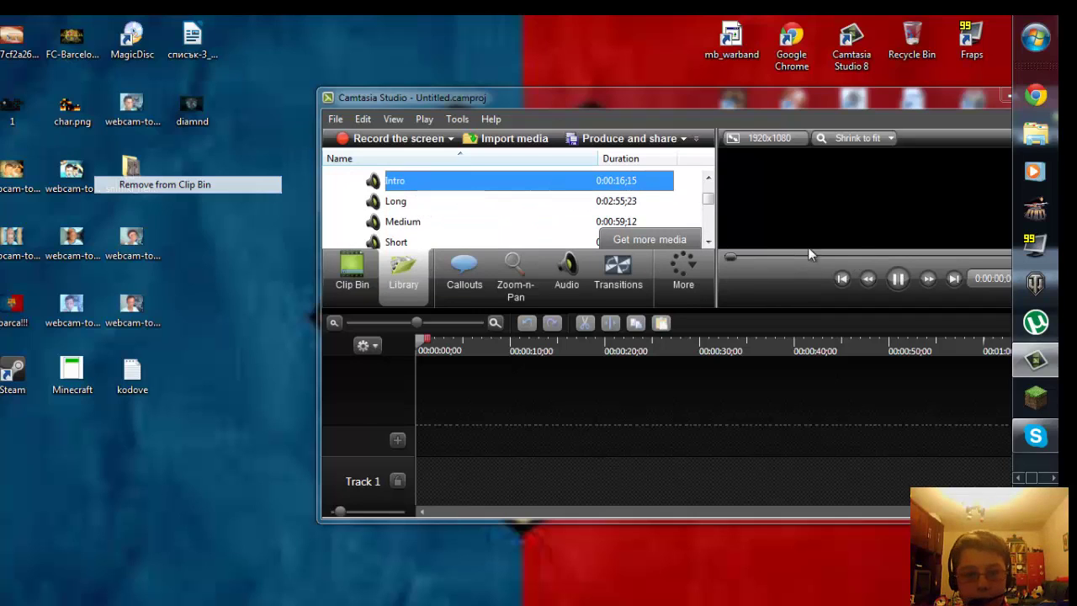
double_click(403, 203)
double_click(396, 221)
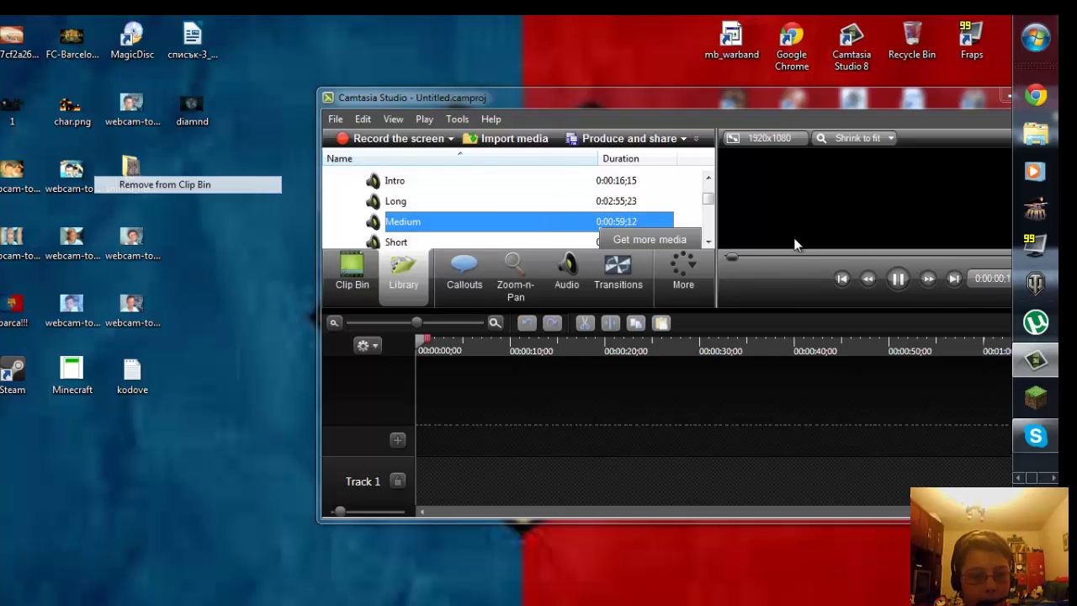
scroll(425, 206, "down", 1)
double_click(425, 202)
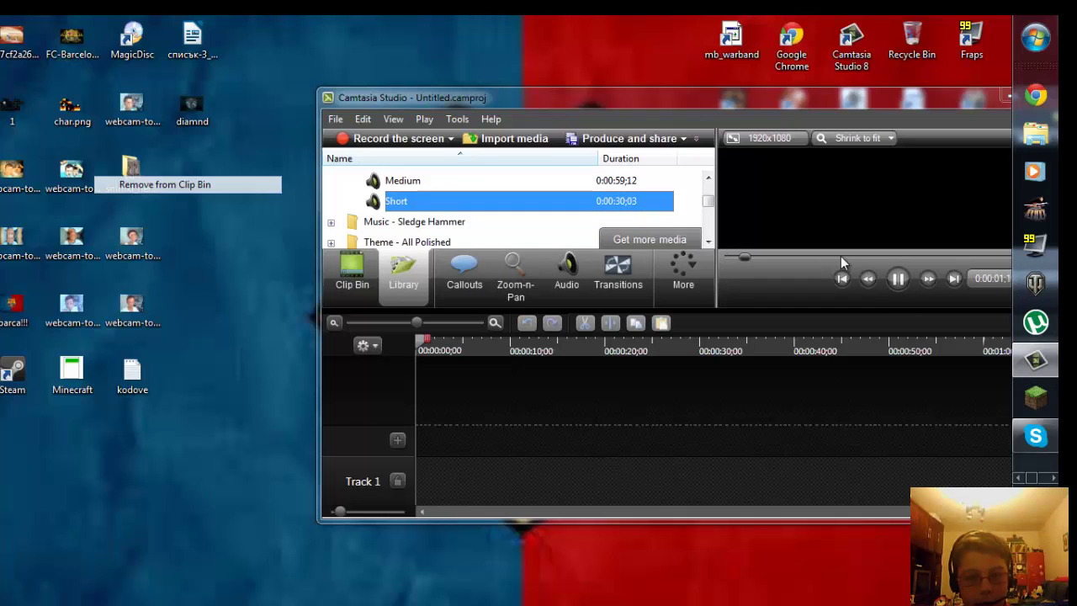
Bring the whole program window into view and preview the Full Song and Intro tracks of Music - Piano Lounge.
left_click_drag(593, 94, 488, 84)
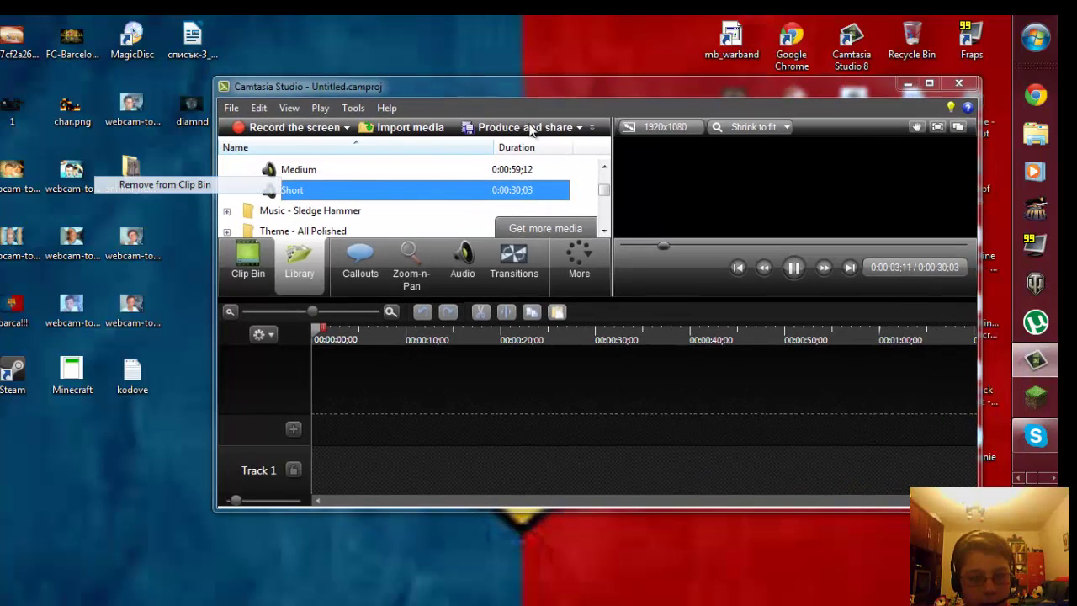
scroll(385, 183, "up", 1)
scroll(386, 185, "up", 2)
scroll(370, 194, "down", 1)
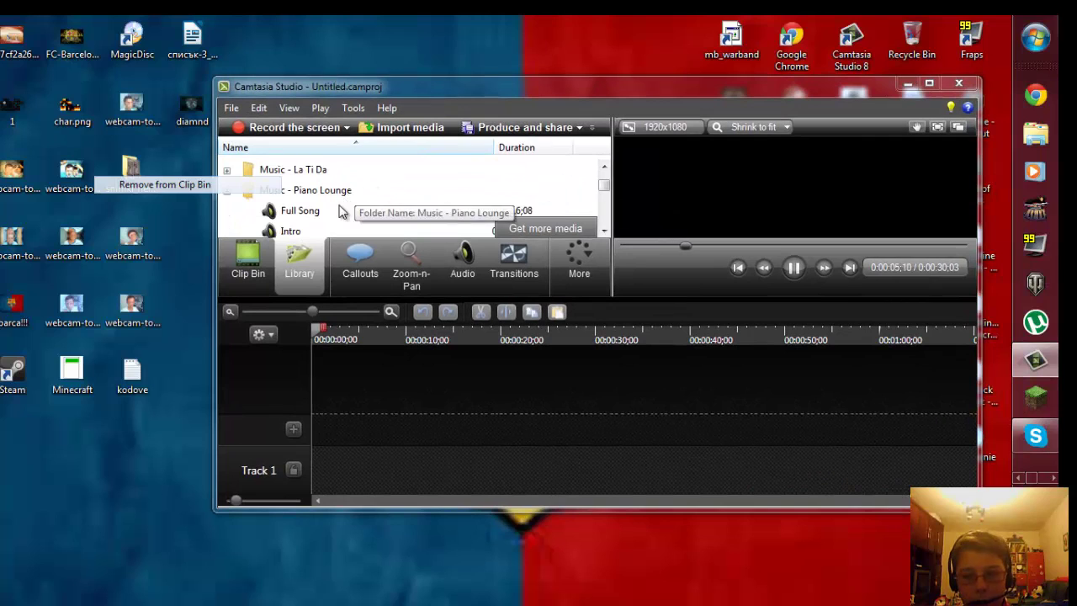
left_click(338, 211)
scroll(341, 211, "down", 1)
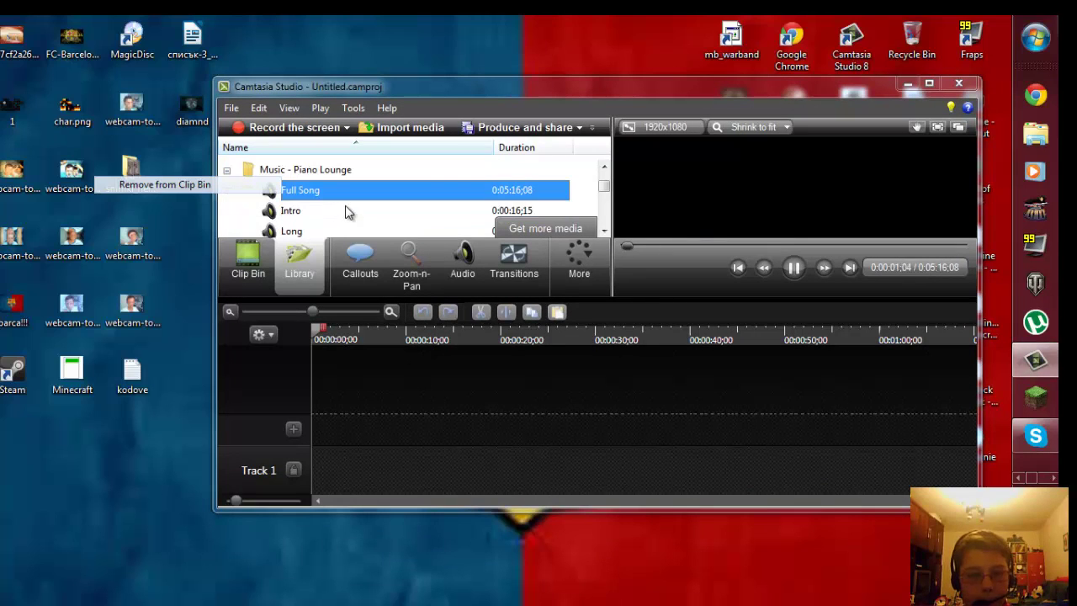
left_click(355, 209)
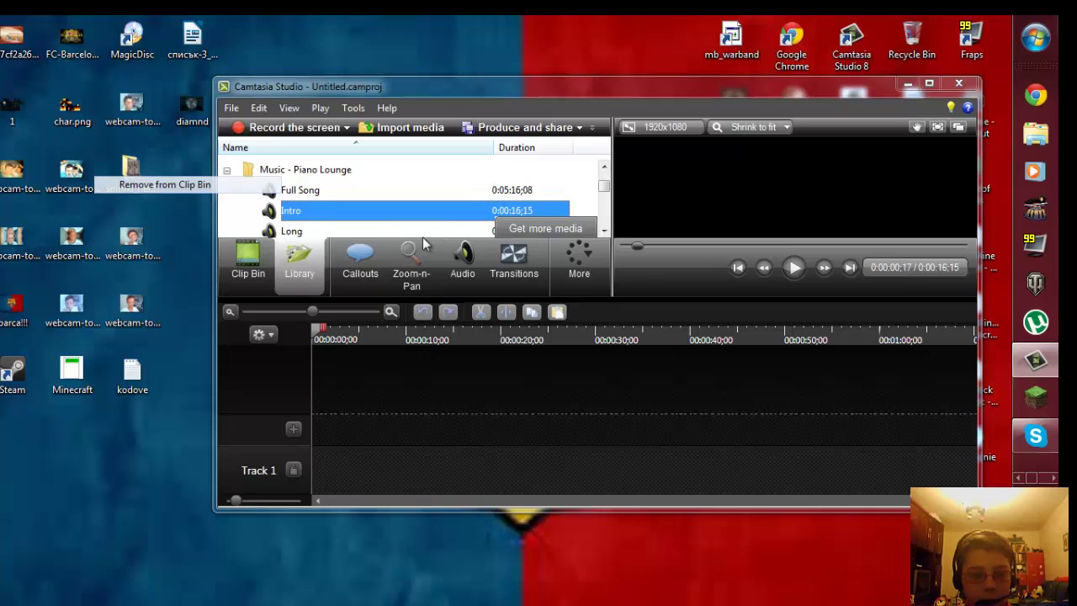
Expand the Theme - Digital Stands folder and preview its Basic Title clip.
left_click_drag(313, 209, 345, 185)
double_click(341, 189)
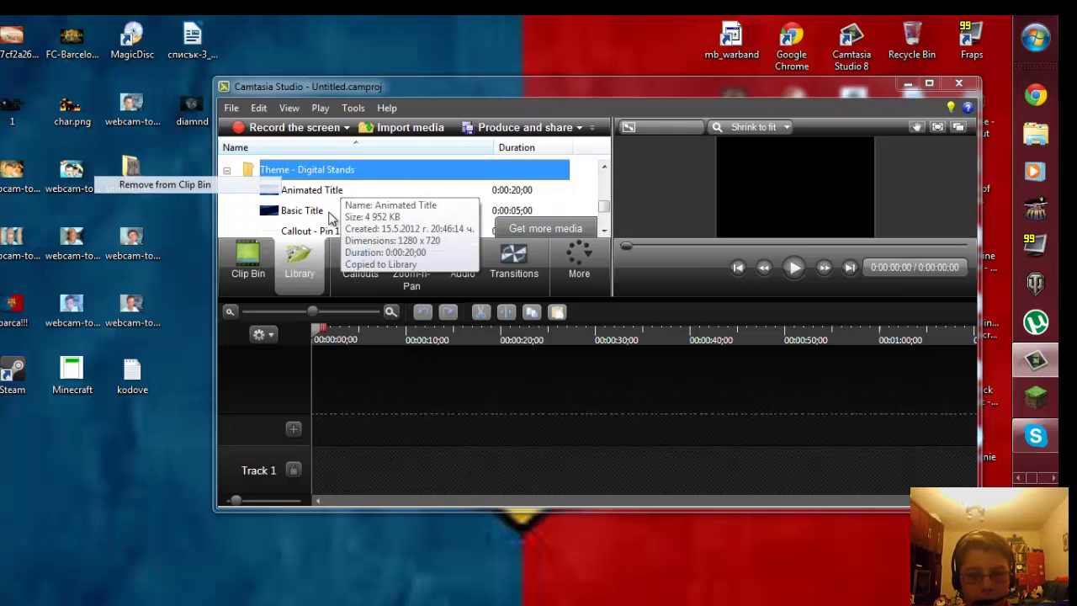
left_click(328, 210)
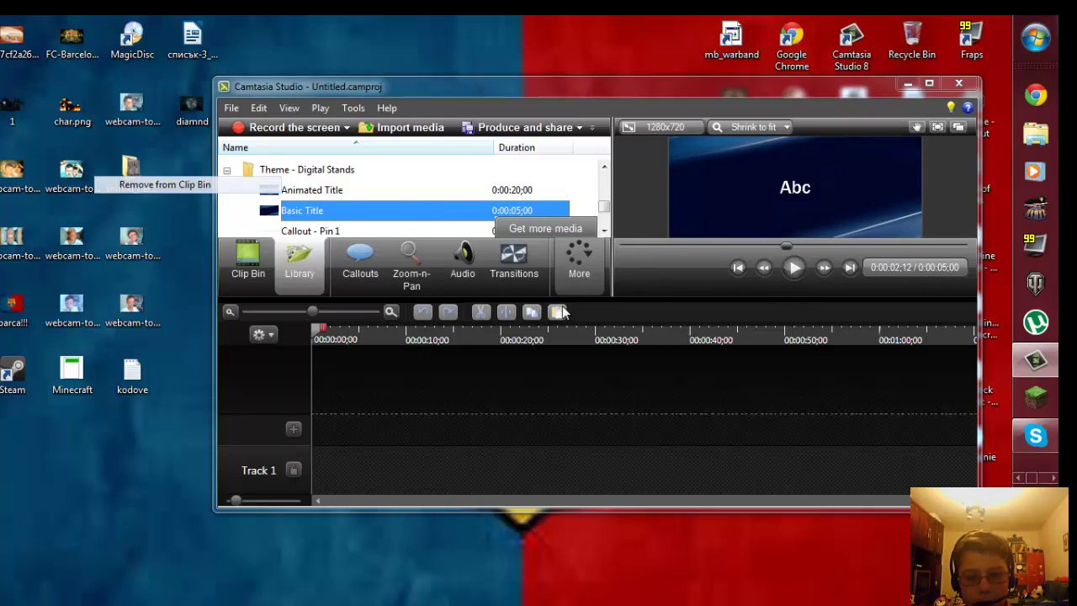
left_click(558, 371)
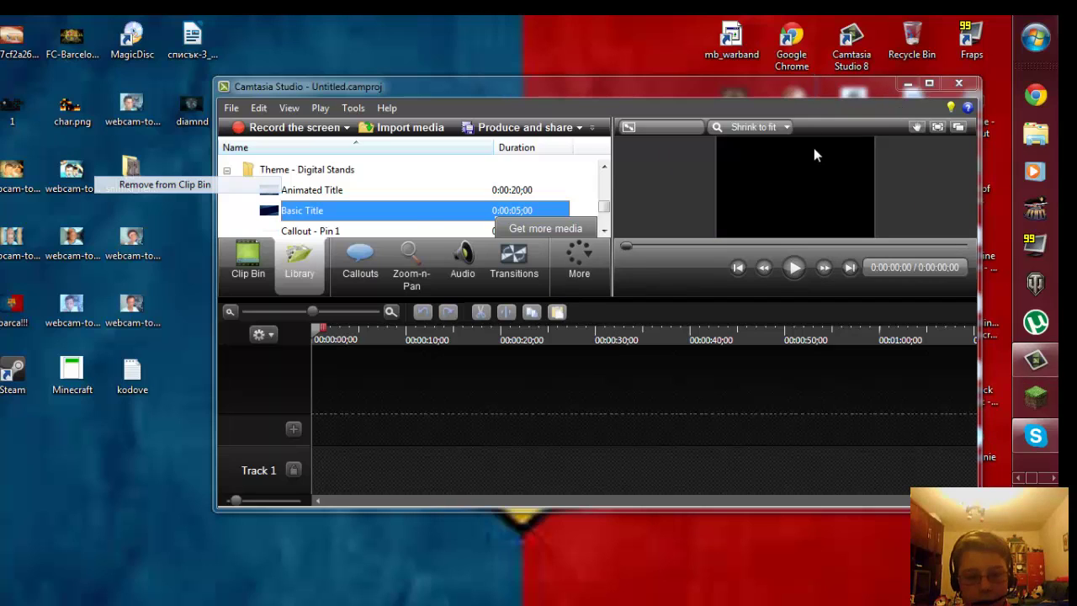
left_click_drag(659, 98, 677, 124)
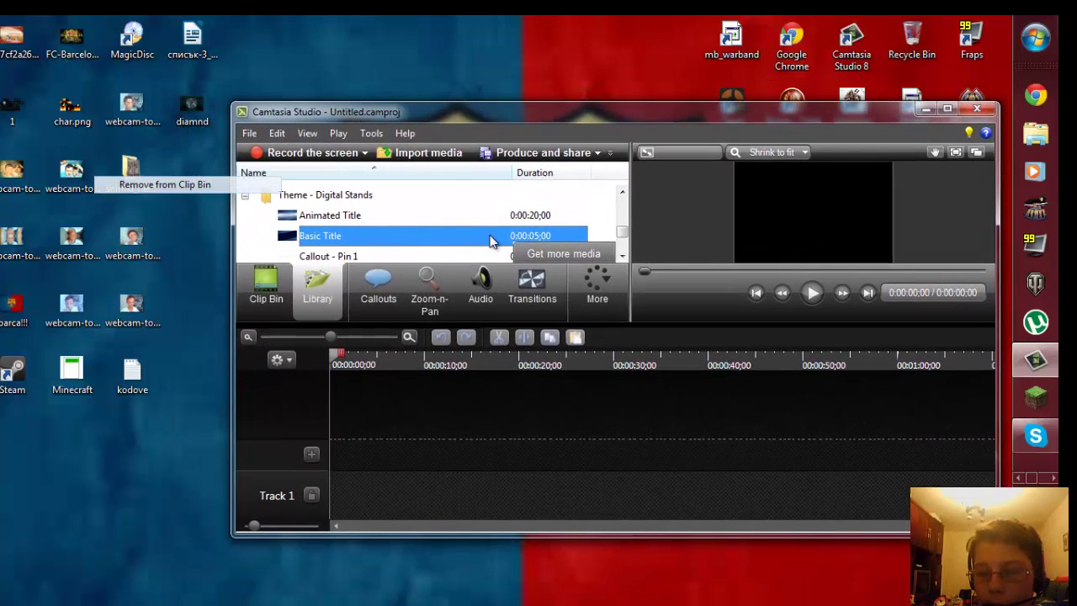
Find the Theme - Calling Lights folder in the Library and preview its Animated Title clip.
left_click_drag(493, 242, 493, 407)
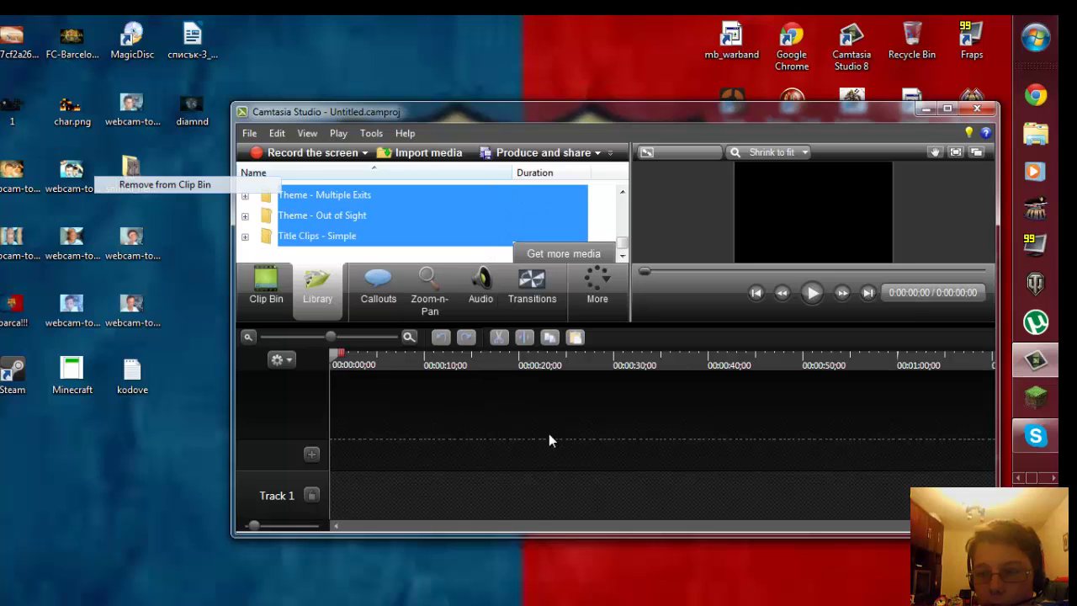
scroll(618, 221, "up", 1)
left_click_drag(620, 250, 624, 222)
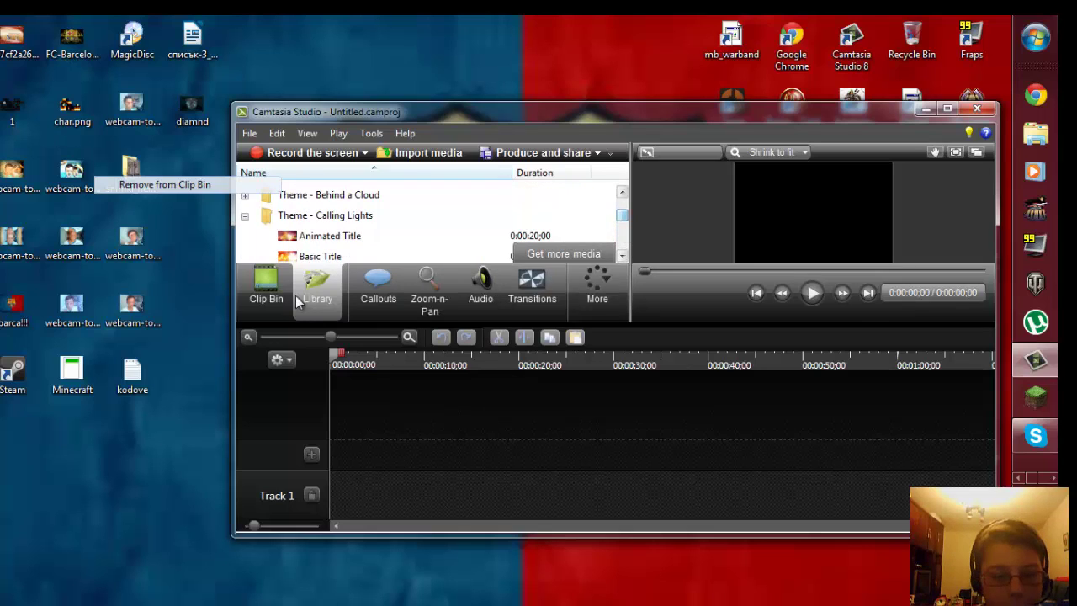
left_click(336, 237)
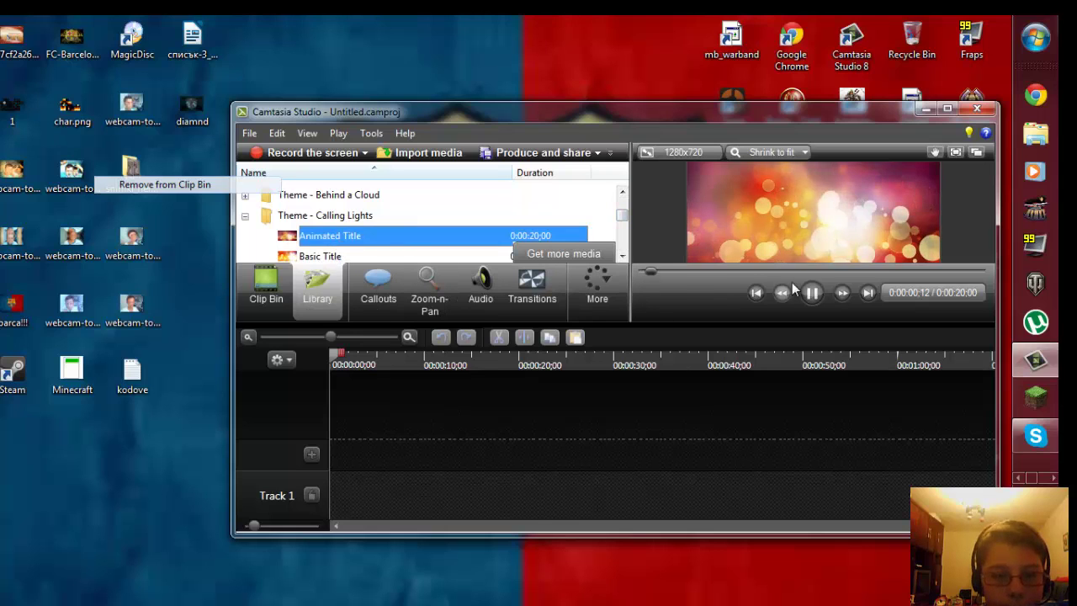
scroll(547, 244, "down", 1)
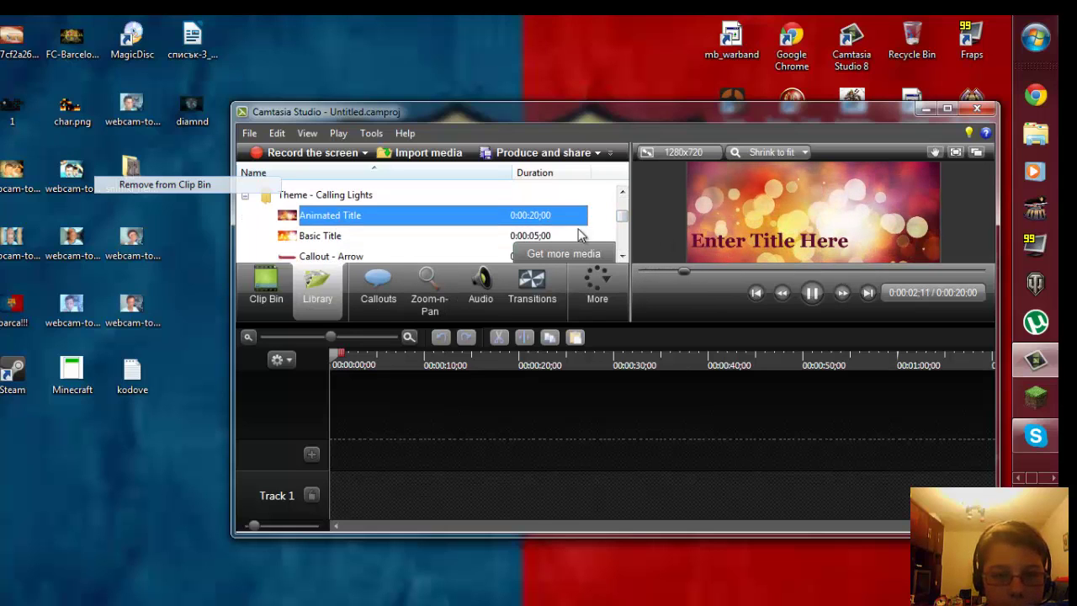
left_click(398, 299)
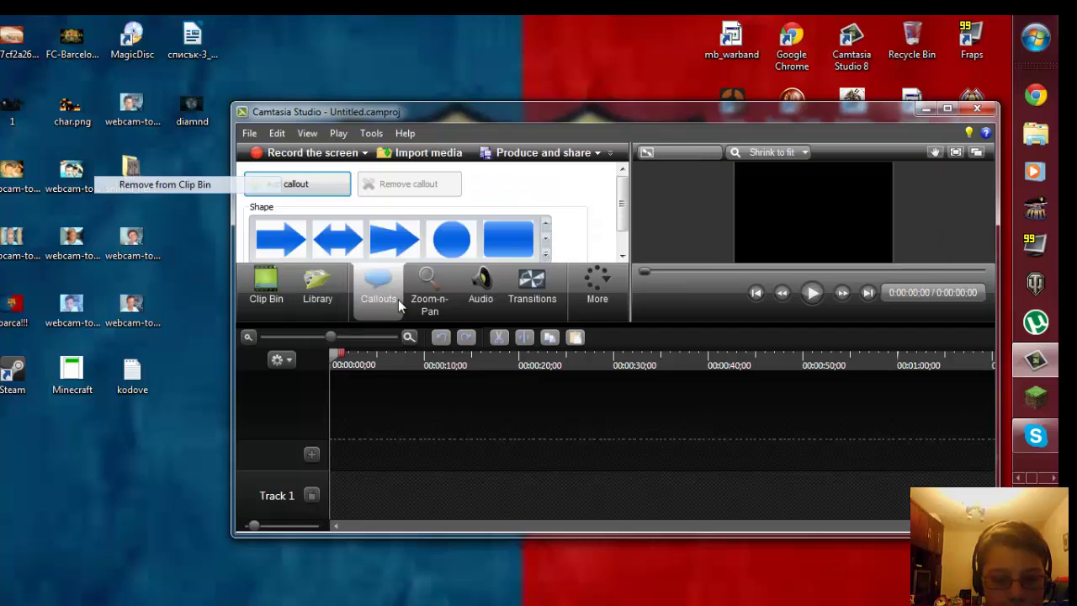
left_click(427, 290)
left_click(397, 294)
left_click(462, 293)
left_click(374, 291)
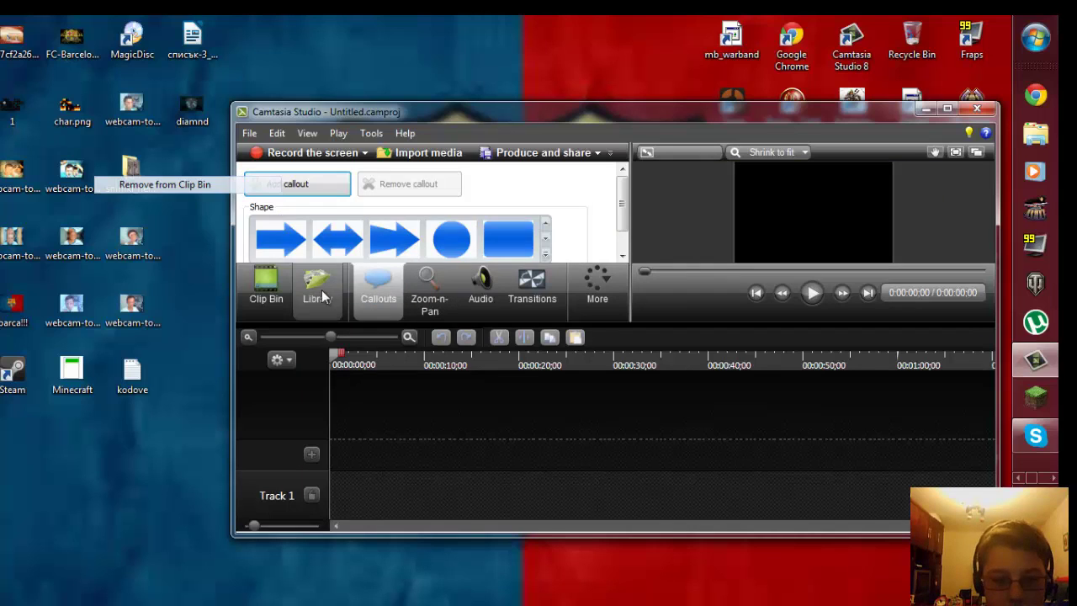
left_click(317, 287)
Find the blue burst shape among the callout shapes and add it to the timeline.
left_click(378, 286)
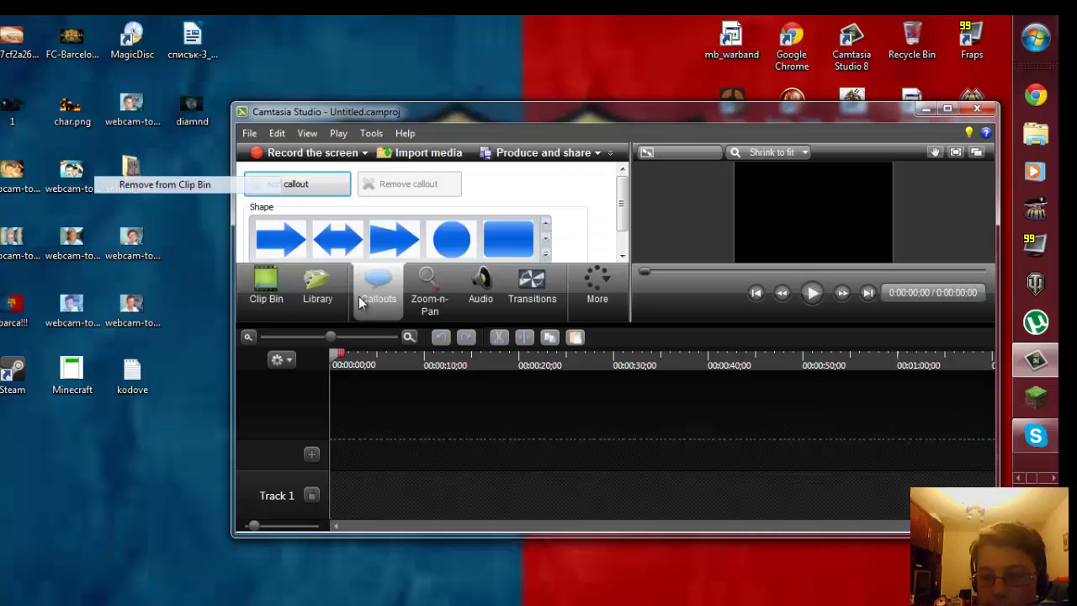
left_click(546, 238)
left_click(548, 242)
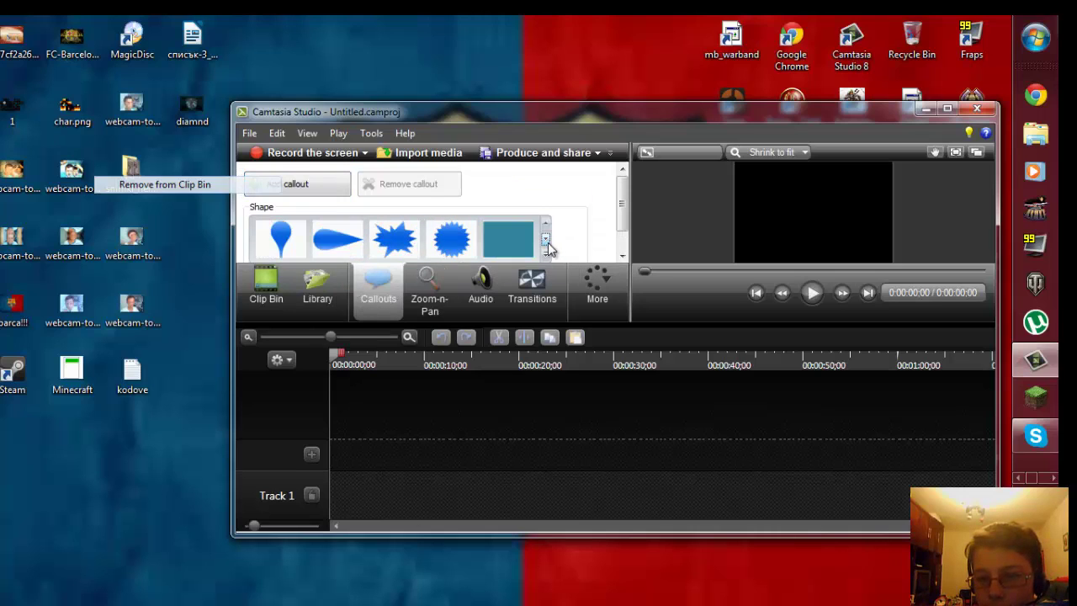
left_click(399, 244)
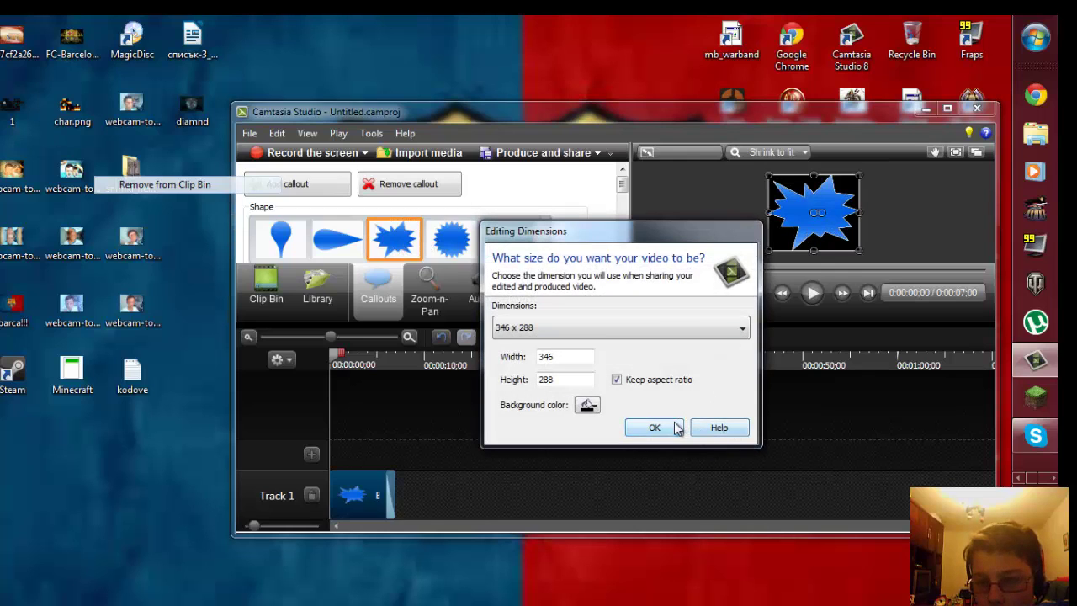
Set the editing dimensions to 1280 x 720 for YouTube & Screencast (16:9) and move the burst callout onto a new Track 2.
left_click(575, 326)
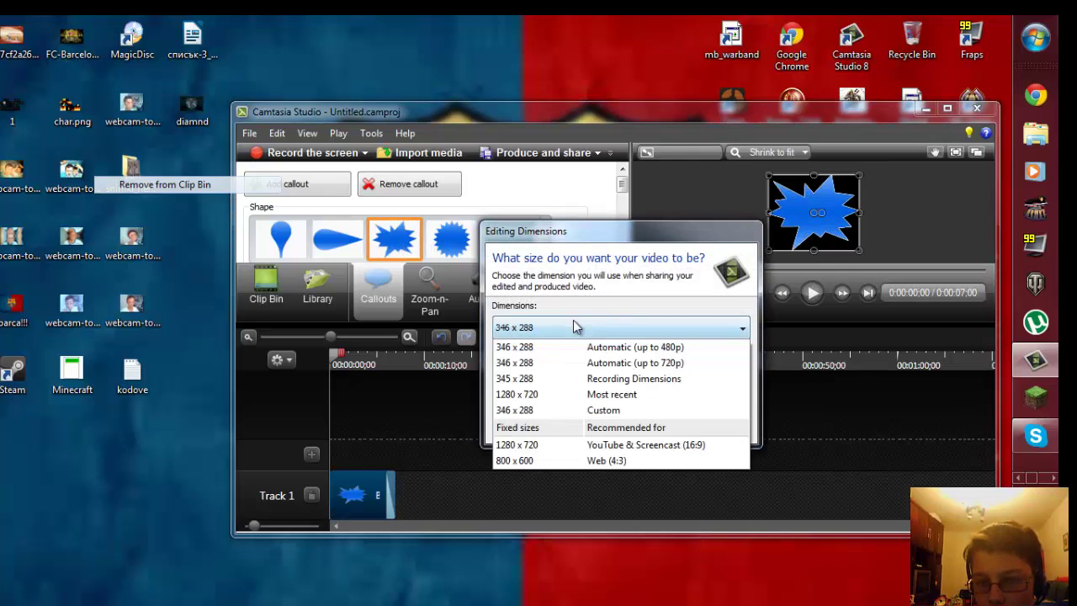
left_click(580, 446)
left_click(652, 428)
left_click_drag(370, 496, 386, 434)
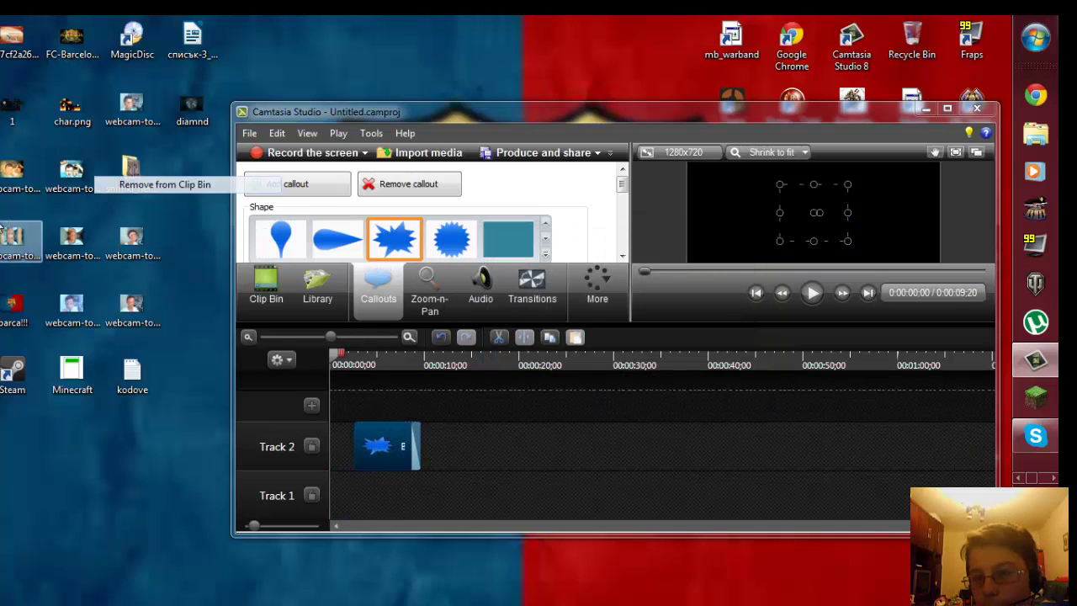
left_click(308, 152)
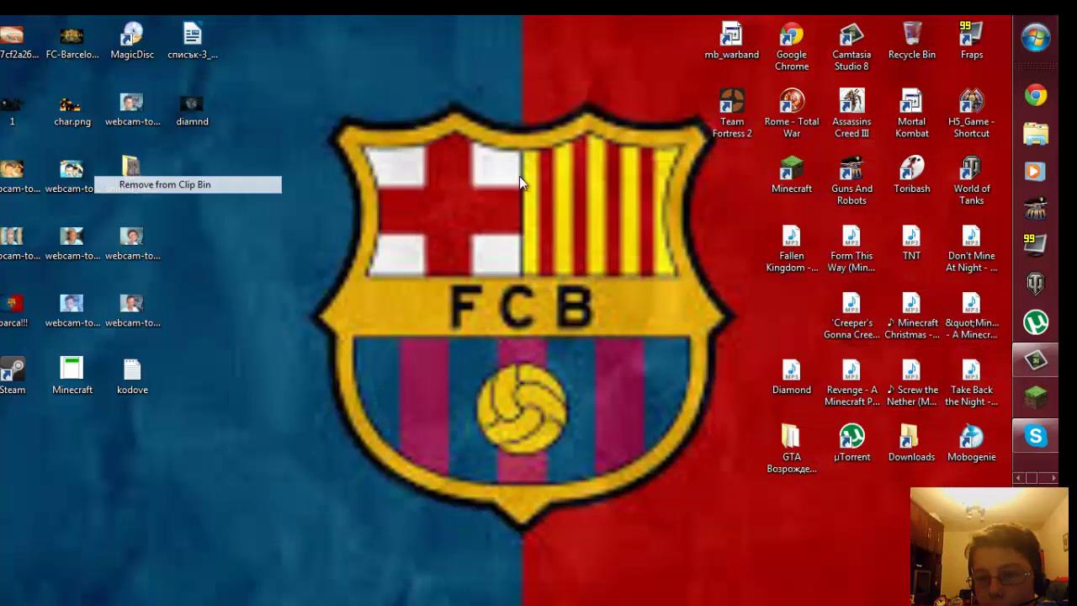
left_click(1036, 360)
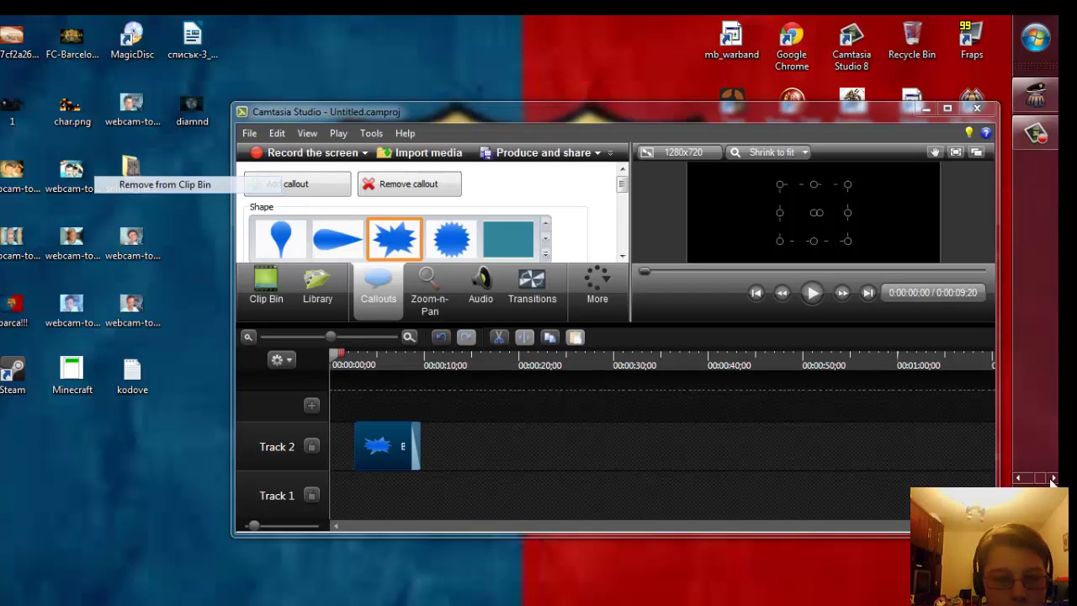
left_click(1028, 145)
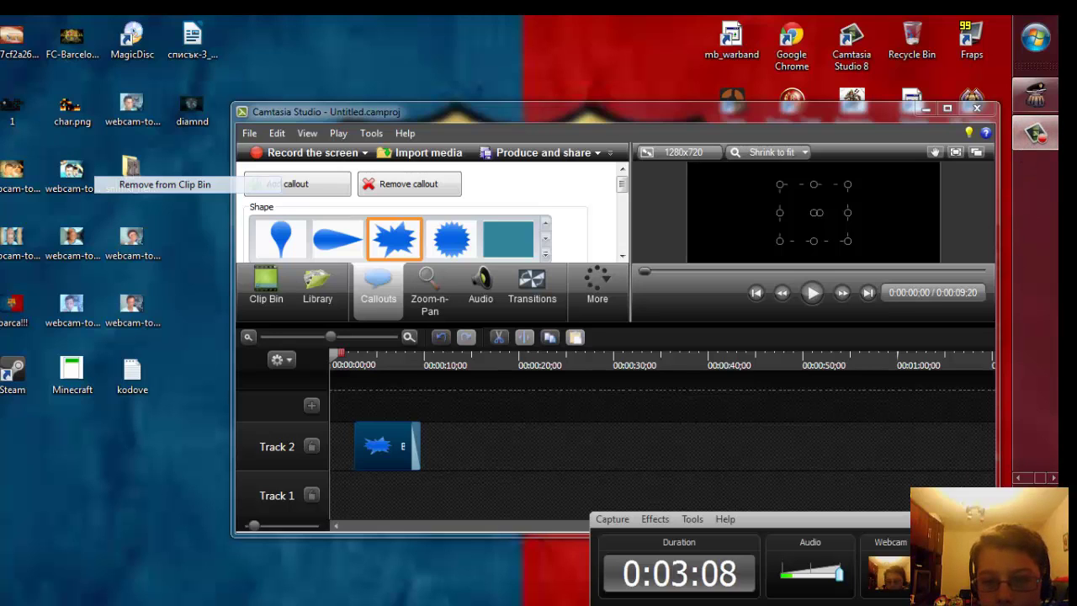
Place the Calling Lights Animated Title on Track 1 and make the Track 2 burst callout span its full 20 seconds from the timeline's start.
left_click_drag(387, 446, 363, 446)
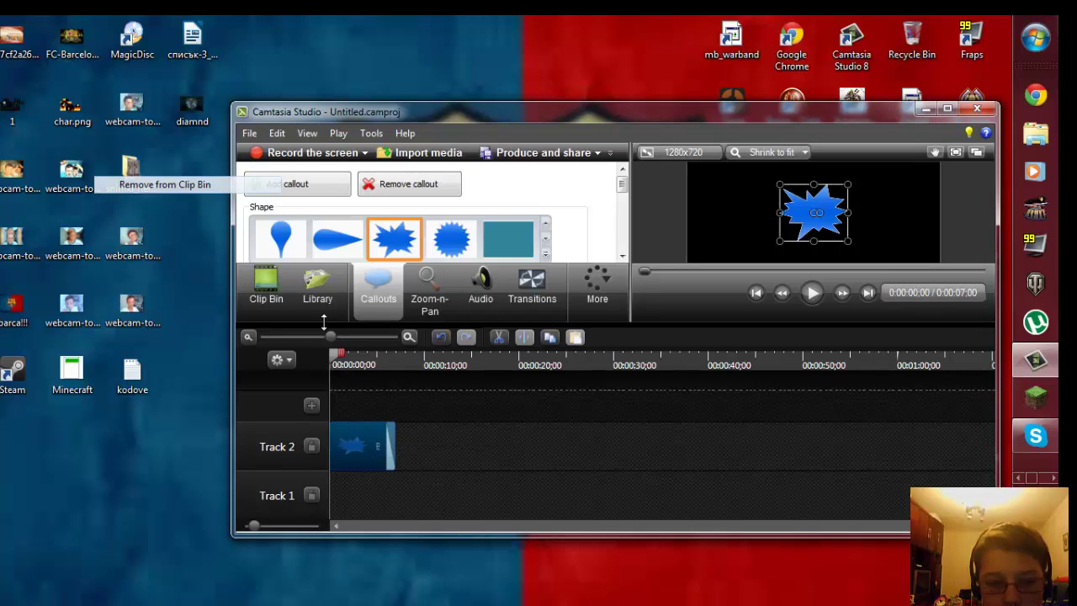
left_click(318, 286)
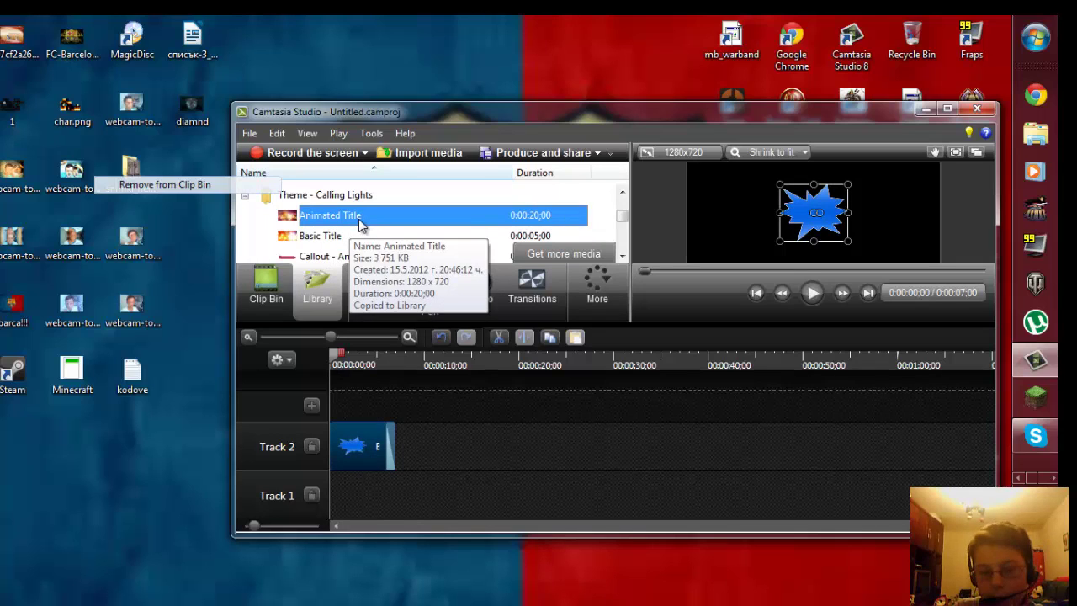
left_click_drag(360, 223, 418, 461)
left_click_drag(390, 448, 517, 446)
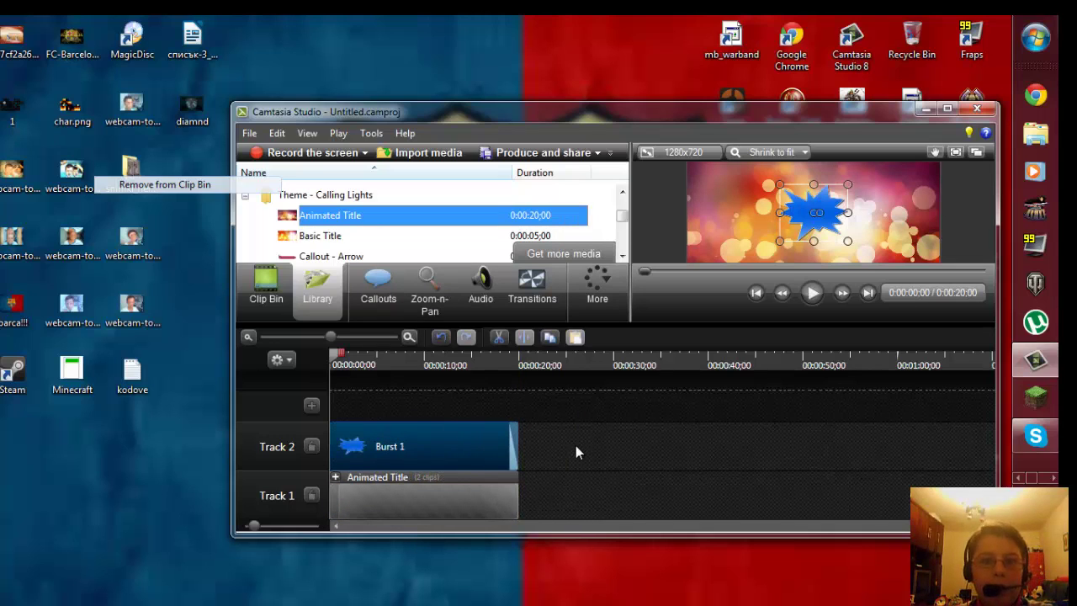
Reposition the burst callout in the left part of the video frame and preview the playback.
mouse_move(801, 214)
left_mouse_down()
mouse_move(761, 236)
mouse_move(780, 216)
left_mouse_up()
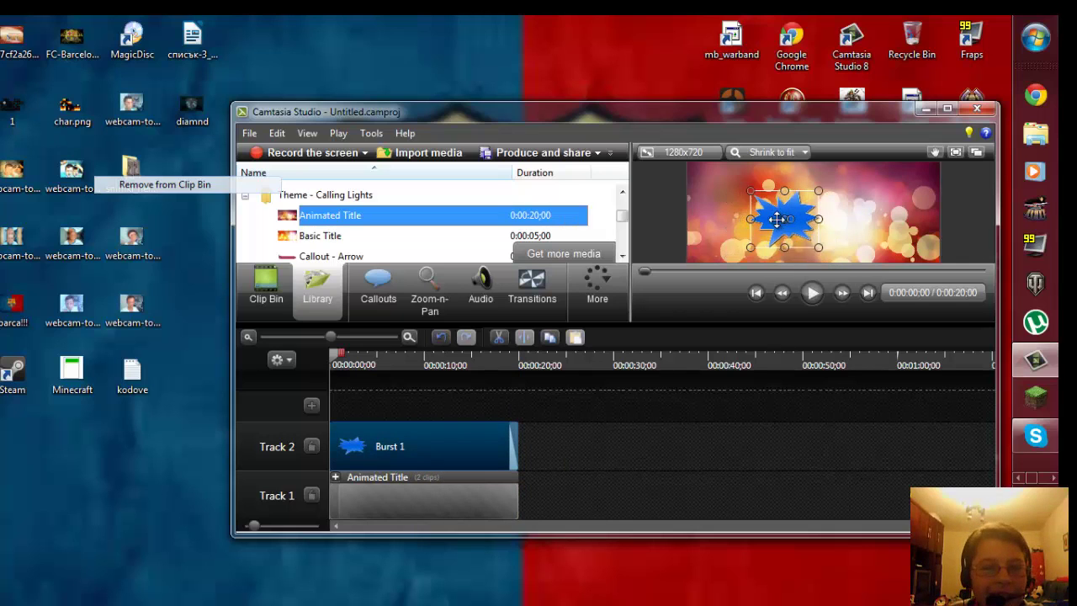
left_click(813, 292)
left_click(813, 291)
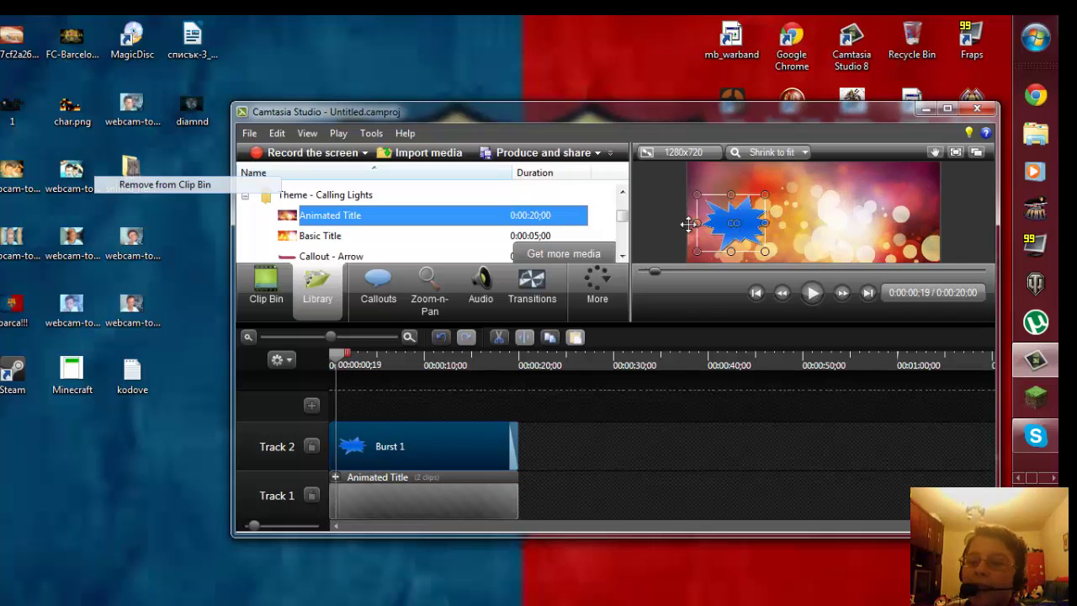
key("space")
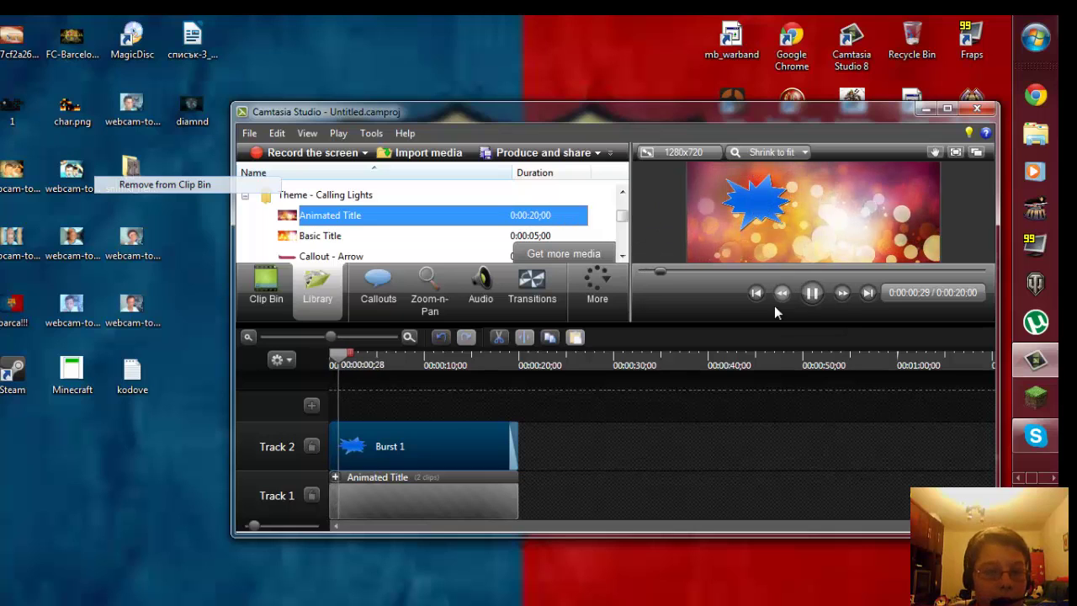
Widen the burst callout across the title text and move it above the title.
left_click_drag(744, 199, 783, 245)
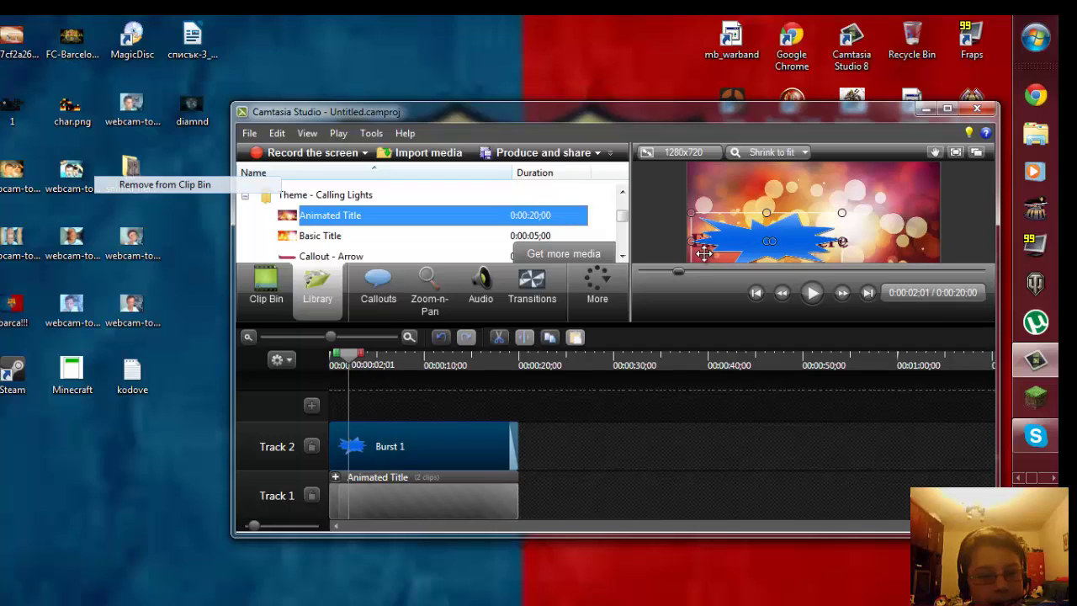
left_click_drag(695, 242, 682, 241)
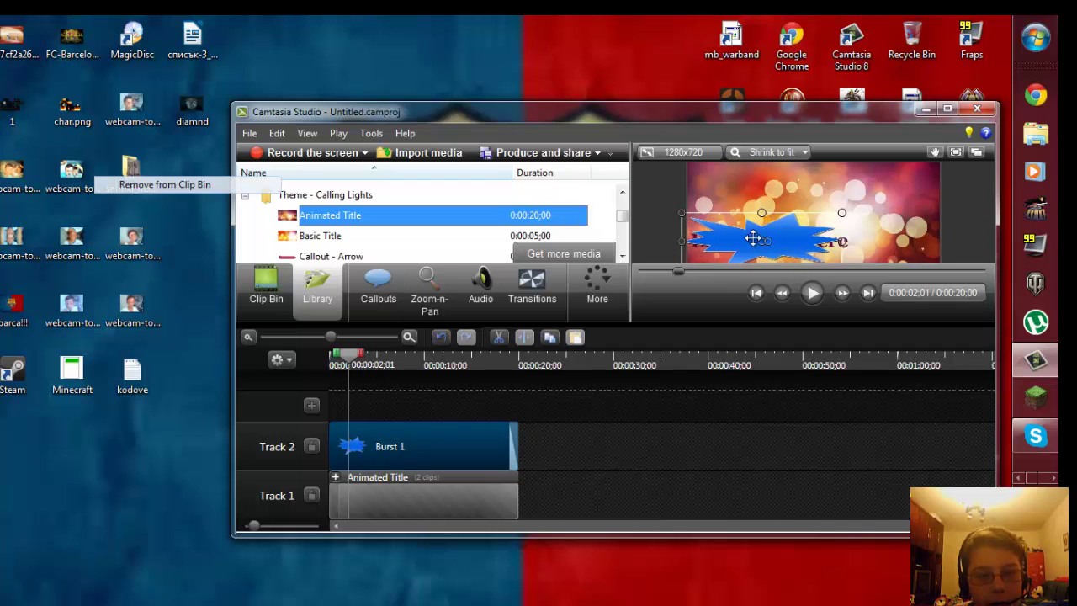
left_click_drag(772, 238, 806, 199)
Delete the burst callout from Track 2.
right_click(795, 173)
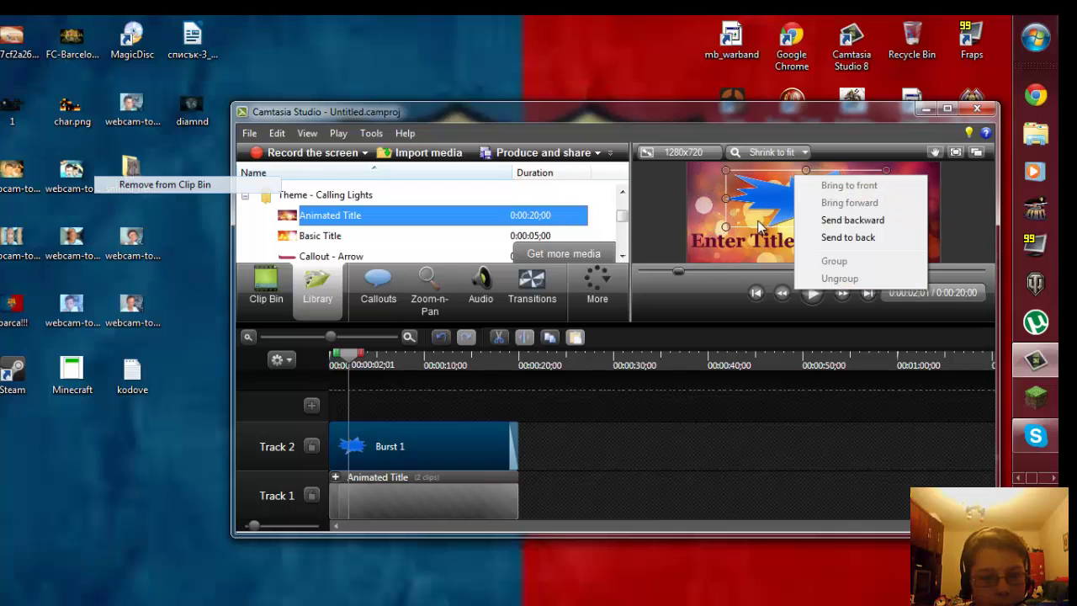
left_click(759, 198)
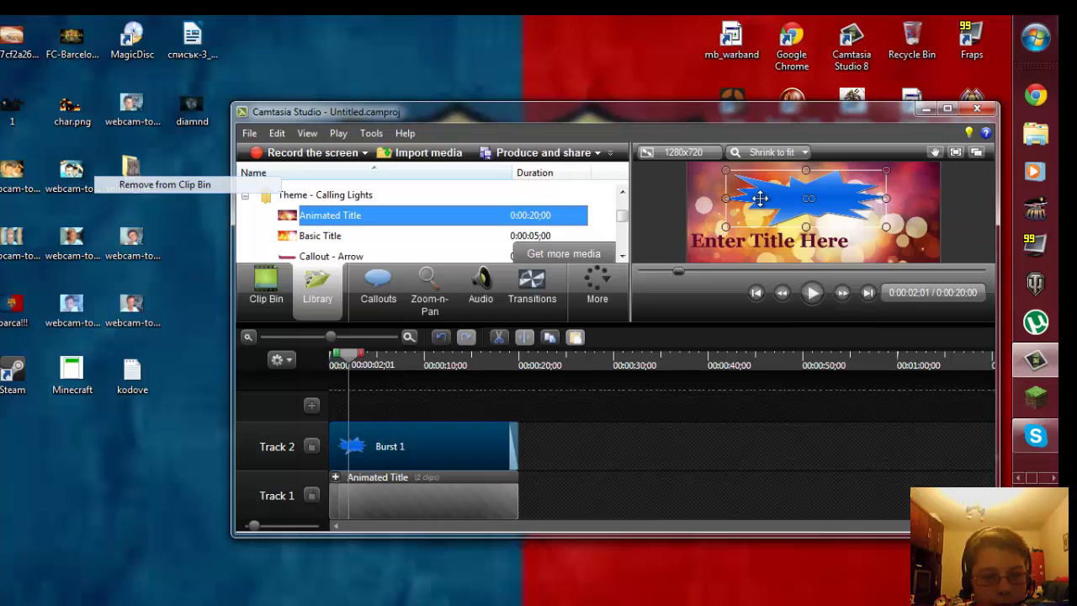
right_click(397, 442)
right_click(404, 445)
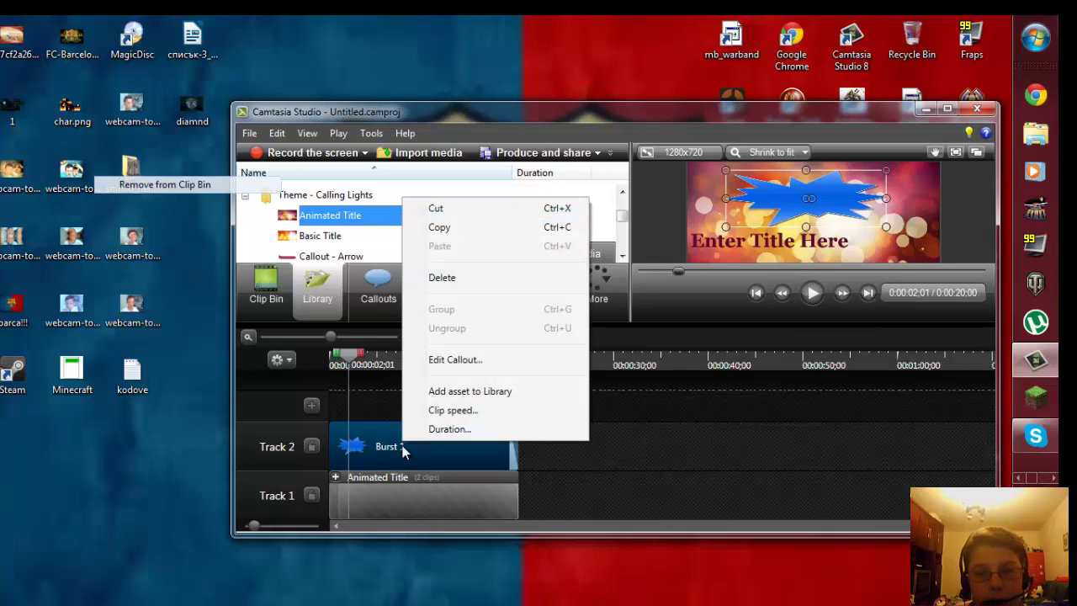
left_click(441, 278)
Expand the Animated Title group and bring up the text settings of its text callout among the callout properties.
left_click(373, 282)
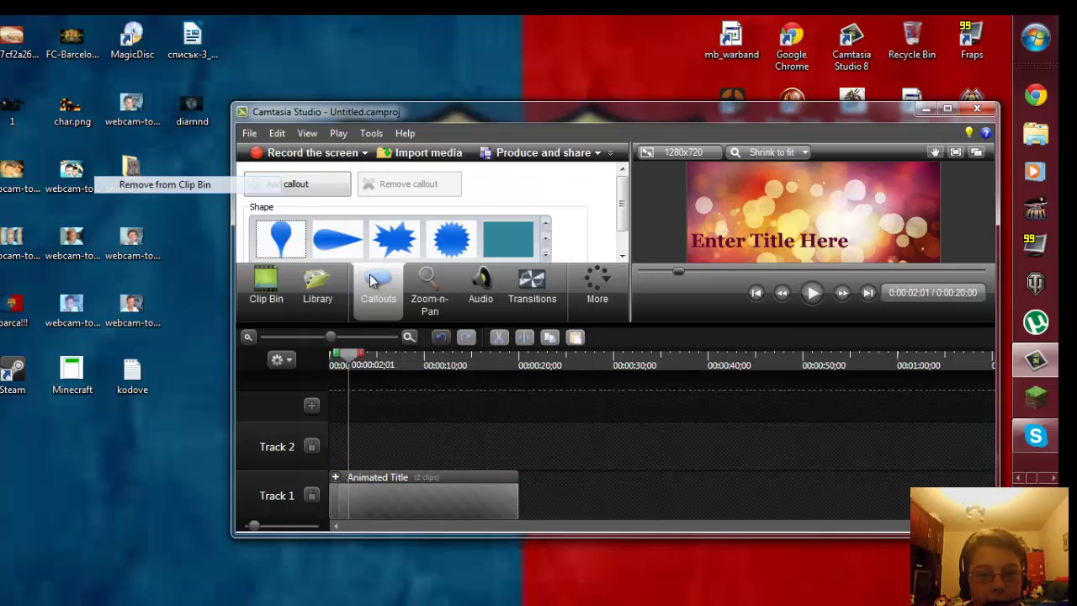
left_click_drag(623, 216, 614, 254)
left_click(690, 240)
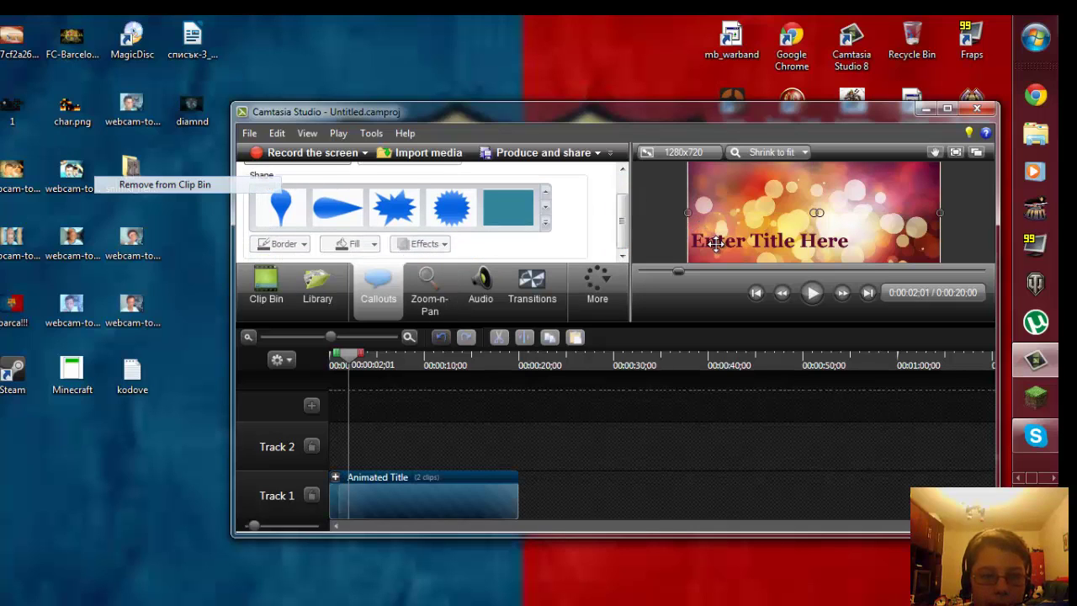
left_click(713, 243)
left_click(446, 452)
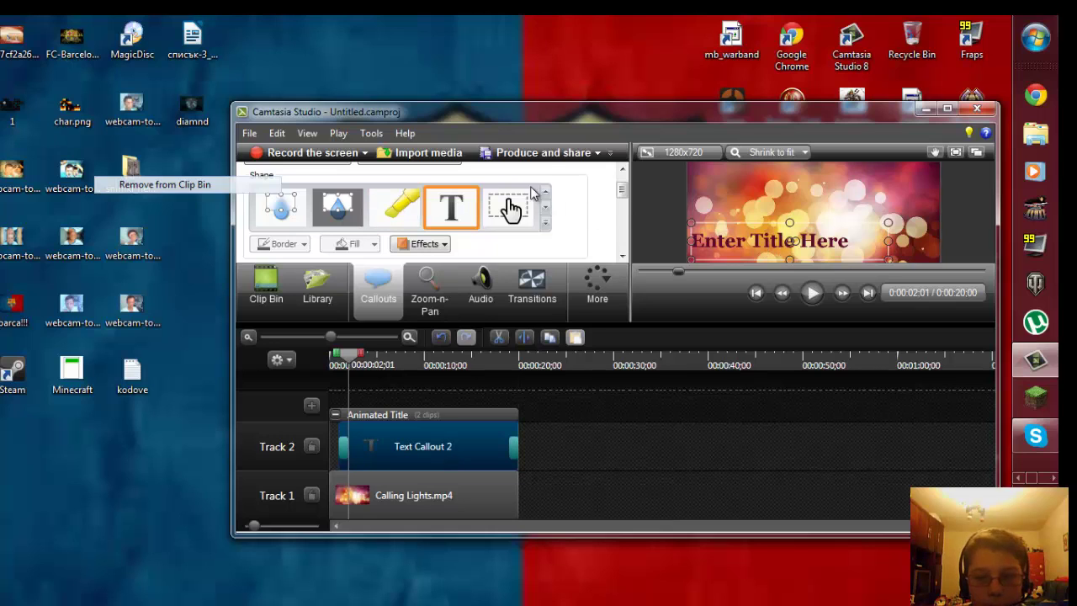
scroll(612, 199, "down", 4)
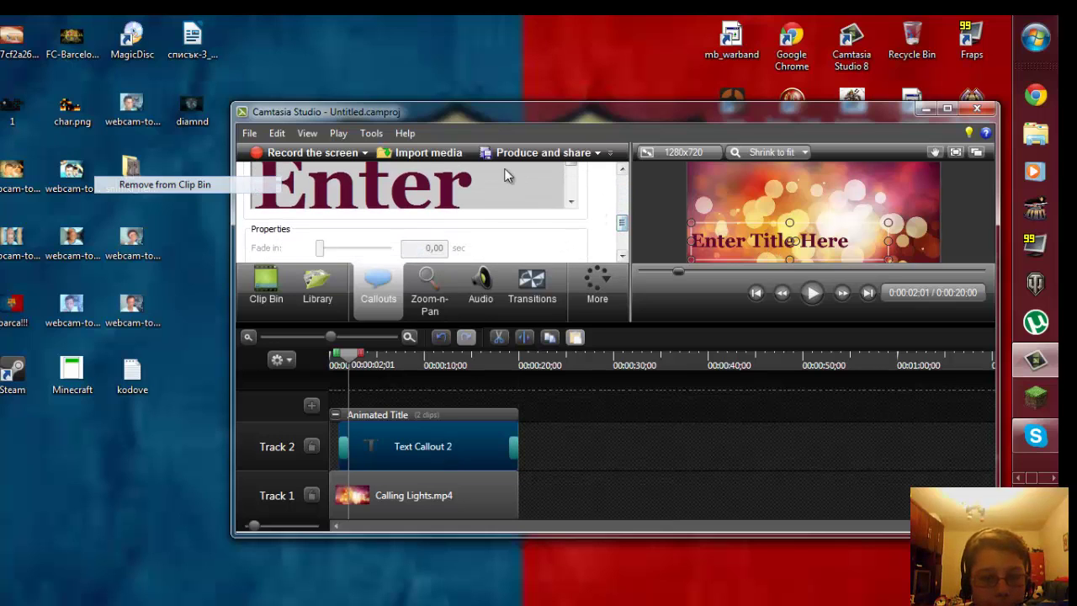
Replace the title text "Enter Title Here" with the creator's full name.
left_click_drag(472, 182, 391, 173)
key("BackSpace")
key("BackSpace")
key("BackSpace")
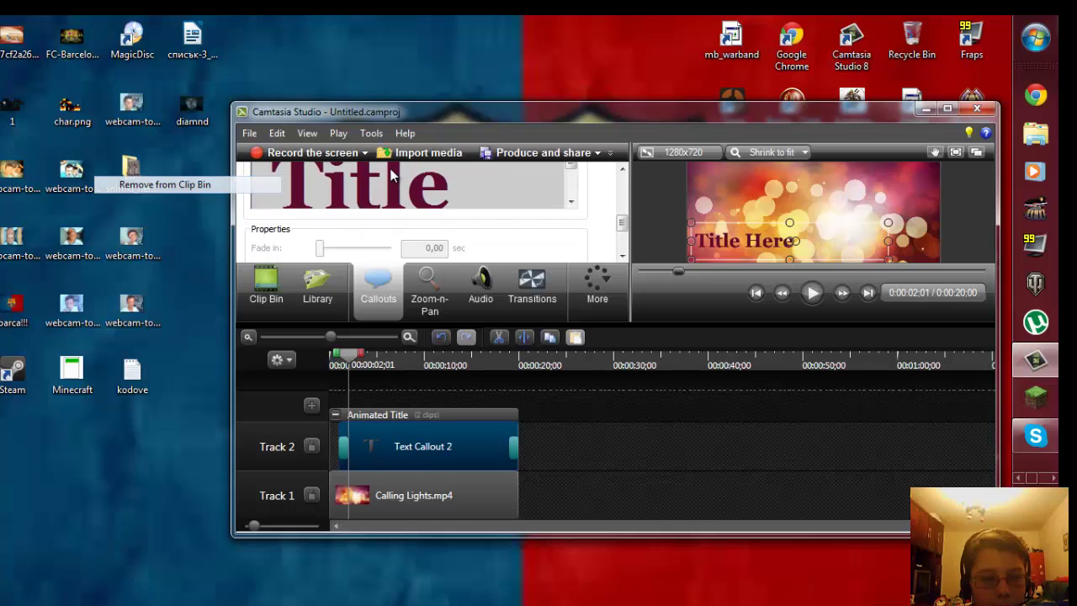
key("BackSpace")
key("BackSpace")
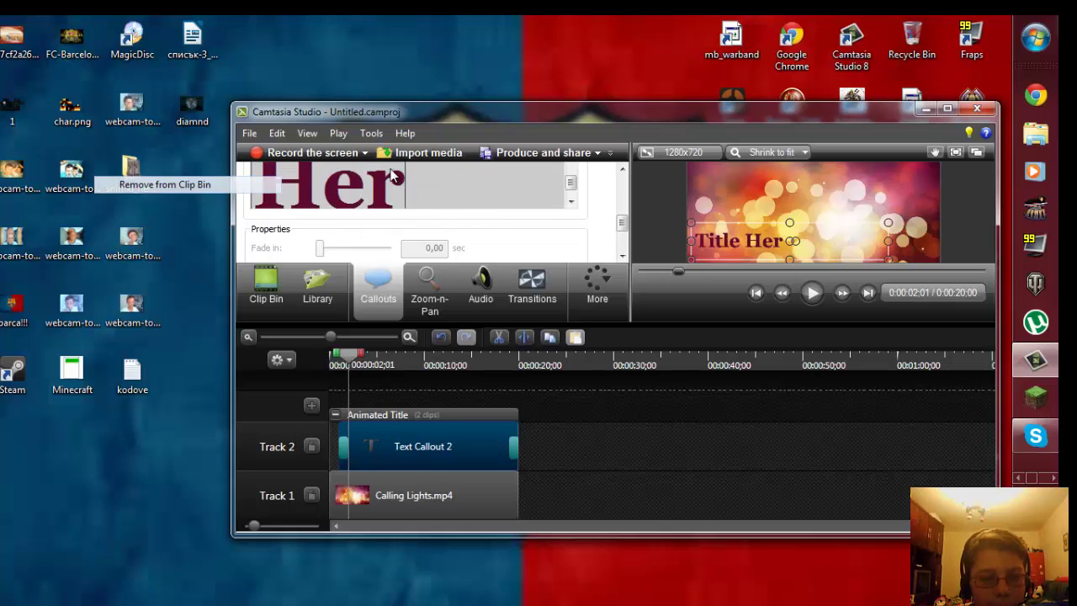
key("BackSpace")
key("BackSpace")
key("BackSpace")
key("BackSpace")
key("BackSpace")
key("BackSpace")
key("BackSpace")
key("BackSpace")
type("N")
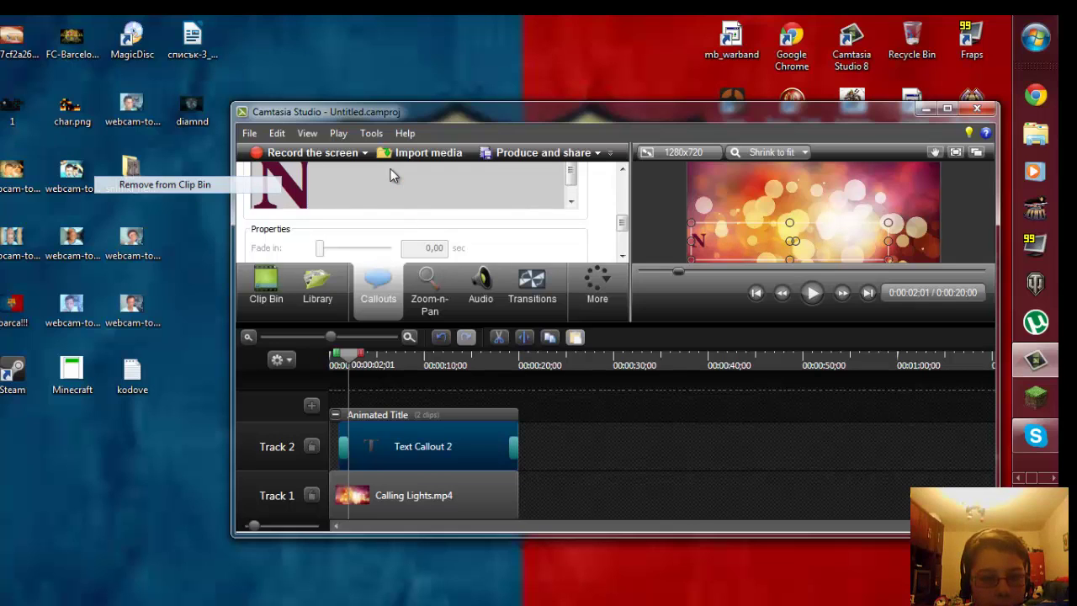
type("iki")
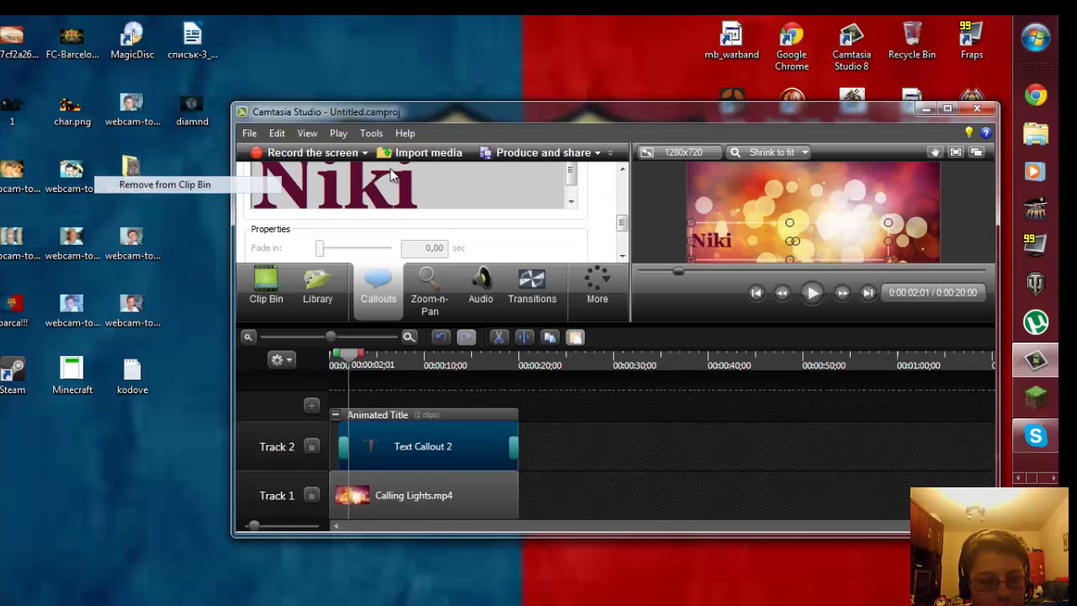
type(" Bone")
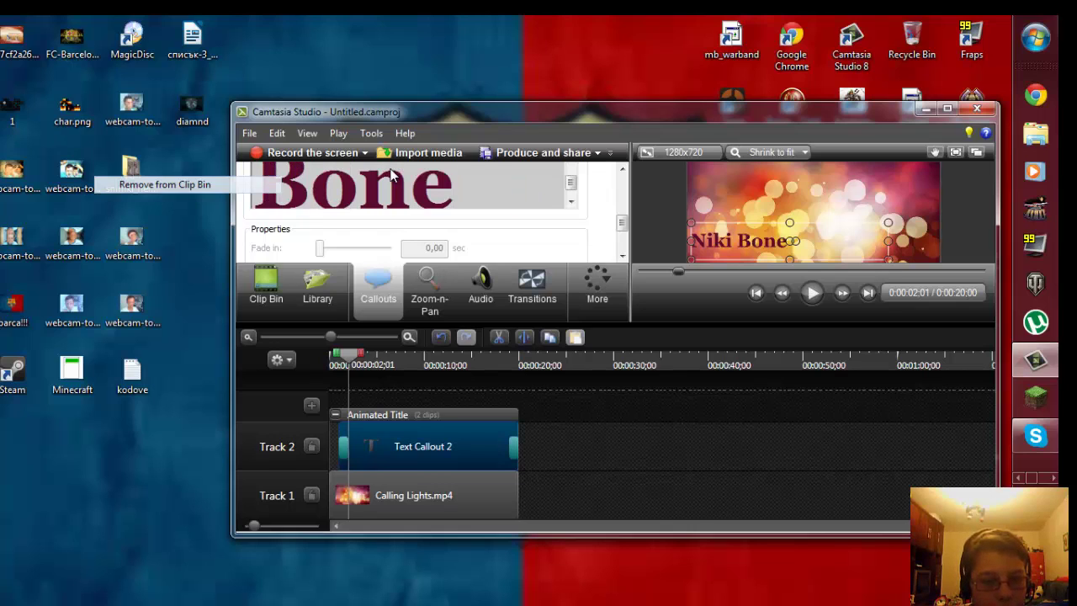
type("v")
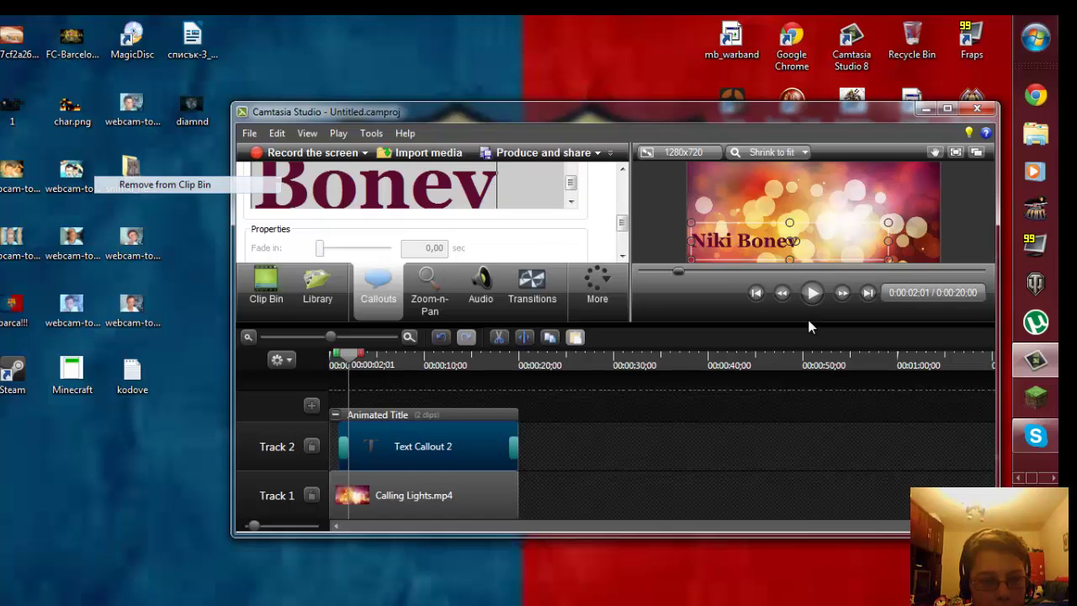
Return the playhead to the start of the timeline and preview the Piano Lounge Intro music from the Library.
left_click_drag(679, 272, 618, 286)
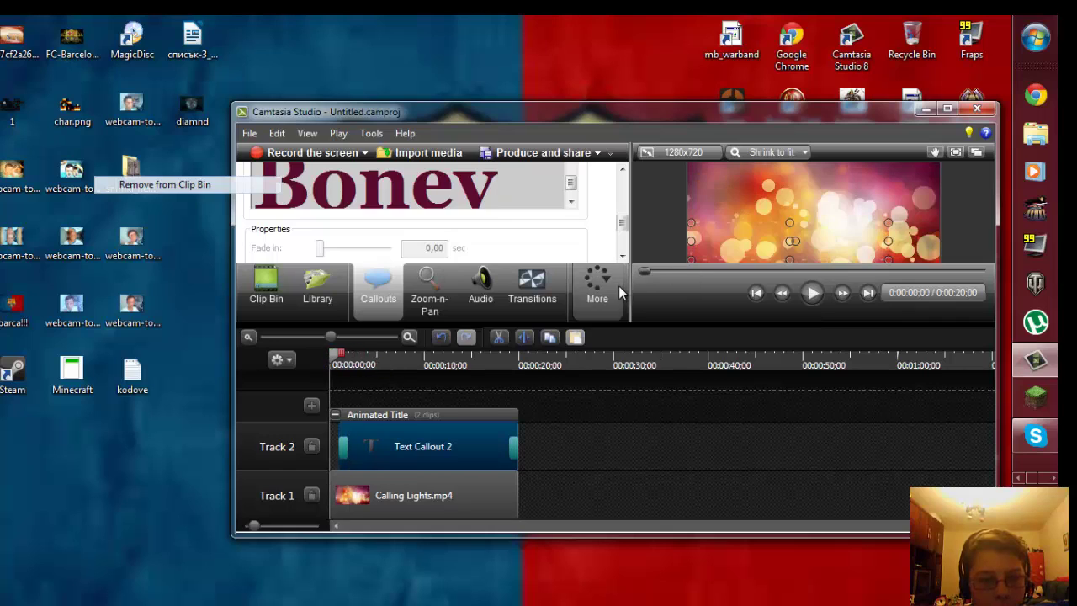
left_click(317, 286)
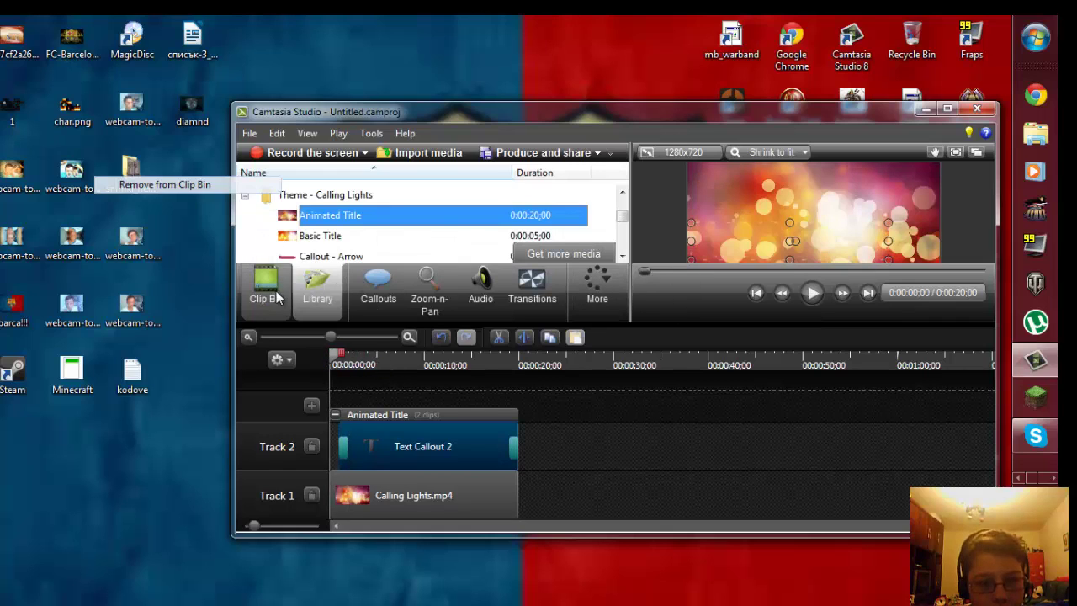
scroll(457, 241, "up", 5)
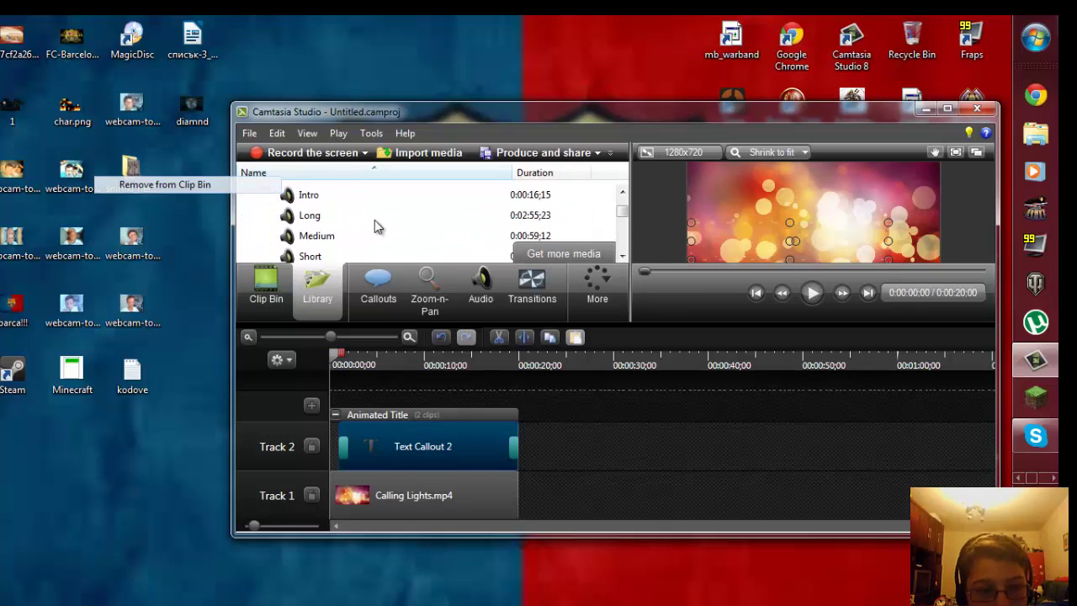
double_click(332, 219)
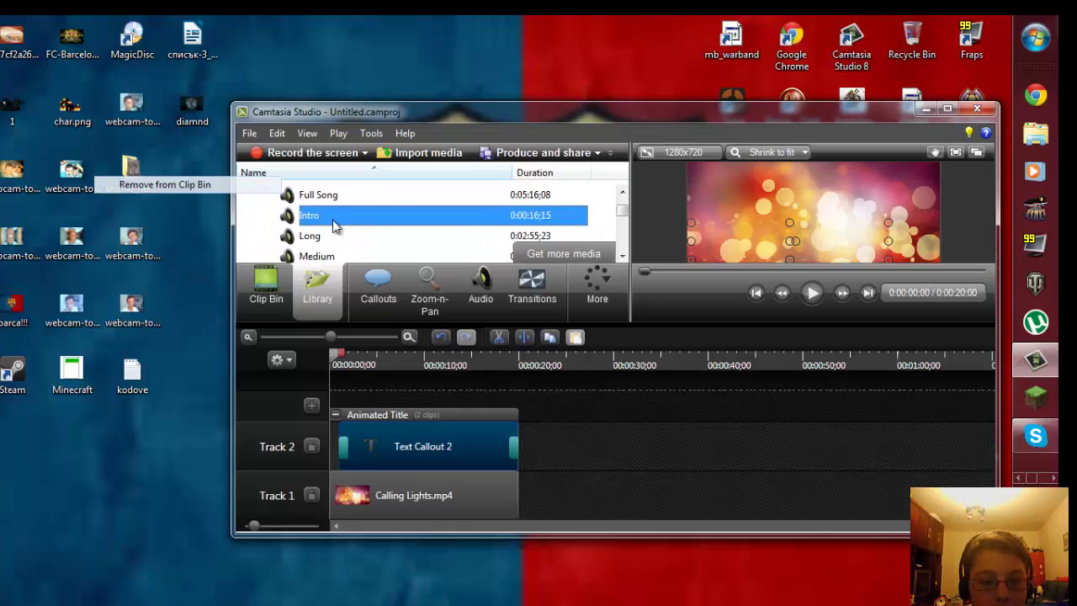
left_click(810, 294)
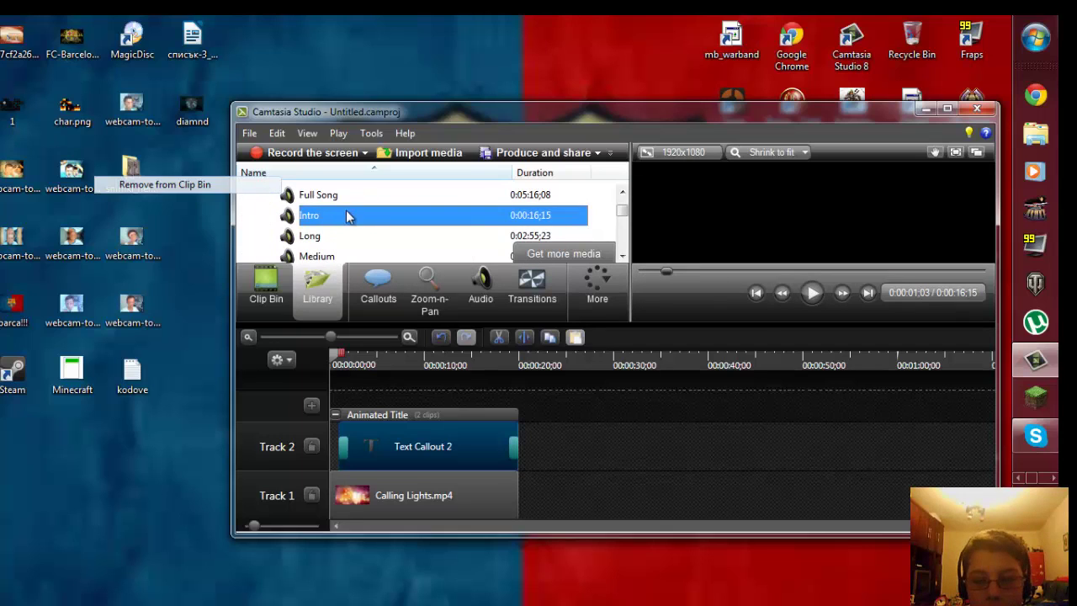
Try to place the Piano Lounge Intro music on the timeline above the animated title.
left_click_drag(346, 216, 554, 418)
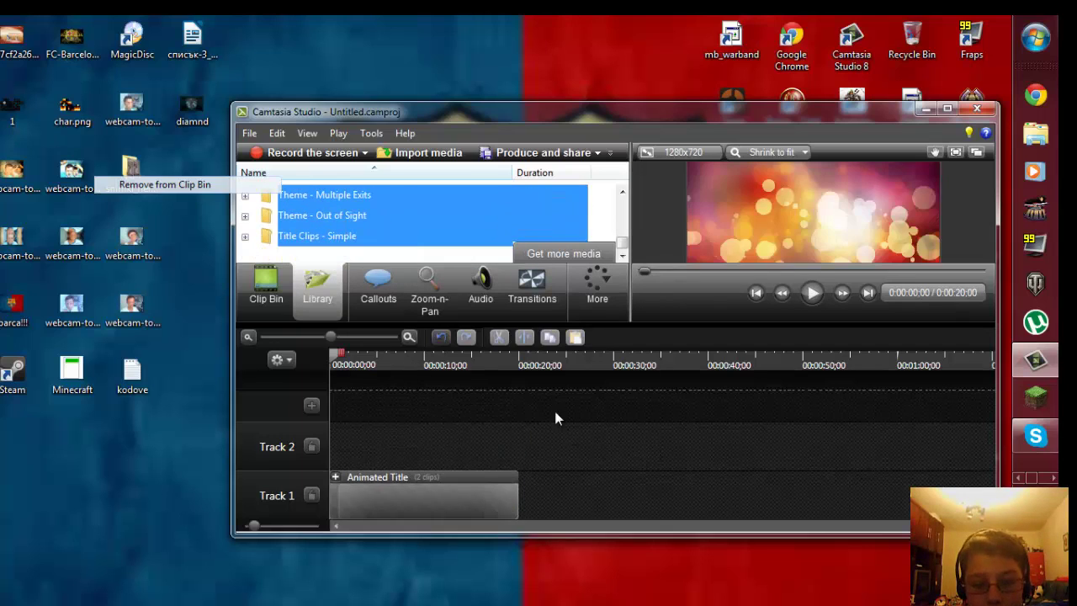
left_click(367, 238)
left_click_drag(621, 250, 620, 206)
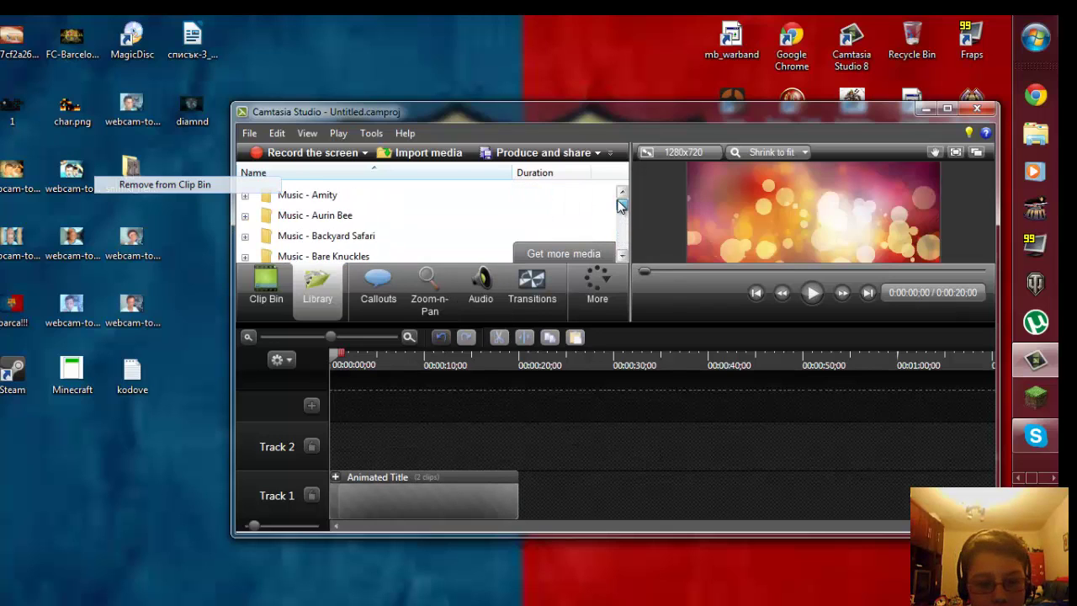
Expand the Music - Amity and Music - Coast to Coast folders and preview the Coast to Coast Intro.
double_click(330, 197)
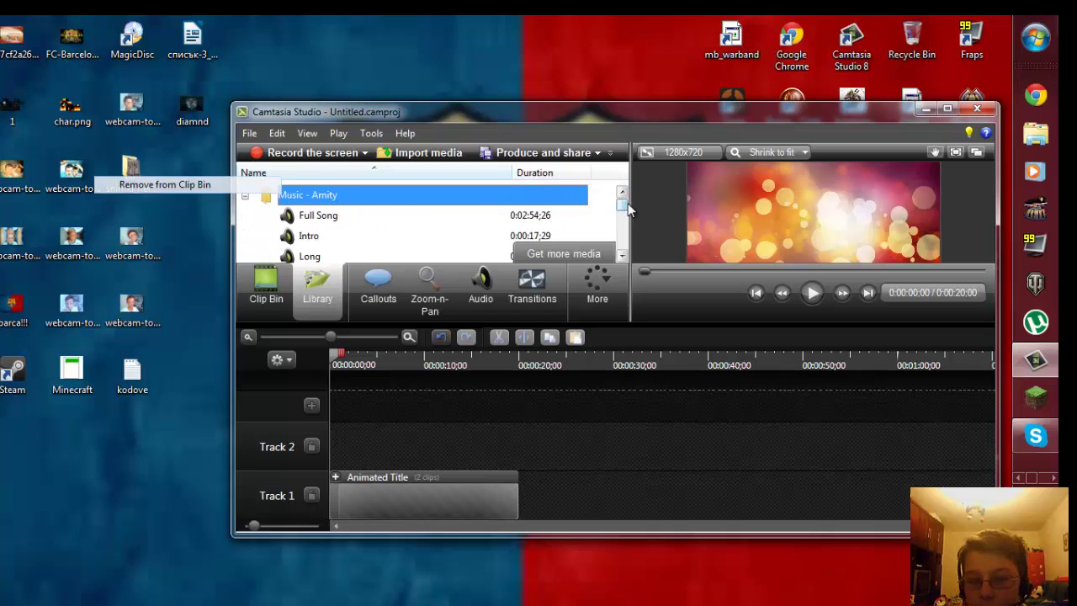
mouse_move(622, 206)
left_mouse_down()
mouse_move(622, 232)
mouse_move(623, 211)
left_mouse_up()
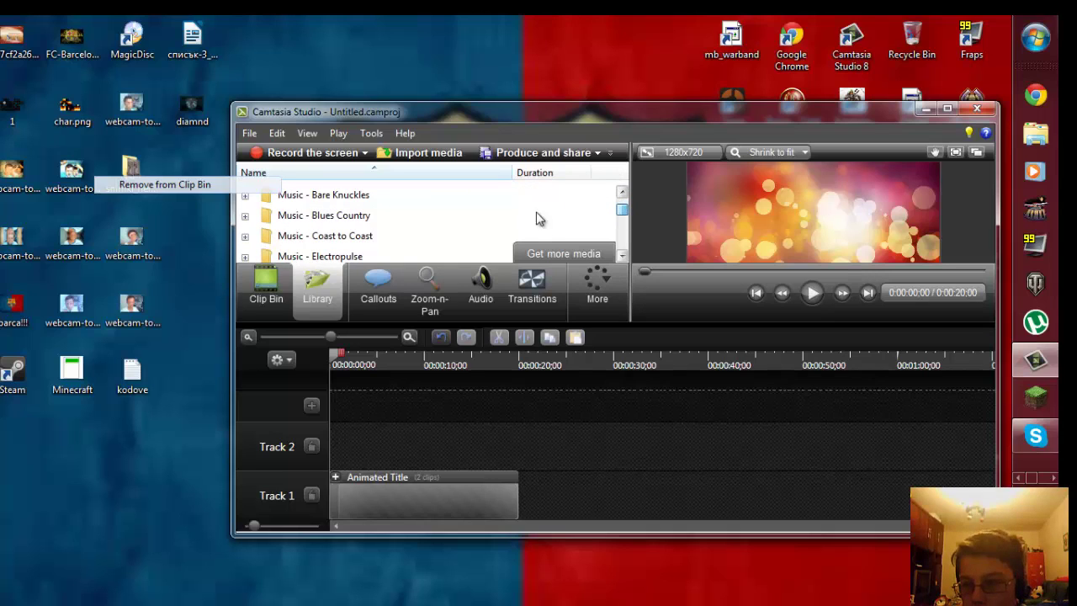
double_click(358, 239)
left_click(345, 215)
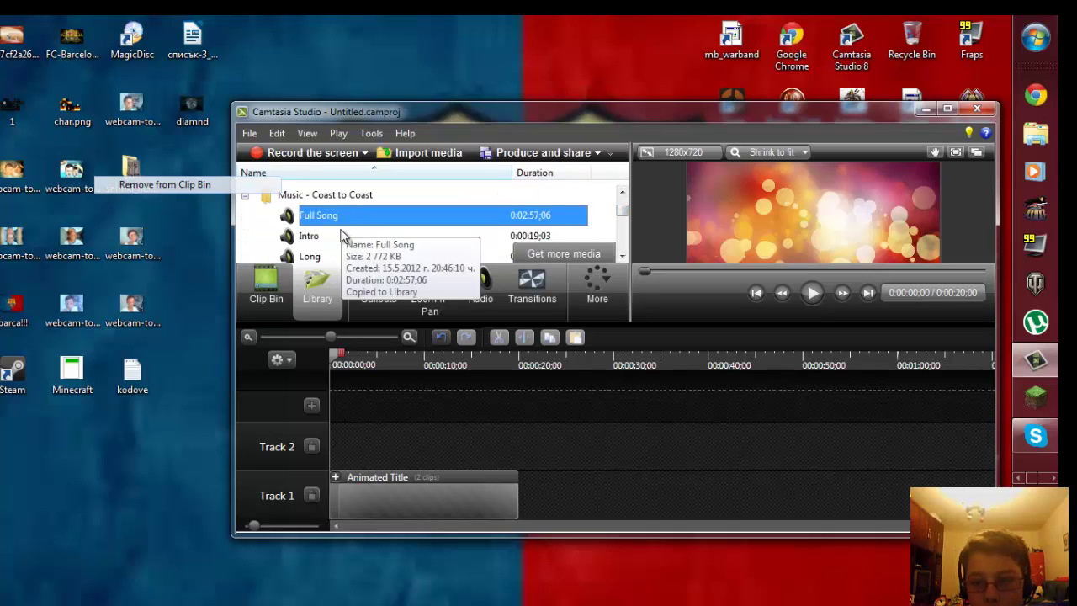
double_click(346, 236)
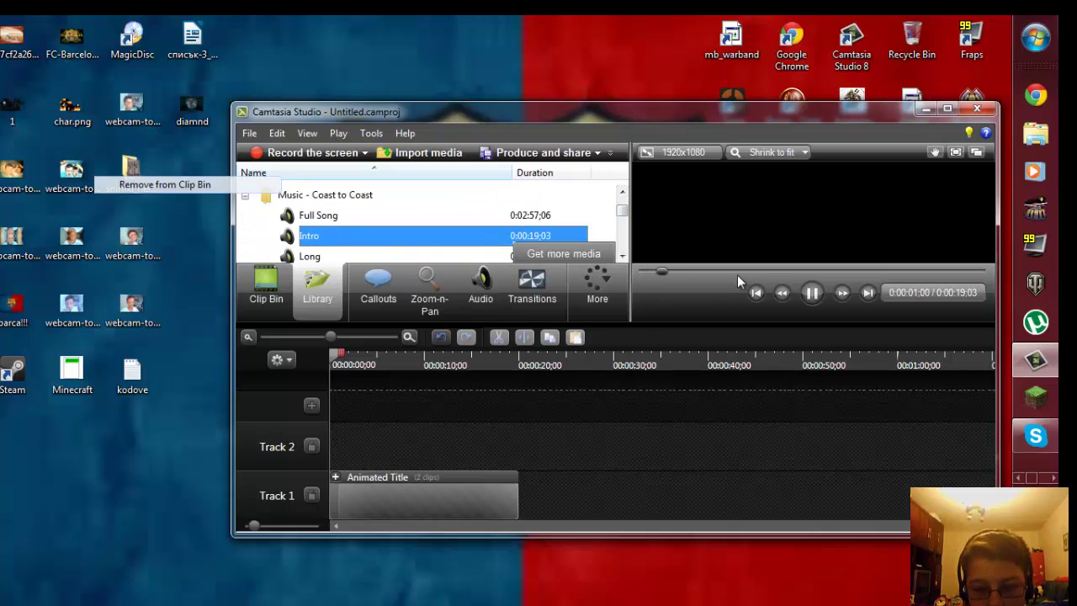
left_click(813, 292)
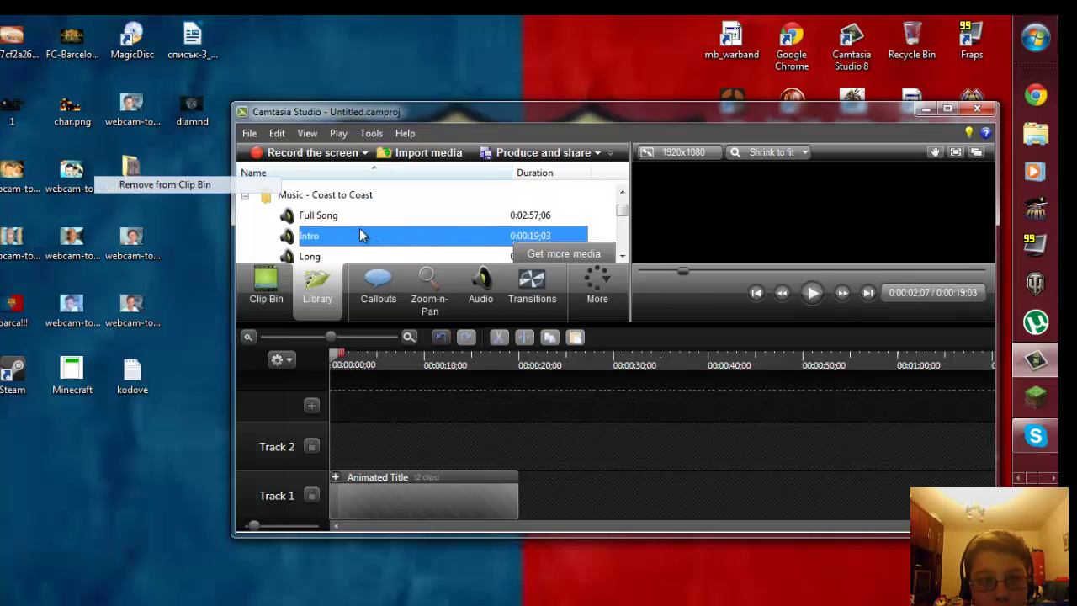
Try to place the Coast to Coast Intro music on the timeline.
left_click_drag(360, 235, 384, 248)
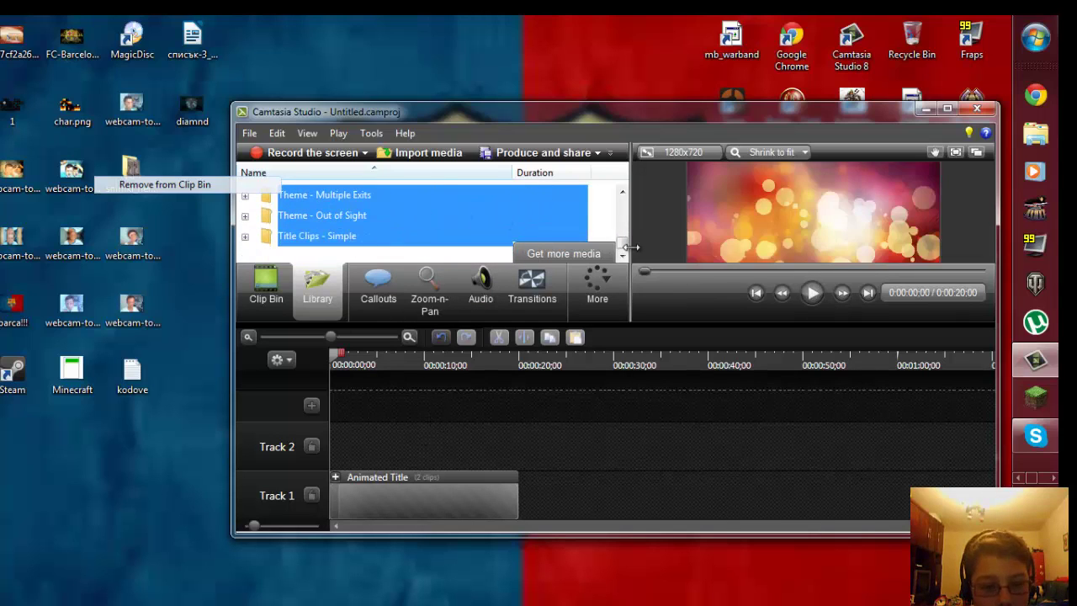
left_click_drag(623, 244, 622, 216)
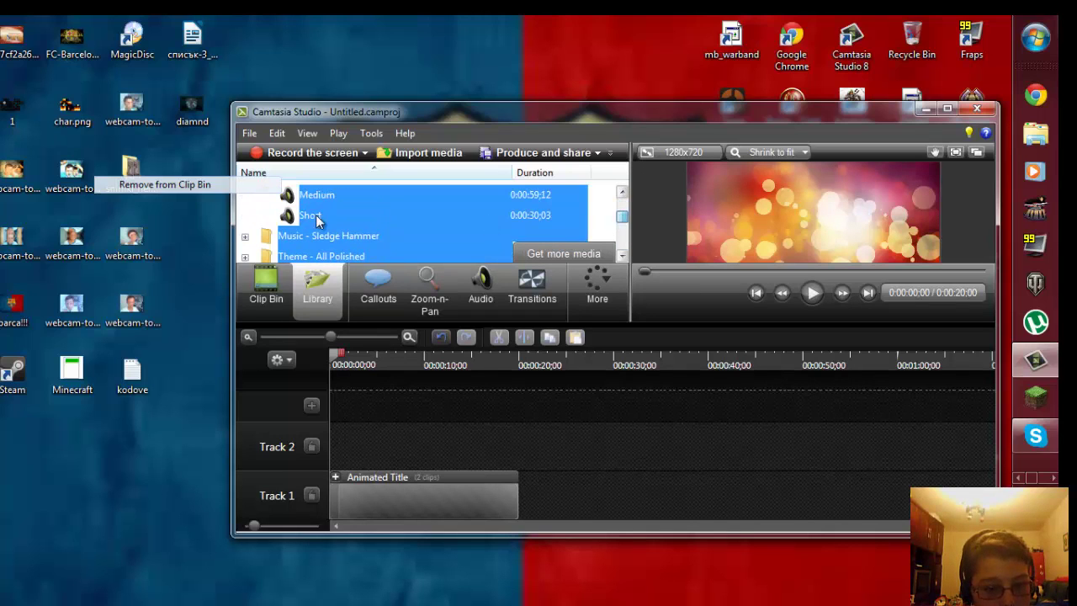
scroll(431, 238, "up", 2)
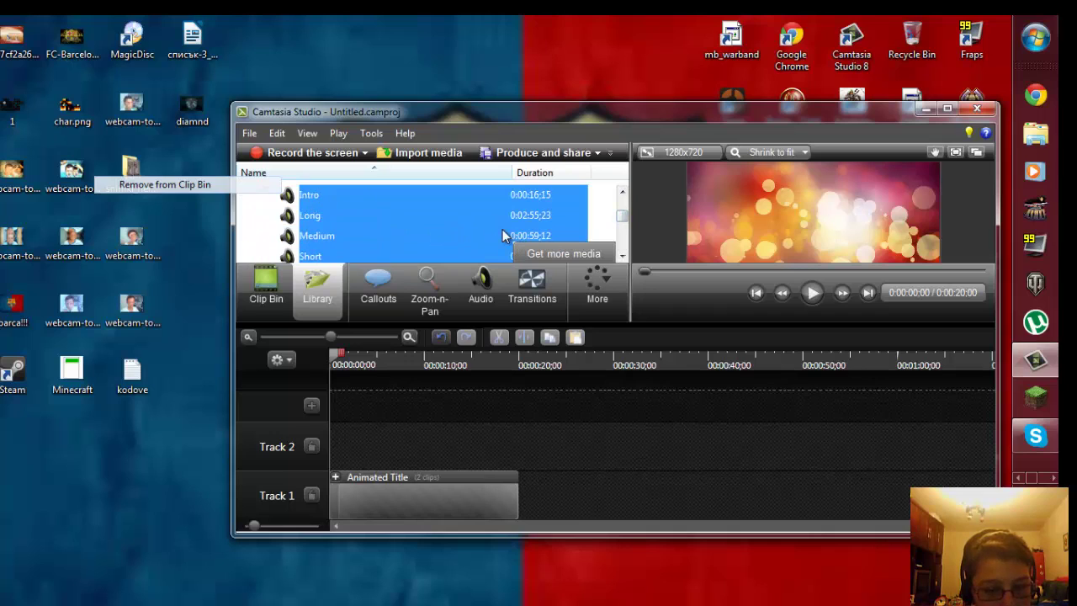
Preview the Piano Lounge Intro again, look through the neighbouring Library folders, and replay that Intro.
double_click(399, 193)
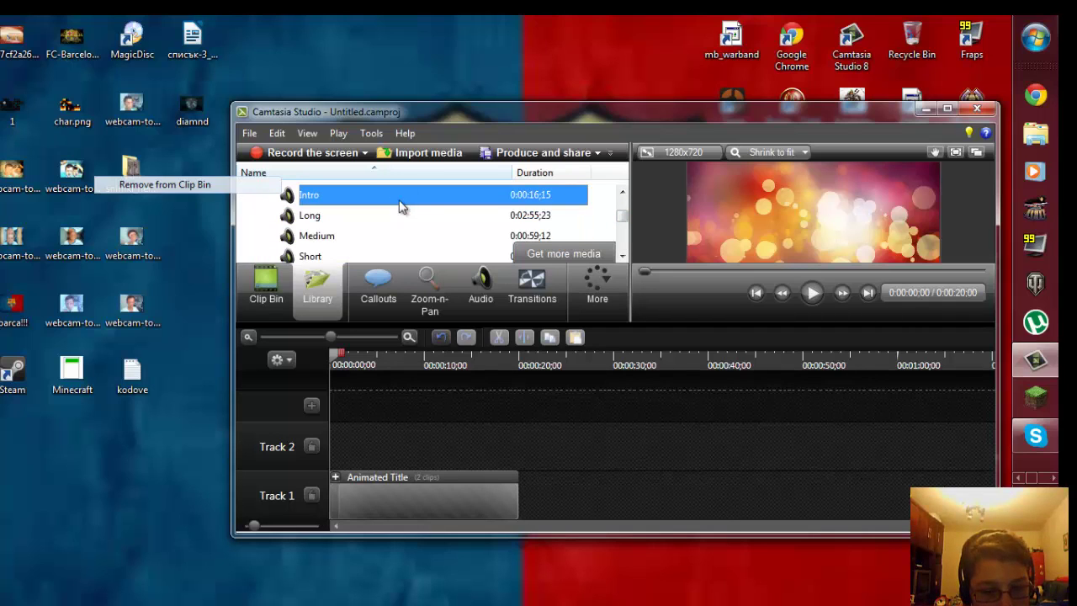
left_click(806, 300)
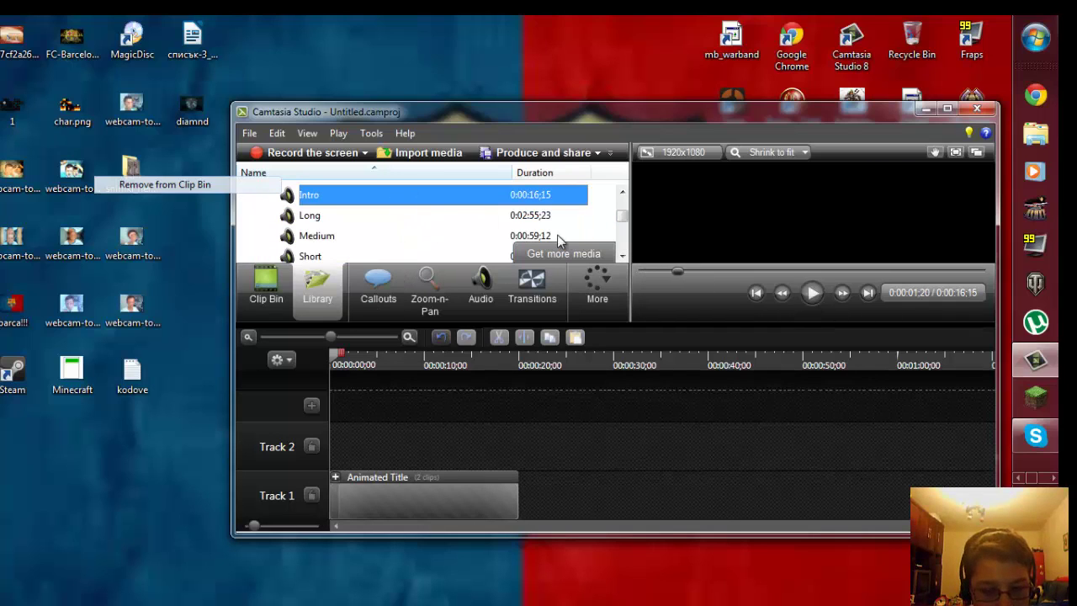
key("Down")
scroll(585, 229, "down", 2)
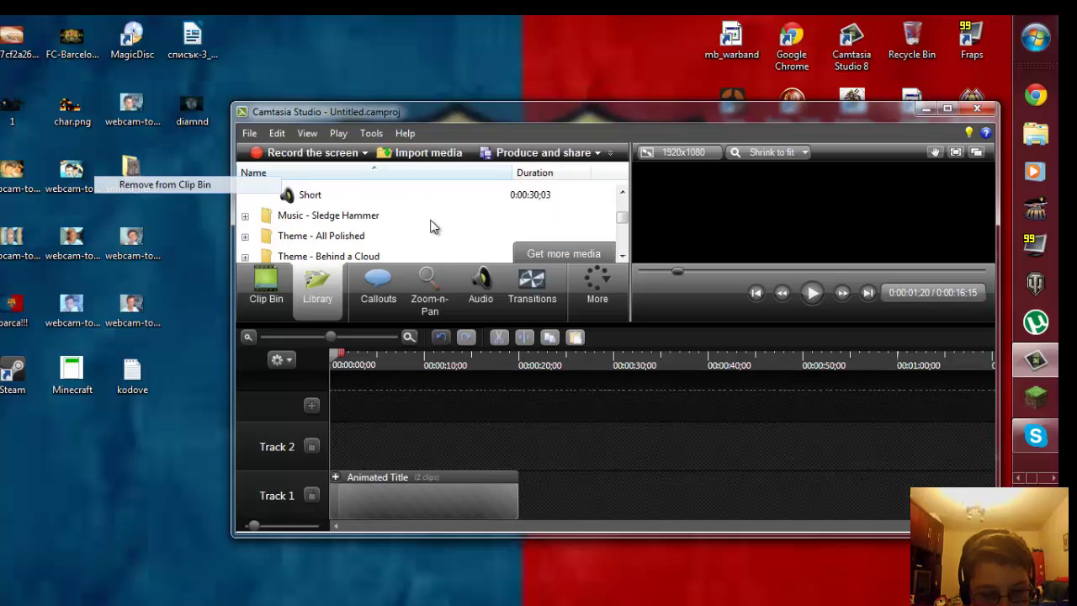
scroll(425, 225, "down", 2)
scroll(420, 227, "up", 3)
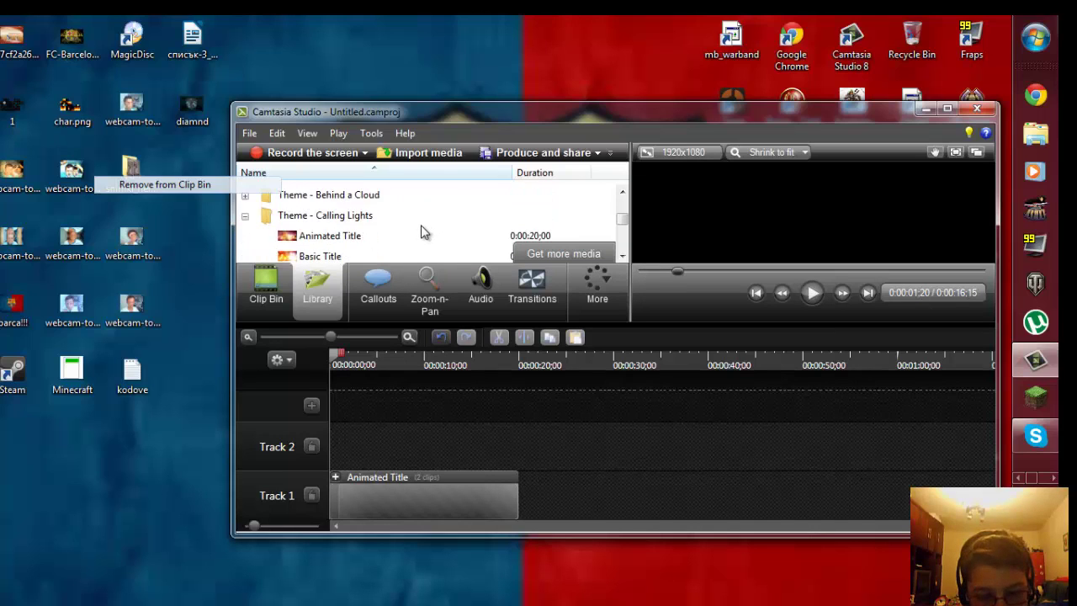
scroll(415, 237, "up", 3)
scroll(415, 237, "down", 1)
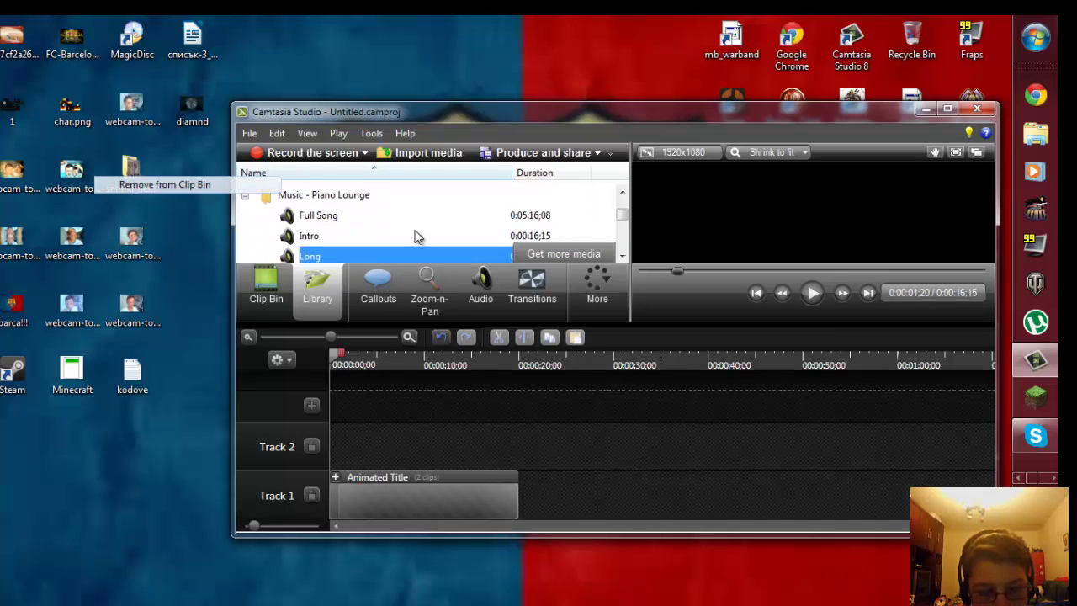
left_click(361, 237)
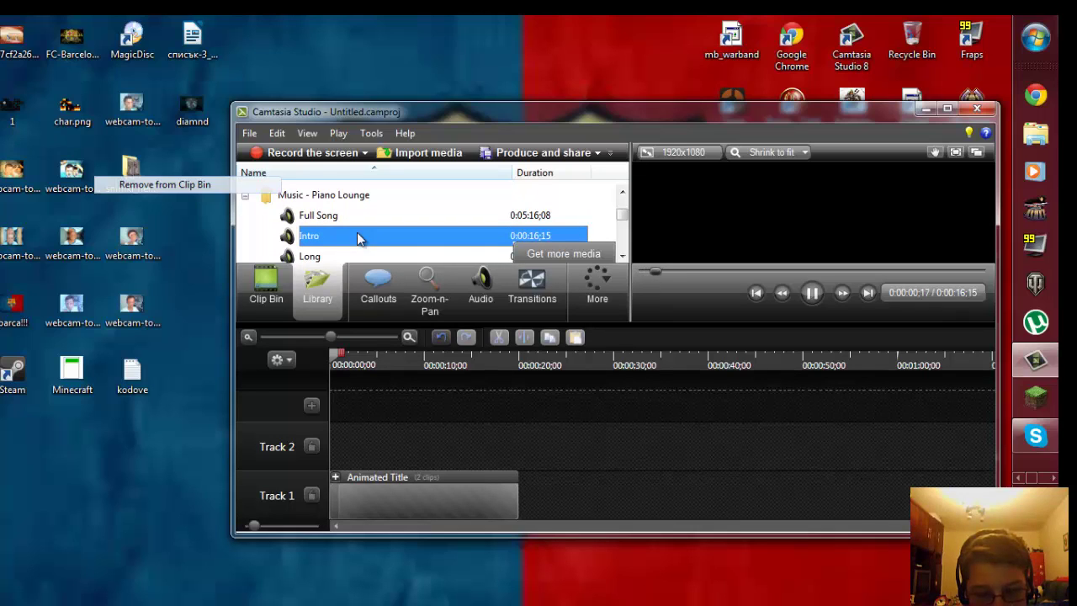
Find the Coast to Coast Intro in the Library again, play it briefly and pause it.
scroll(355, 241, "up", 1)
scroll(352, 240, "down", 3)
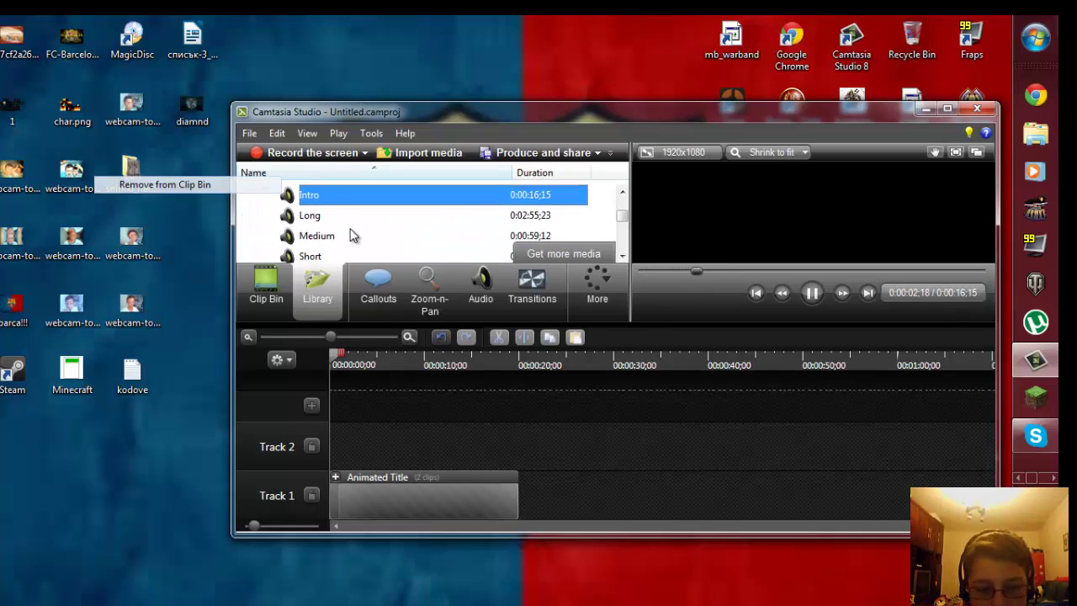
scroll(336, 240, "up", 5)
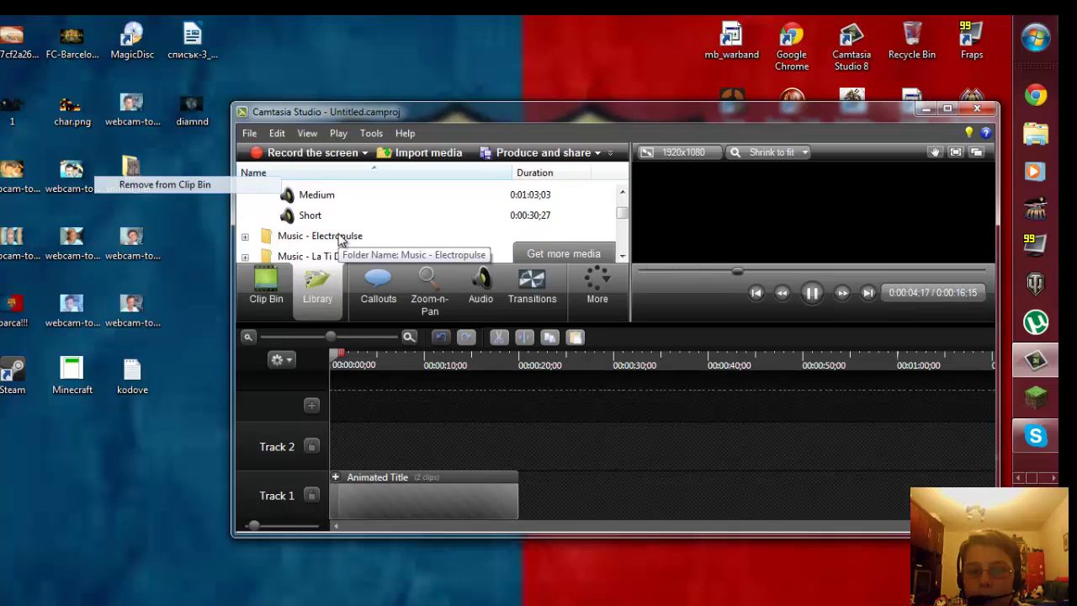
scroll(319, 221, "up", 1)
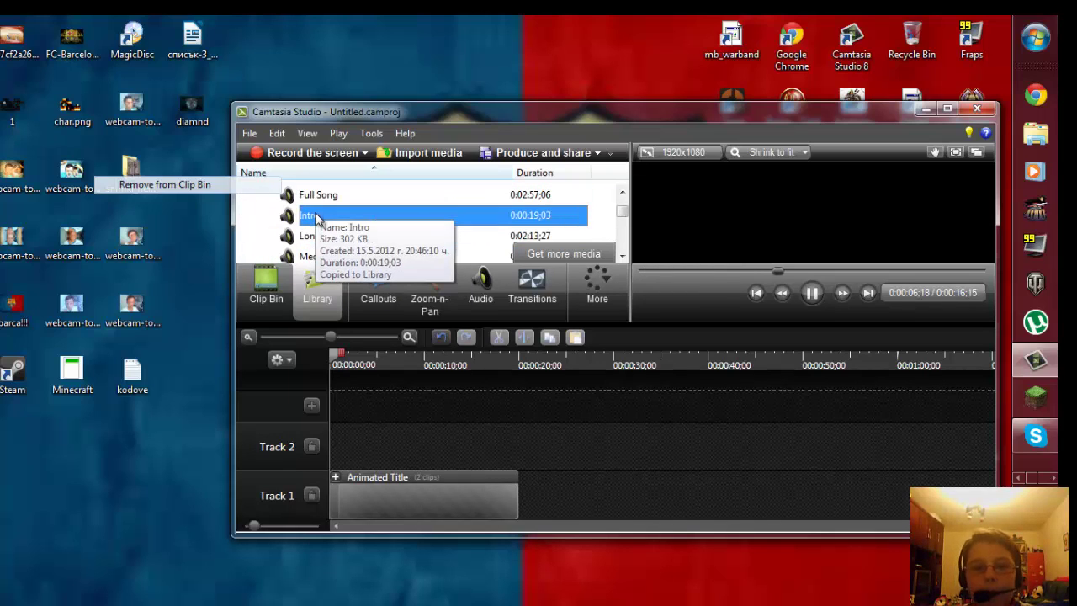
left_click(320, 217)
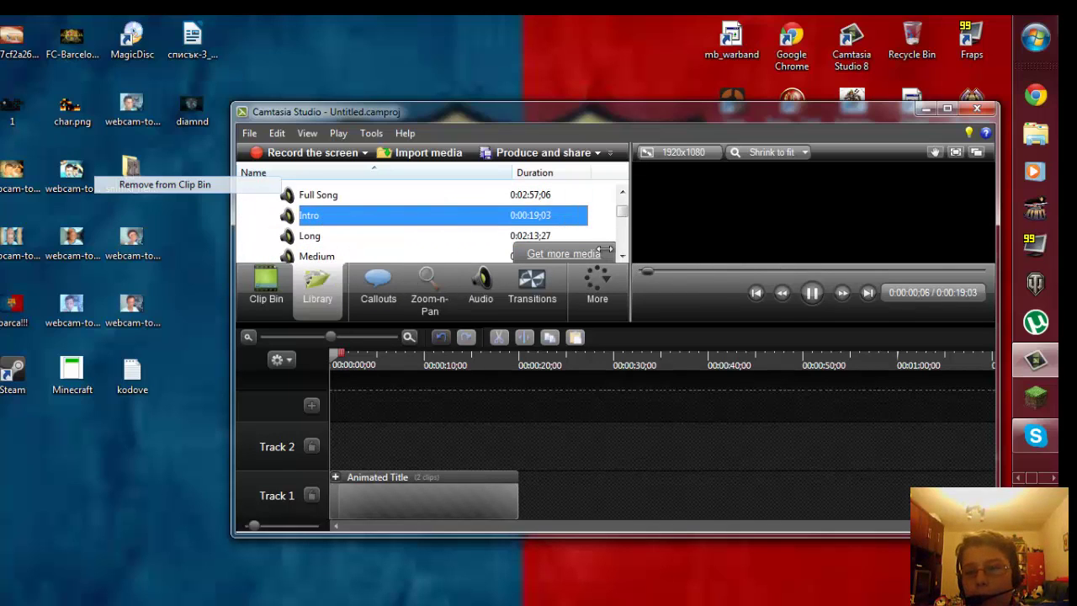
left_click(824, 292)
Browse the Library back to the Music - Amity folder and preview its Intro.
scroll(370, 210, "down", 10)
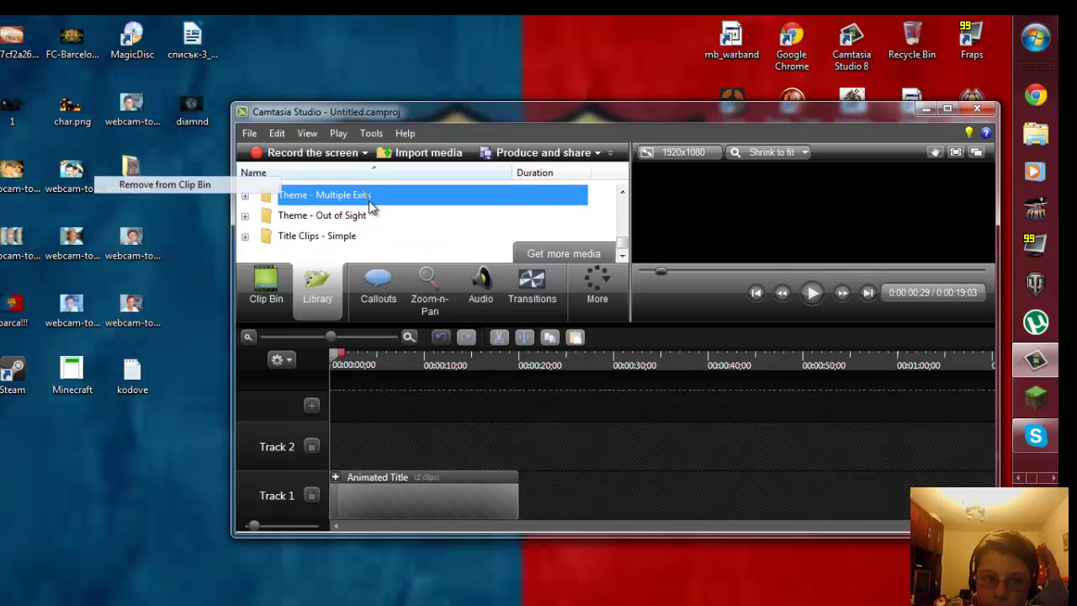
scroll(370, 206, "up", 10)
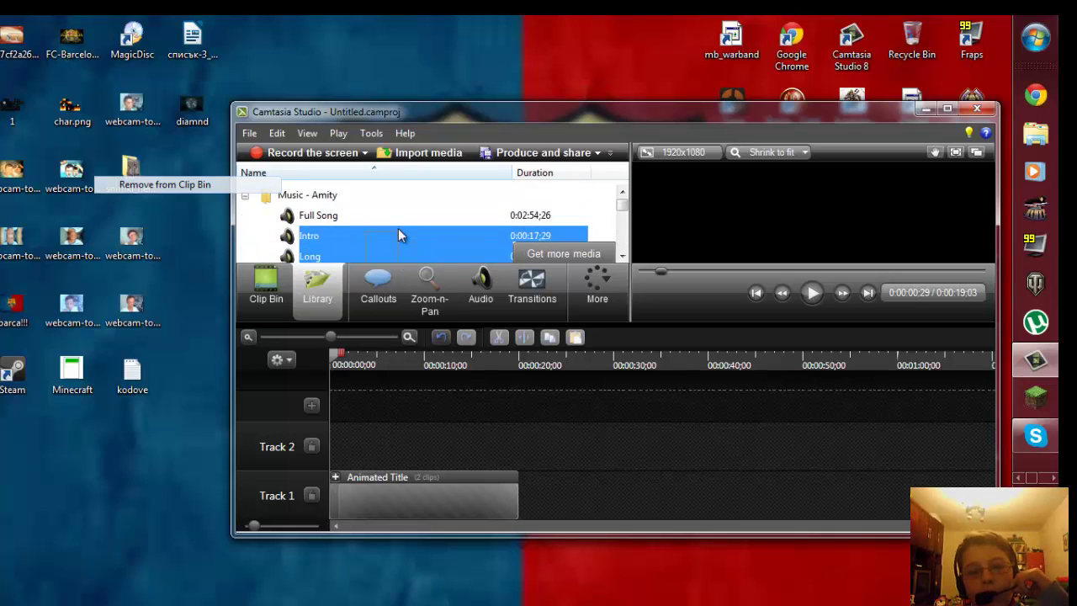
left_click(388, 252)
scroll(354, 250, "up", 1)
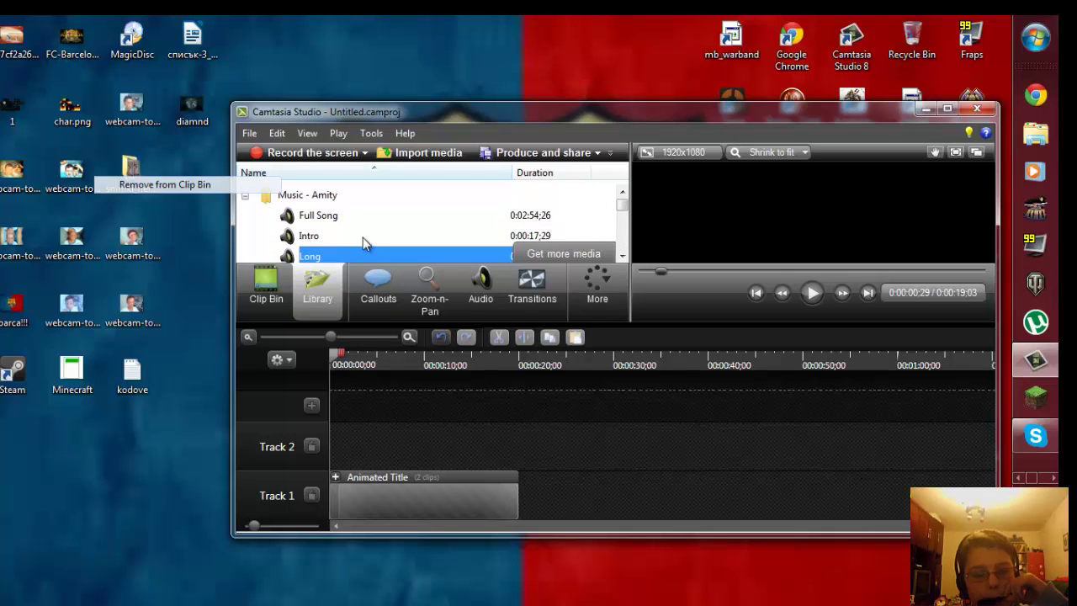
left_click(363, 236)
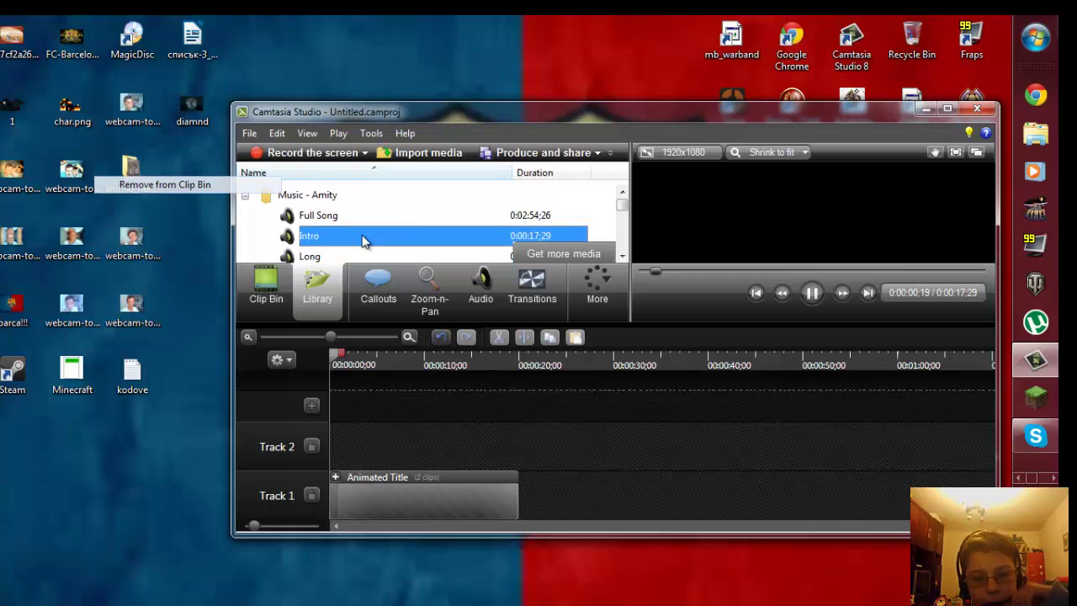
left_click(808, 291)
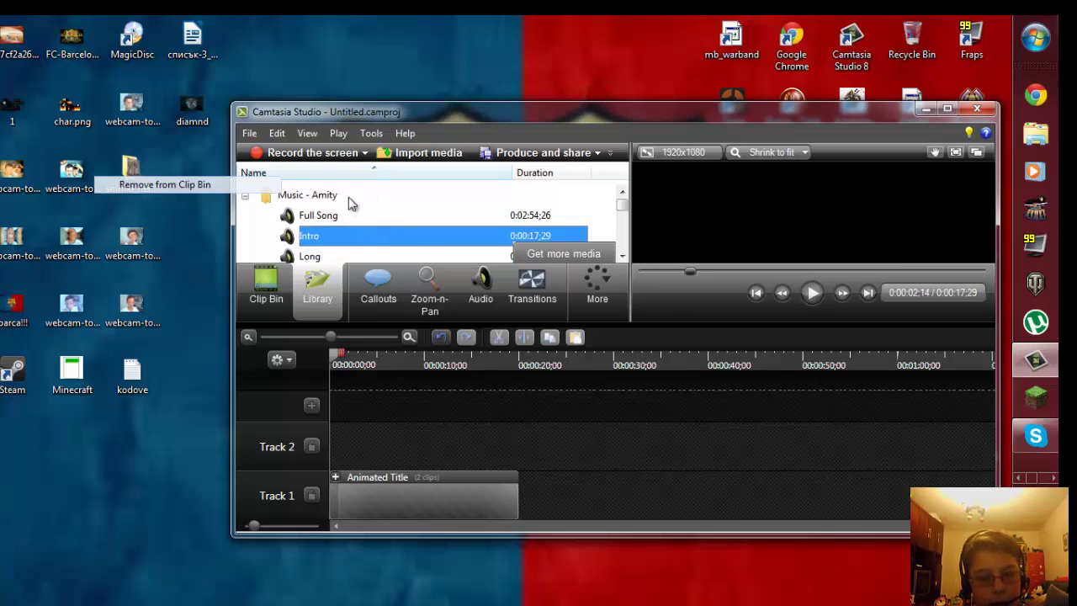
Add the Amity Intro music from the Library to Track 2 above the Animated Title.
left_click_drag(354, 238, 364, 73)
left_click(368, 239)
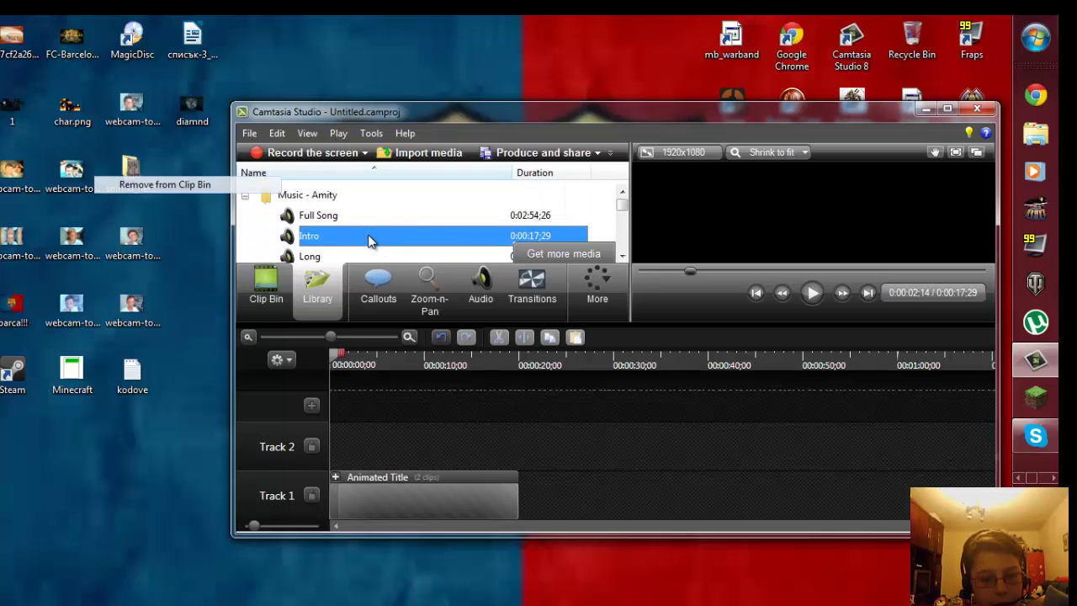
left_click_drag(402, 231, 382, 444)
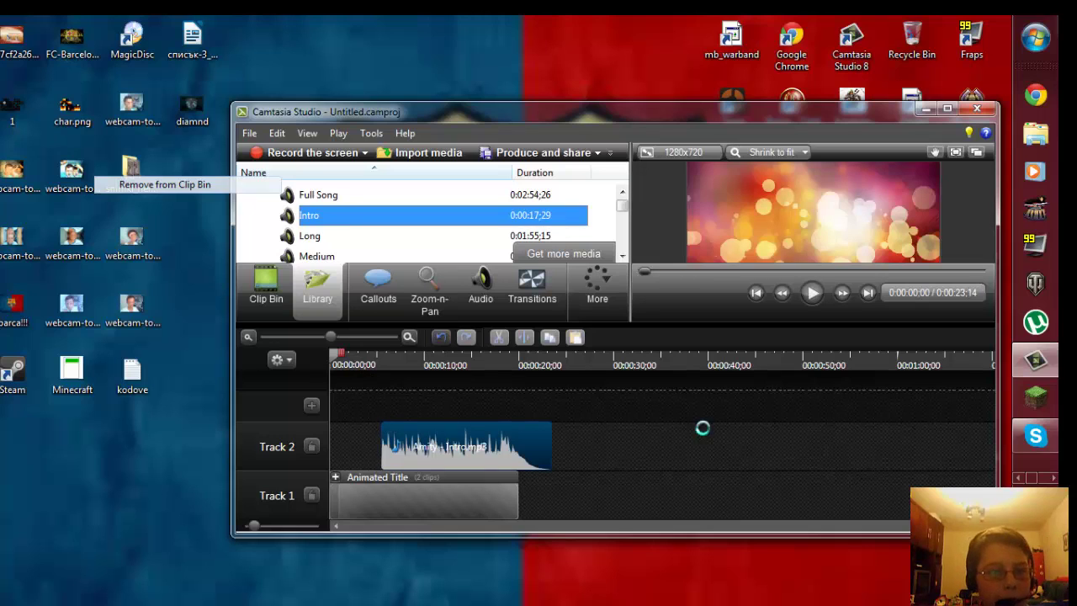
Move the Amity Intro clip to the very start of Track 2 and make the program window slightly taller.
left_click(934, 453)
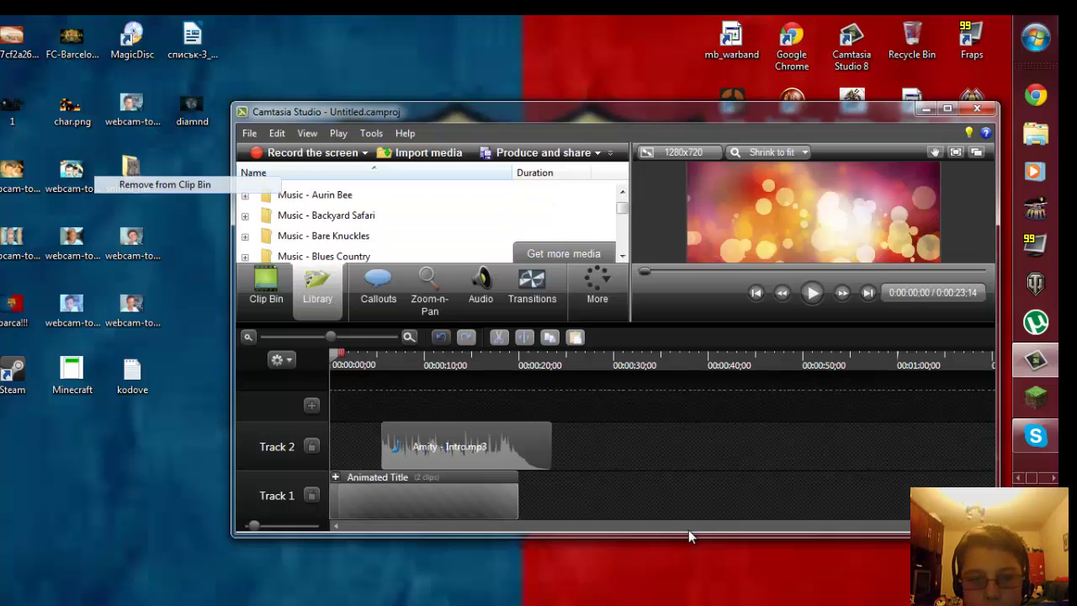
left_click_drag(487, 460, 435, 460)
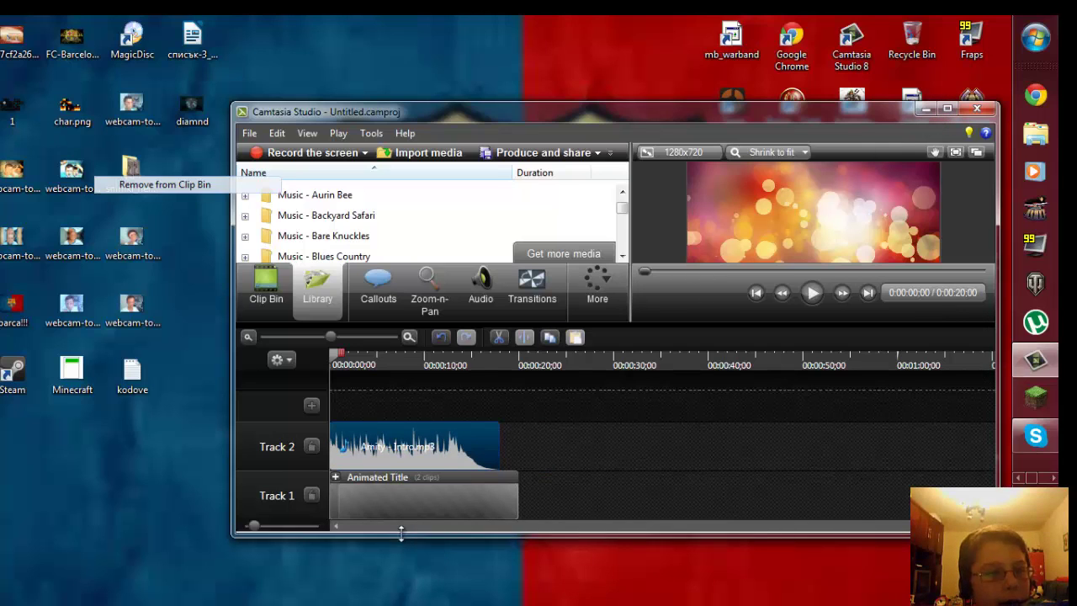
left_click_drag(402, 532, 400, 549)
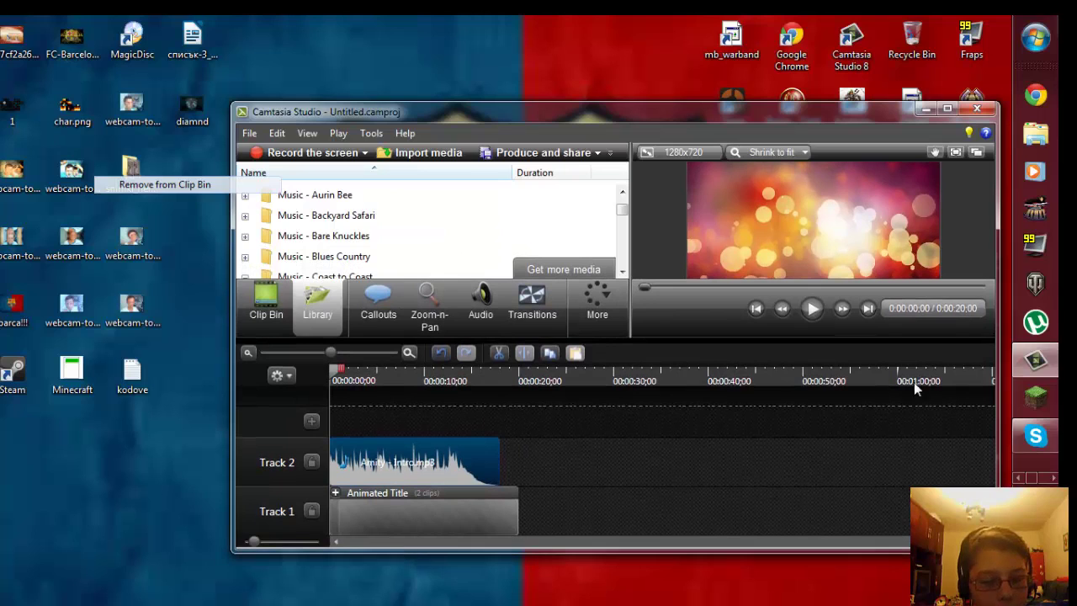
Deselect the Amity Intro clip, then reposition the program window on the desktop and enlarge it in width and height.
left_click(610, 469)
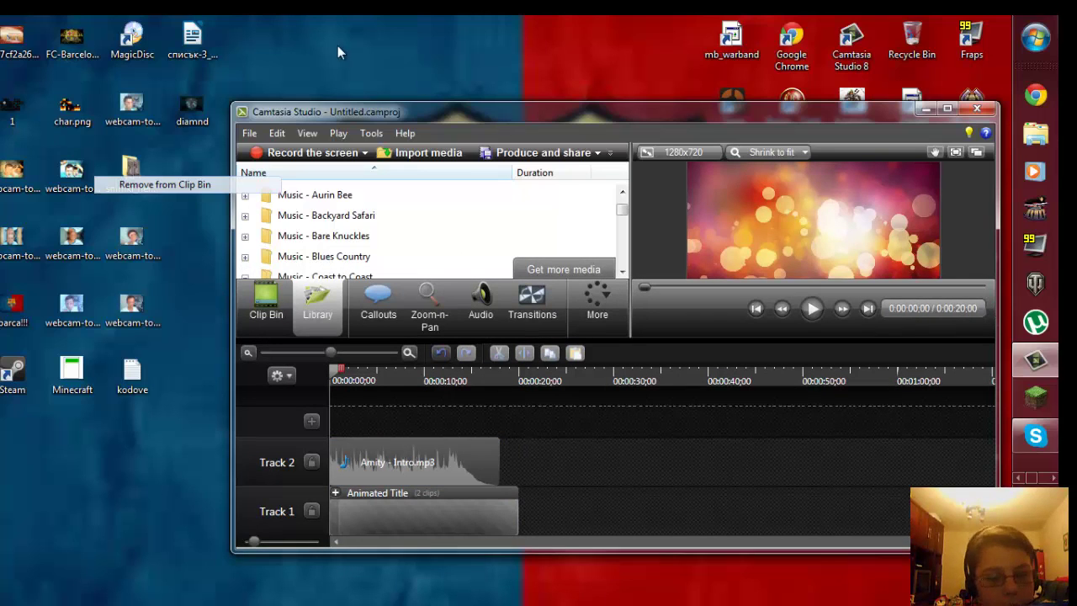
left_click_drag(444, 112, 336, 83)
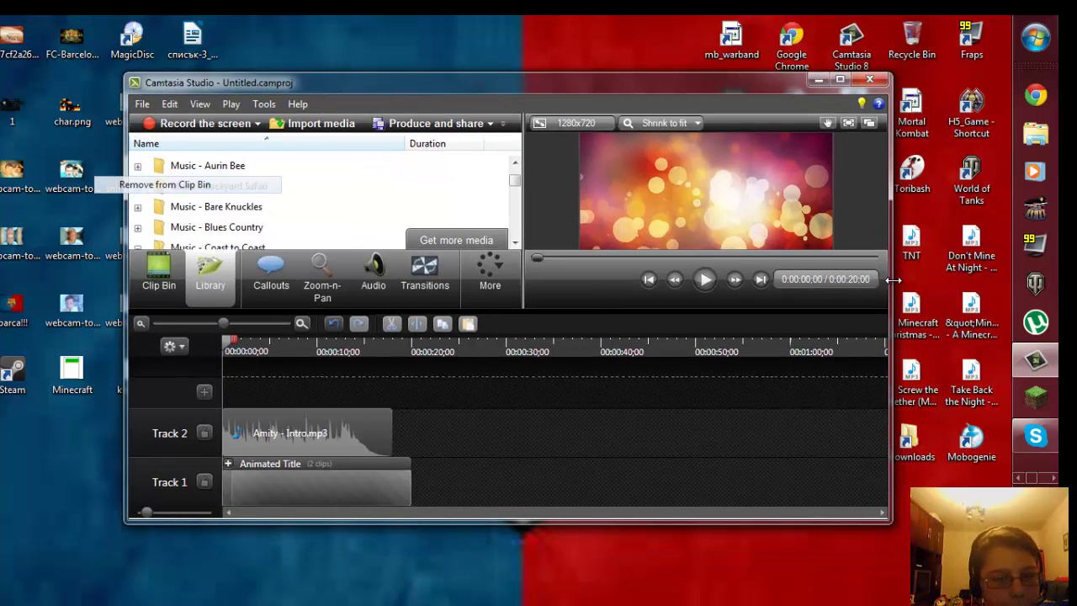
left_click_drag(894, 279, 959, 288)
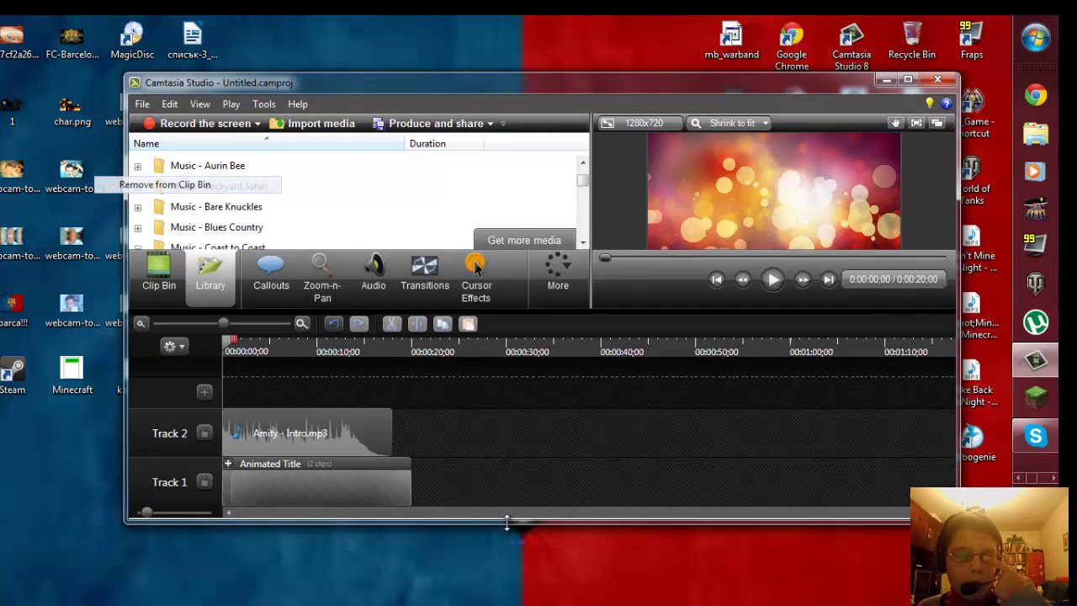
left_click_drag(506, 522, 506, 590)
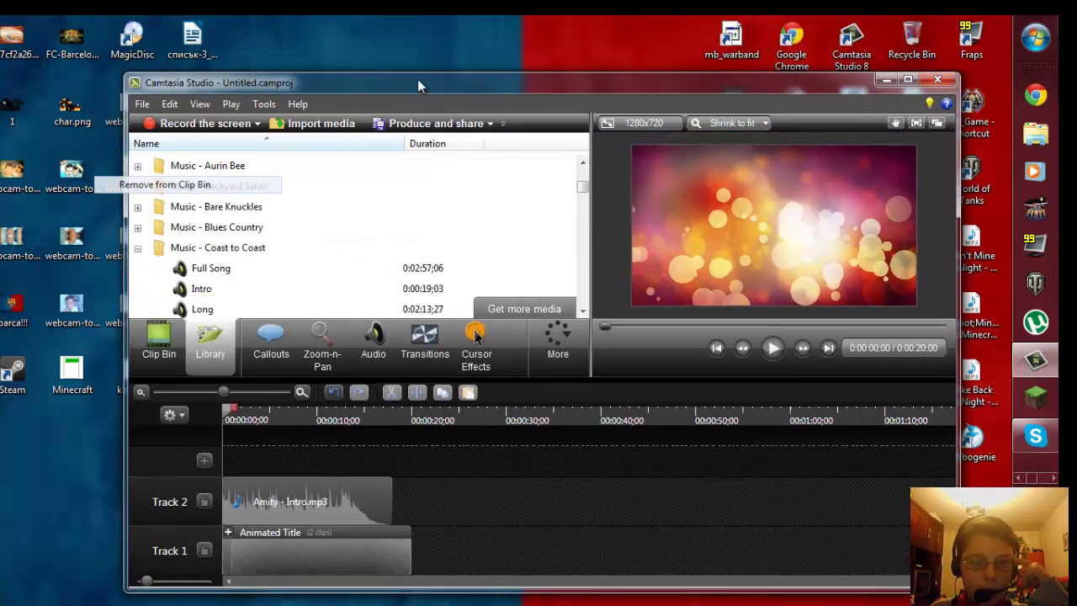
left_click_drag(387, 74, 345, 38)
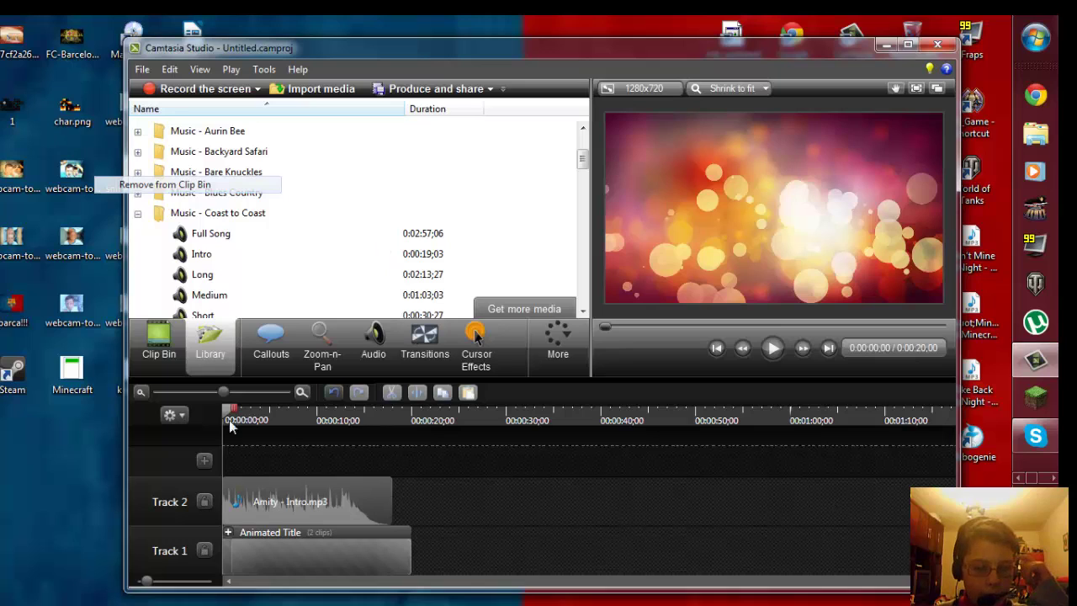
Add the Coast to Coast Intro music from the Library to a new Track 3 and move it to the timeline start.
left_click_drag(212, 256, 232, 339)
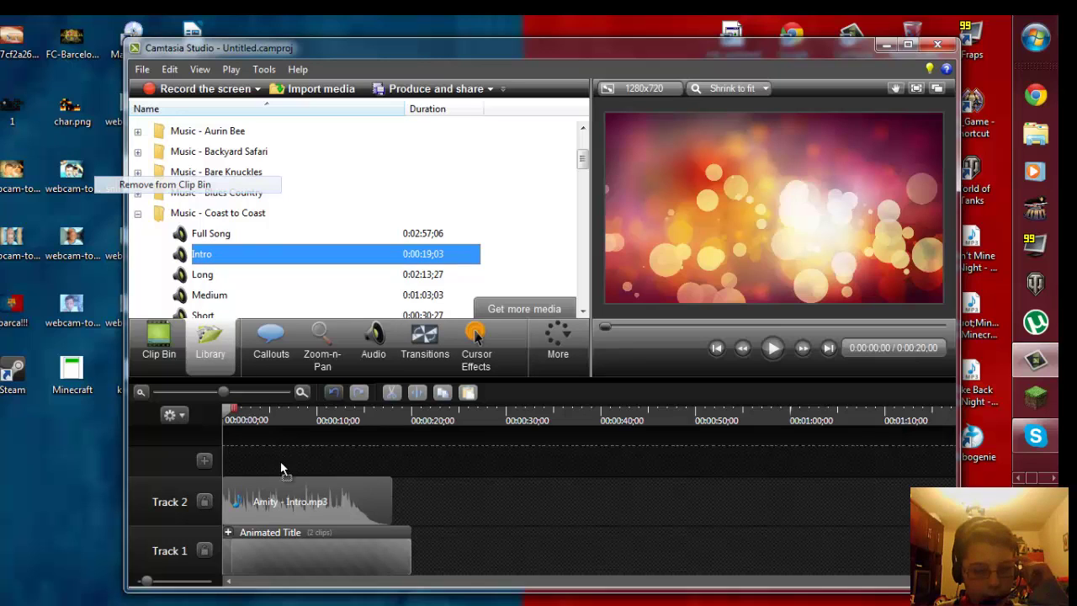
left_click_drag(281, 466, 280, 462)
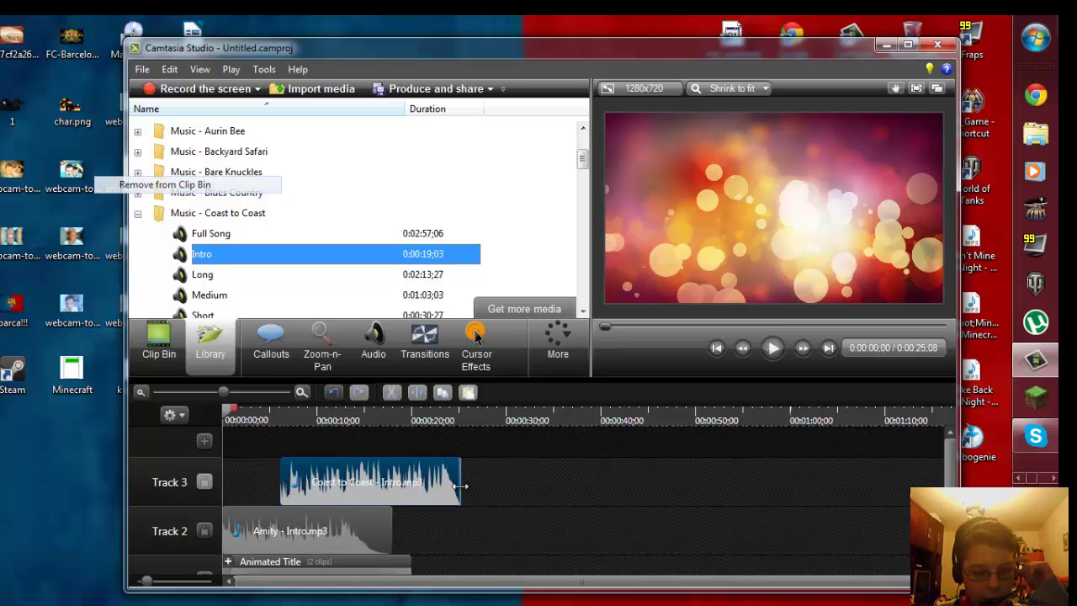
left_click_drag(430, 492, 350, 505)
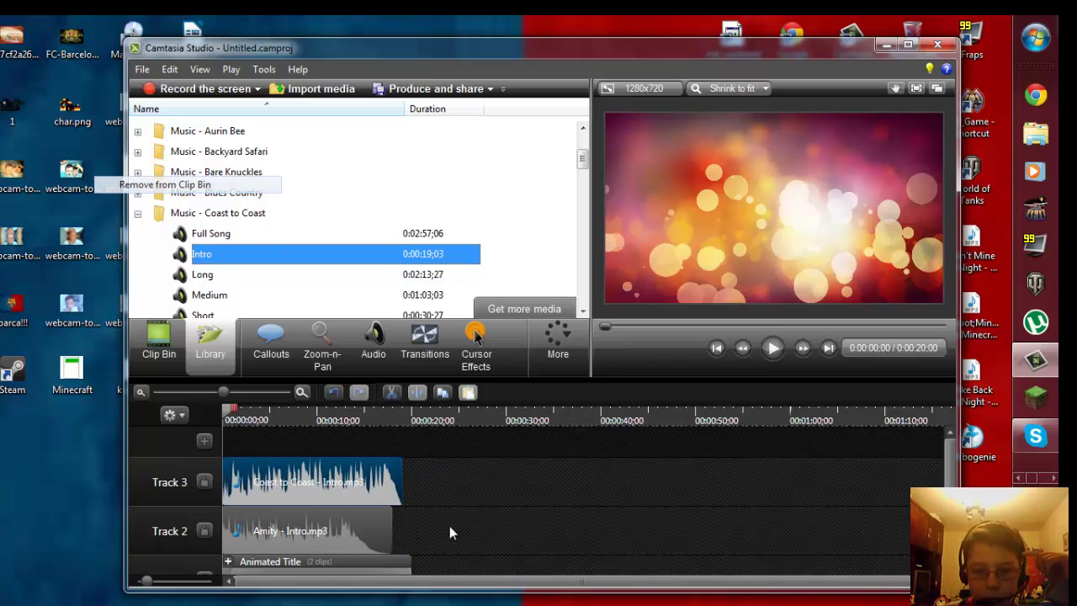
Delete the Amity Intro clip from Track 2 and move the Coast to Coast Intro down onto that track.
right_click(358, 541)
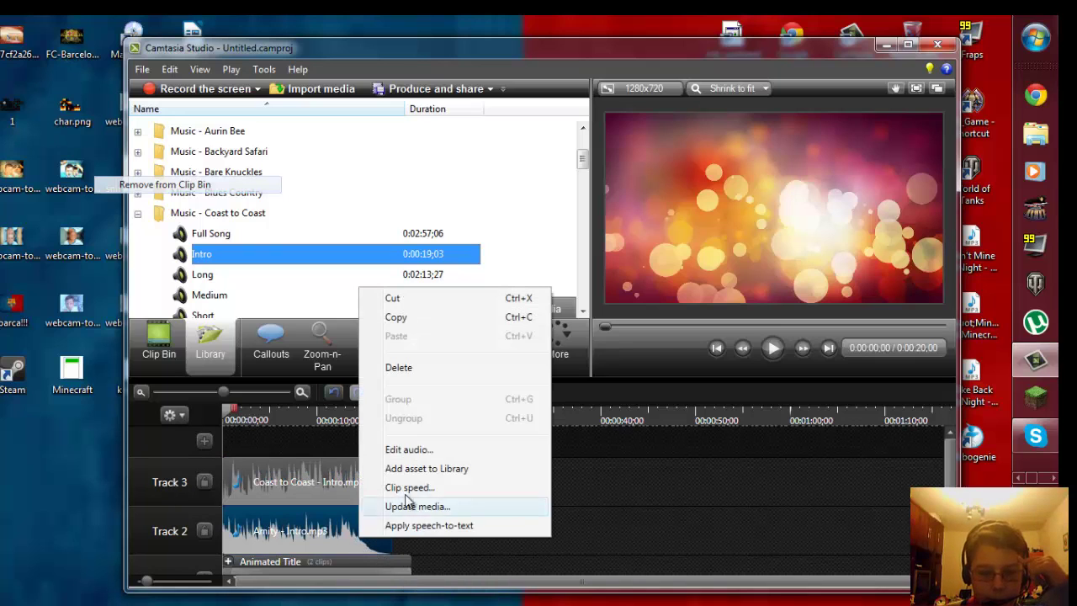
left_click(389, 370)
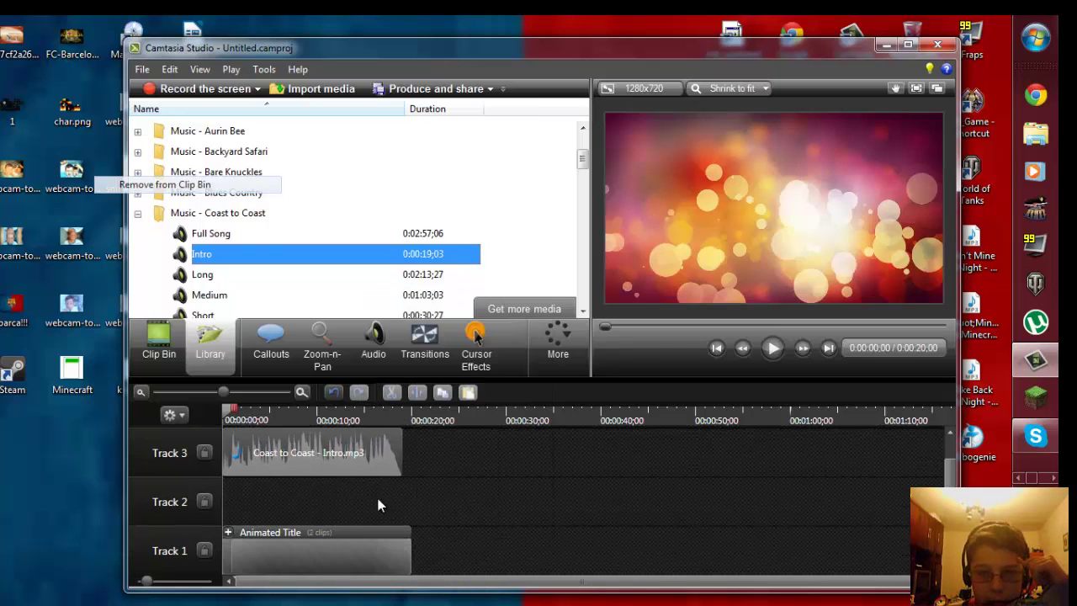
left_click_drag(386, 455, 389, 501)
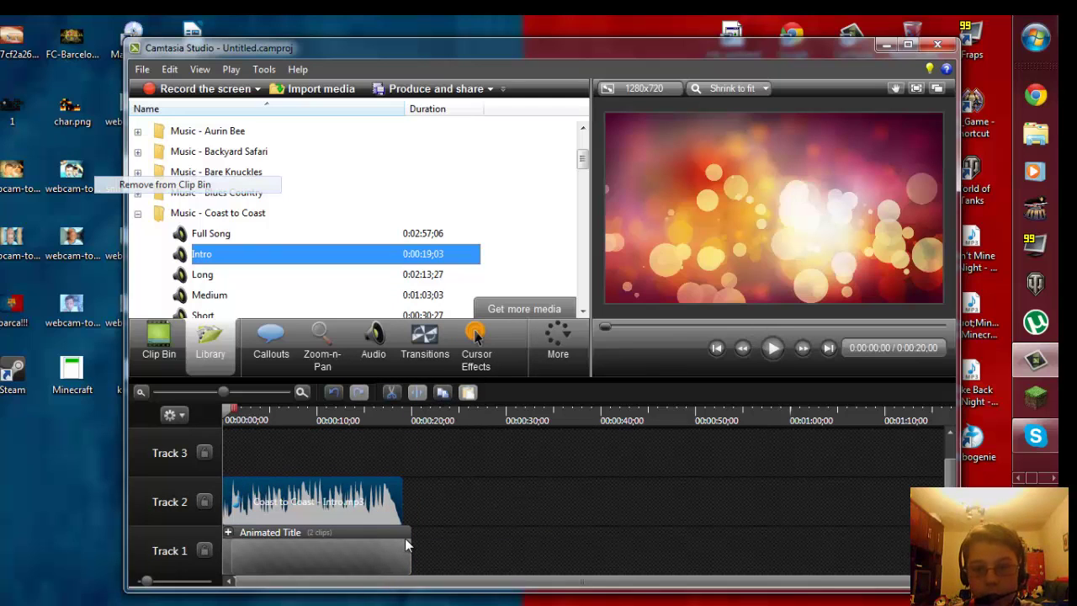
Trim the end of the Animated Title to match the Coast to Coast music at 0:00:19;03 and play back the intro.
left_click_drag(404, 538, 402, 543)
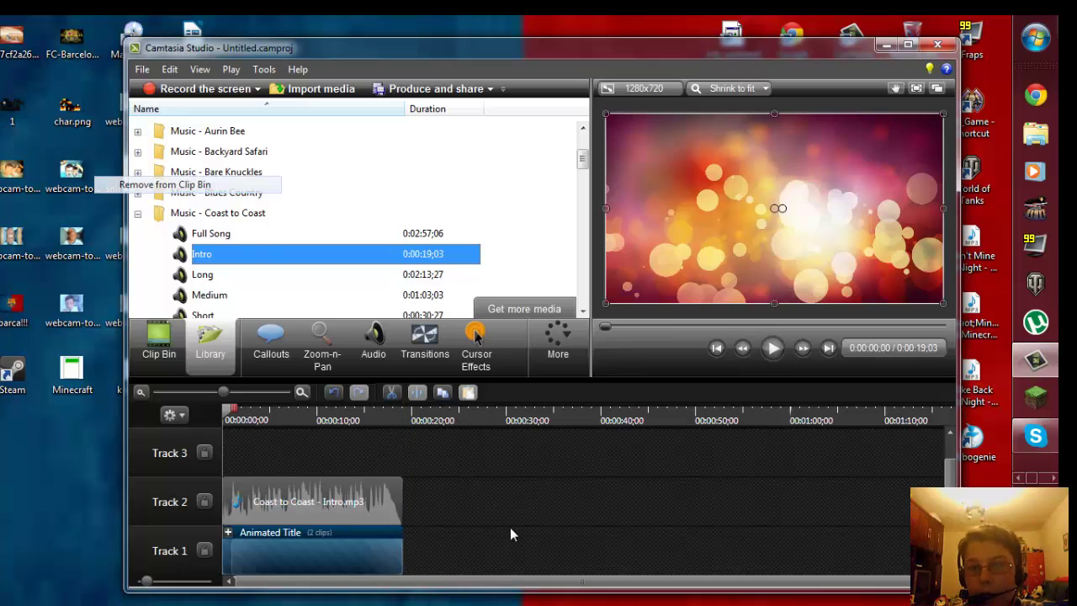
left_click(511, 533)
left_click(403, 543)
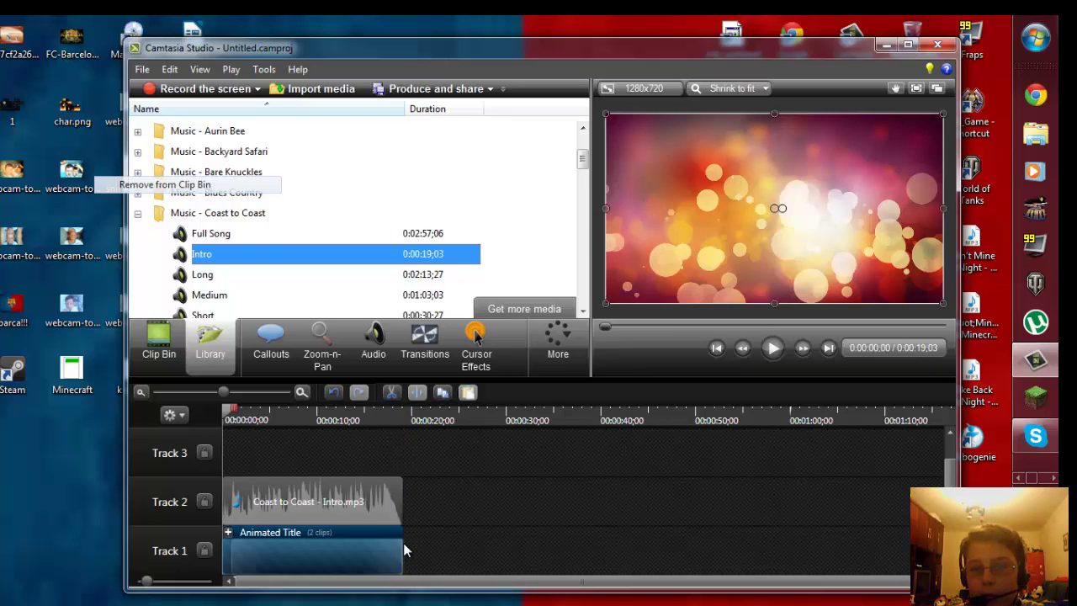
mouse_move(403, 547)
left_mouse_down()
mouse_move(687, 551)
mouse_move(387, 572)
mouse_move(413, 562)
left_mouse_up()
left_click(772, 347)
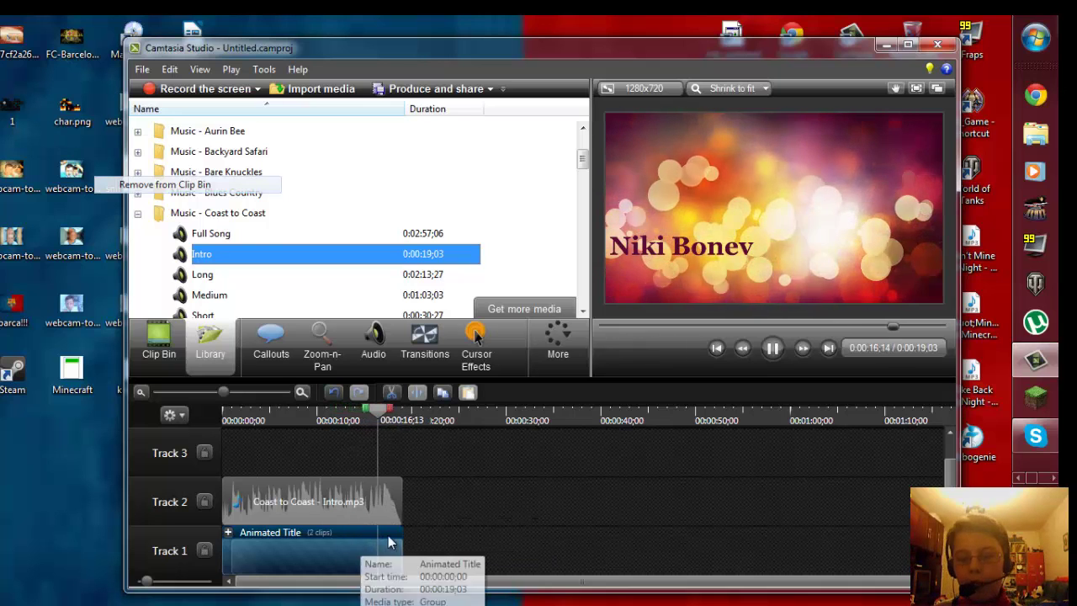
key("space")
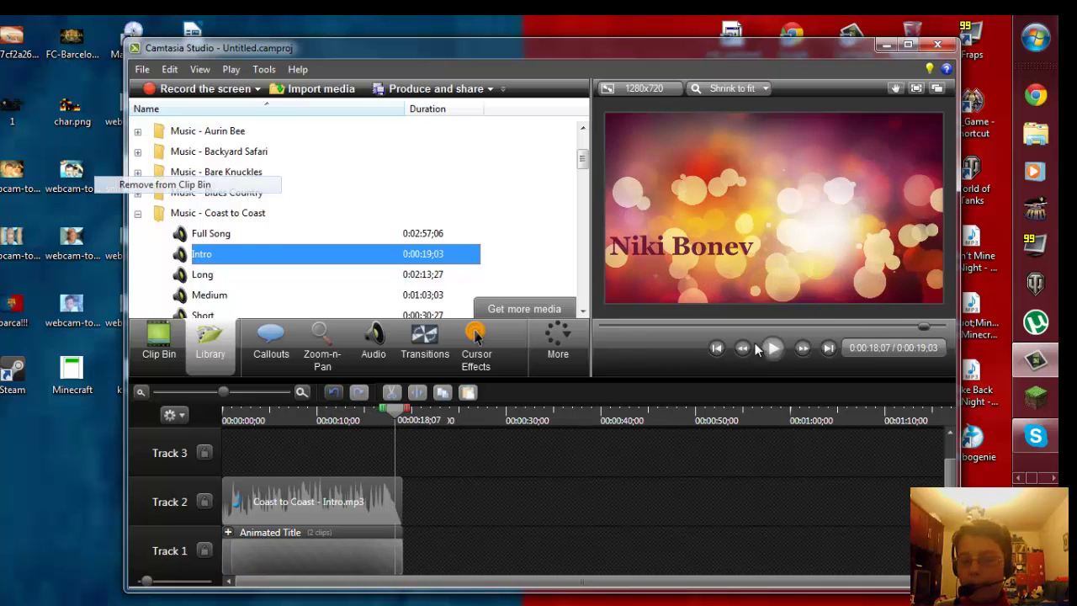
Delete the Animated Title from Track 1 and the Coast to Coast Intro clip from Track 2.
right_click(324, 545)
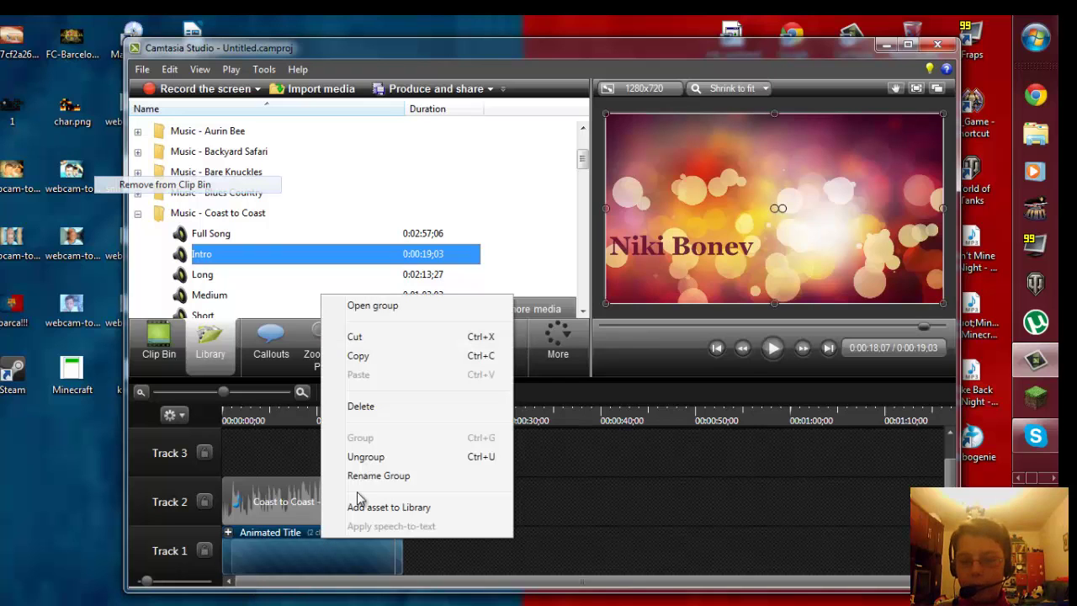
left_click(370, 407)
right_click(321, 473)
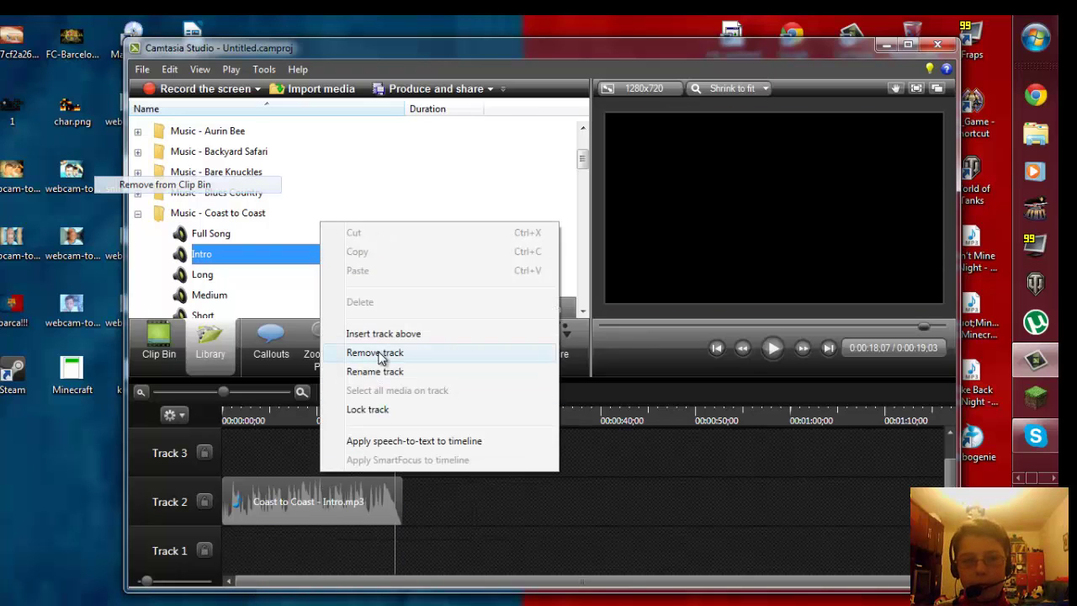
left_click(279, 491)
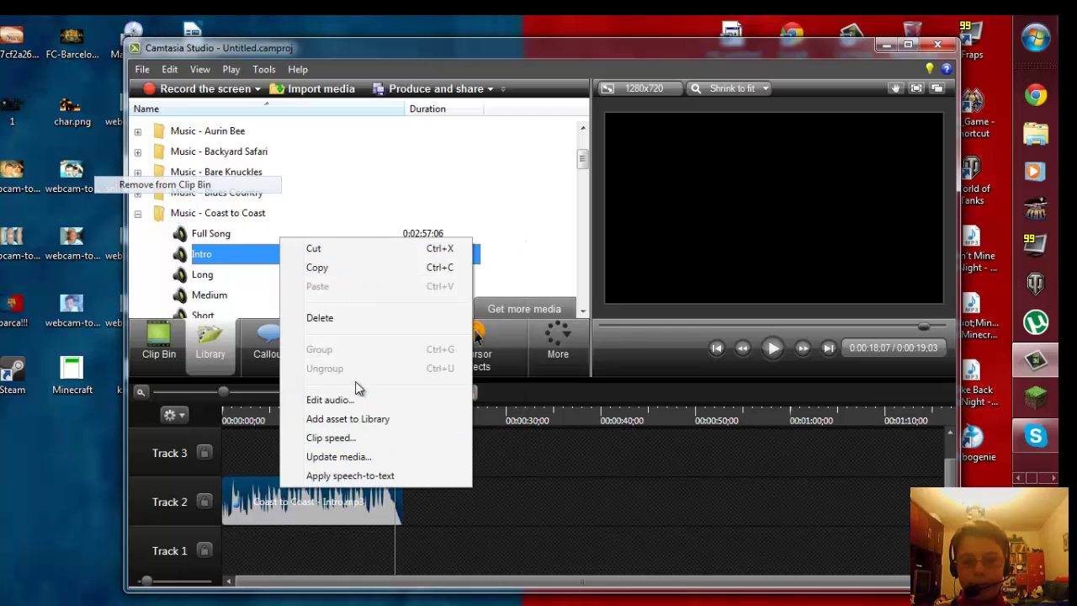
left_click(328, 324)
Show the desktop briefly, return to Camtasia Studio and import the intro video from the Music library into the Clip Bin.
key("super+d")
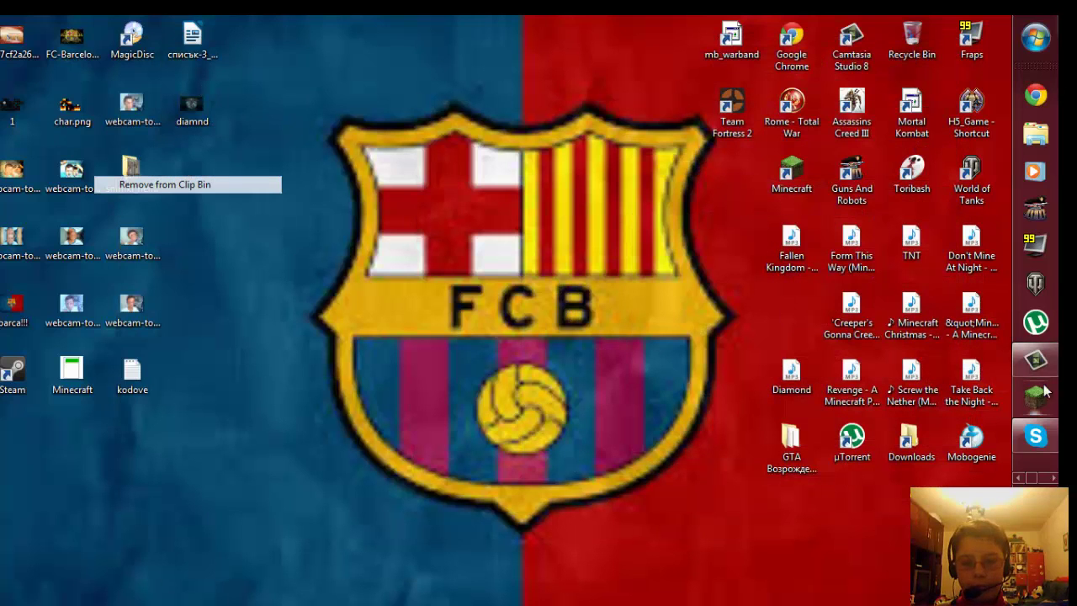
left_click(1033, 359)
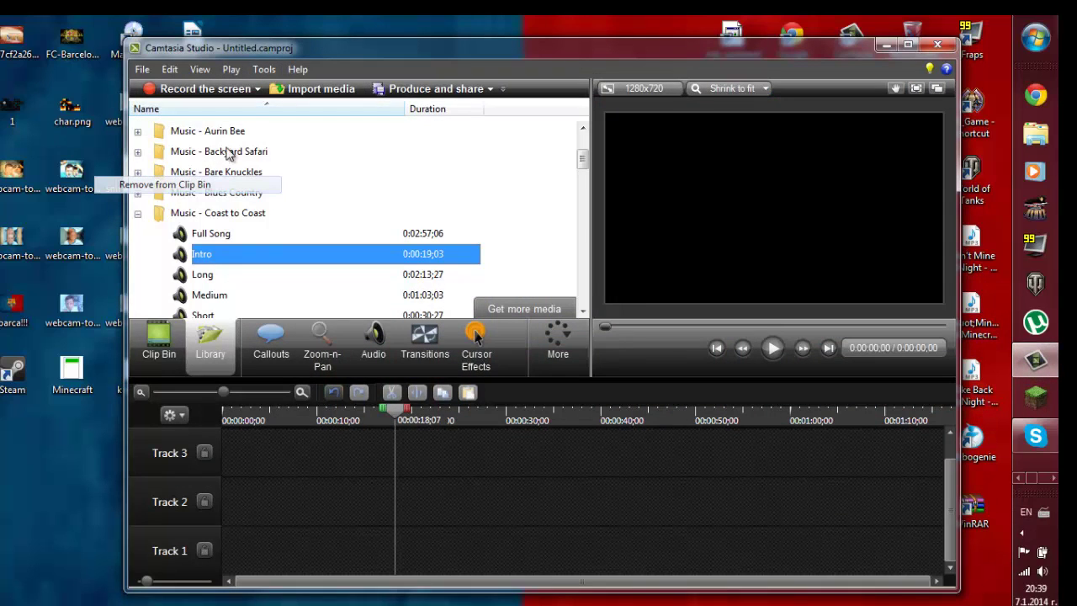
left_click(286, 90)
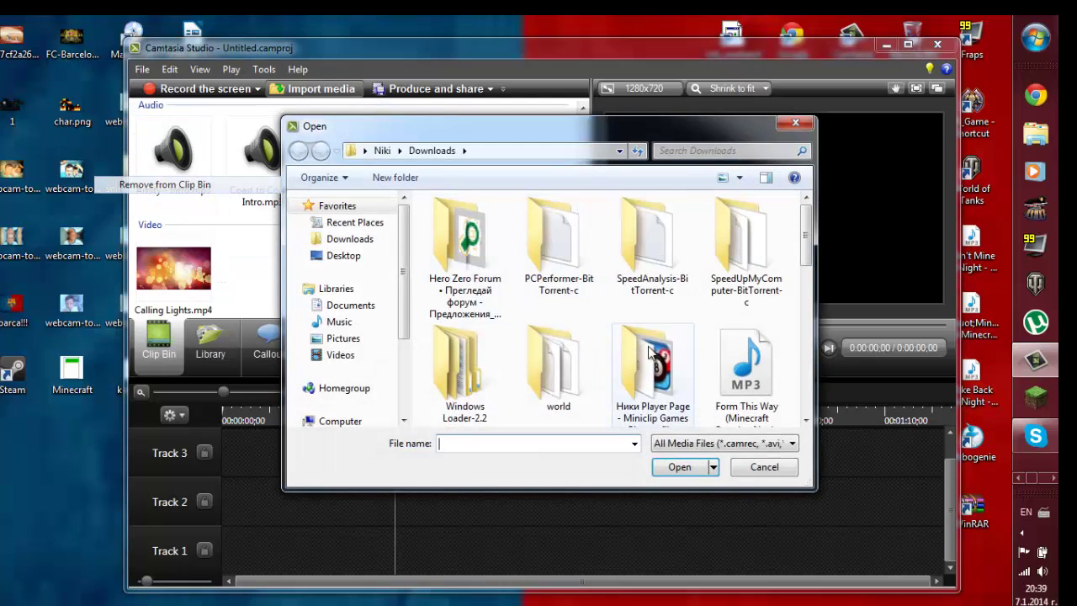
left_click(343, 337)
left_click(339, 321)
left_click(350, 305)
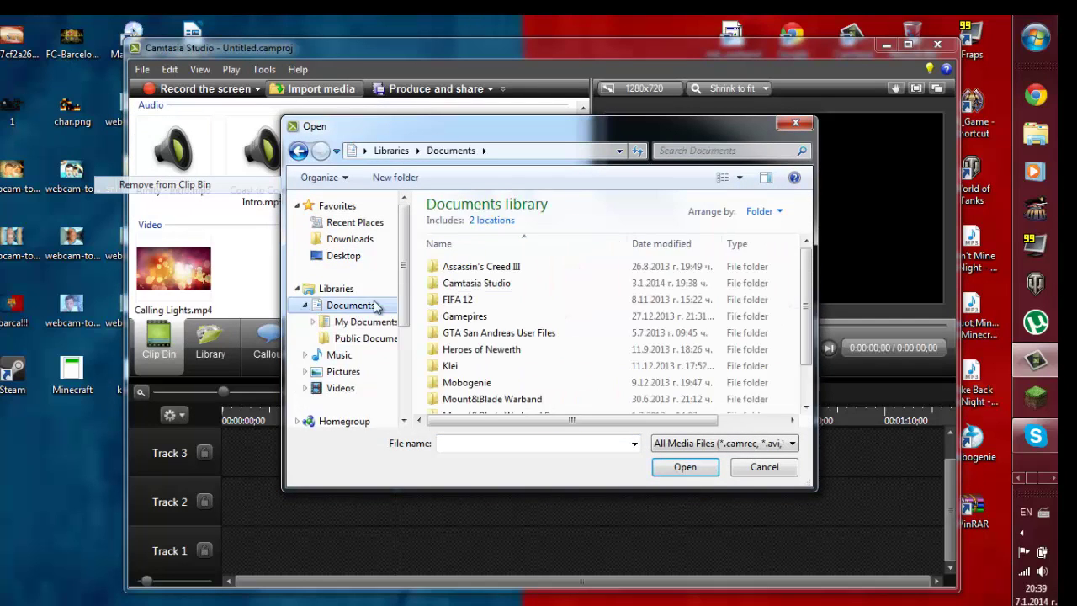
left_click(339, 354)
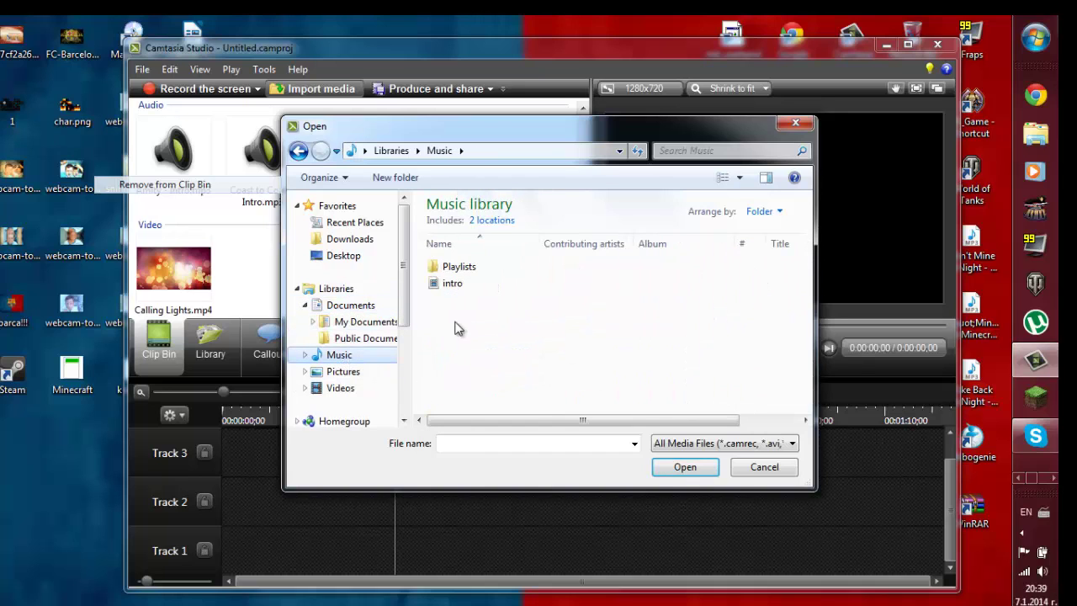
left_click(455, 285)
double_click(459, 288)
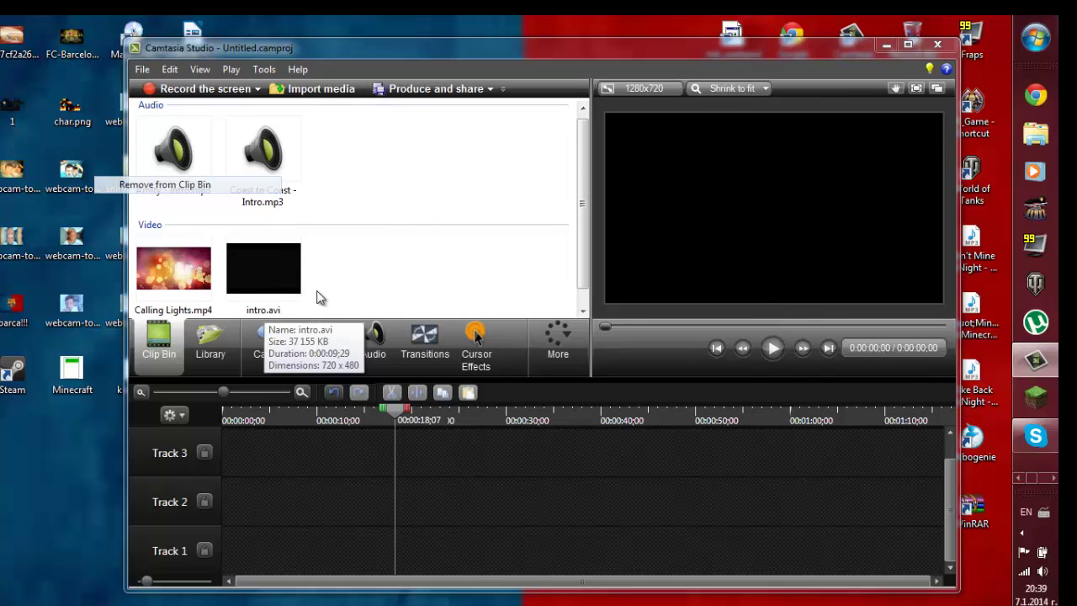
Place intro.avi at the start of Track 2, play it briefly and return the playhead to 0:00:00;00.
left_click_drag(295, 280, 275, 501)
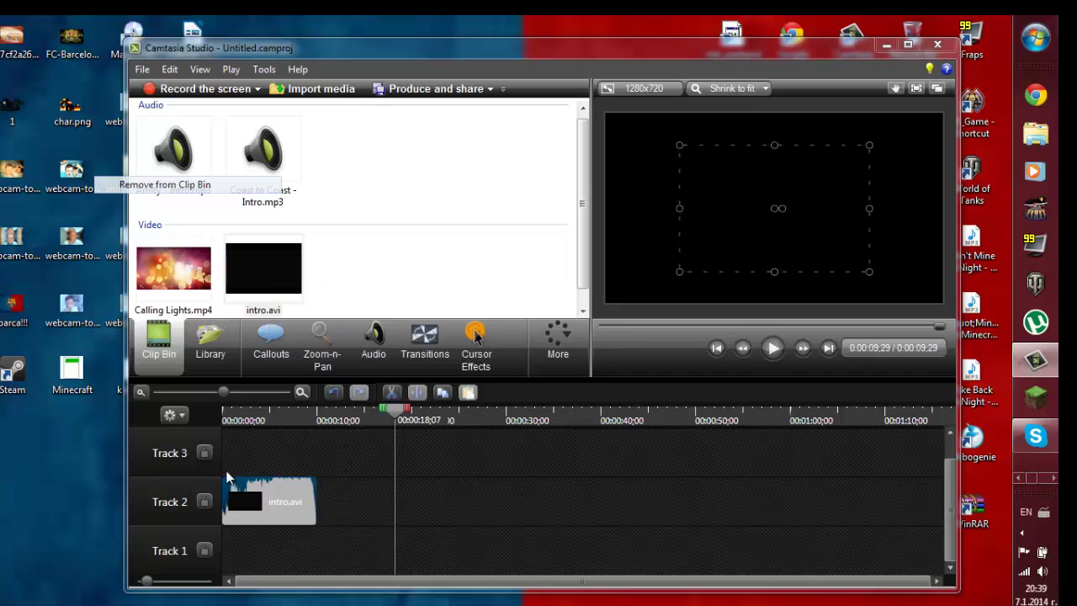
left_click(770, 348)
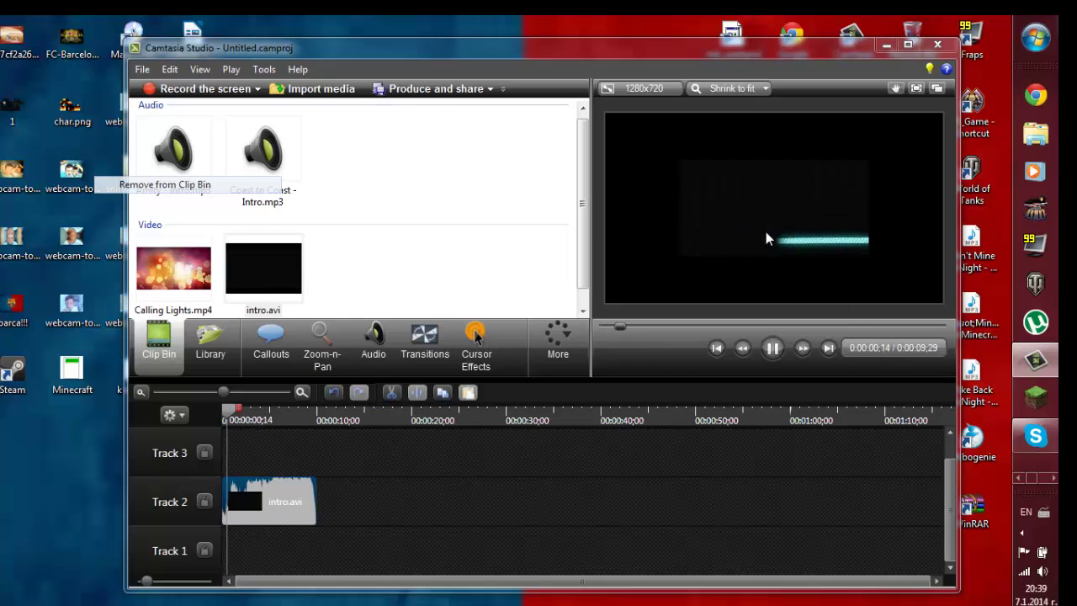
left_click(772, 348)
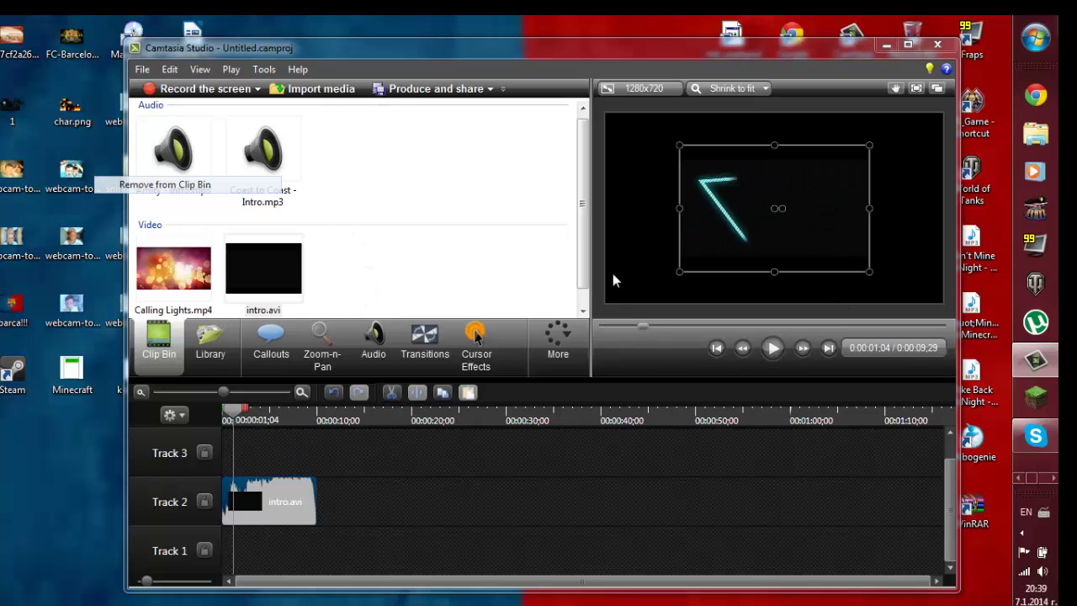
left_click_drag(241, 411, 225, 412)
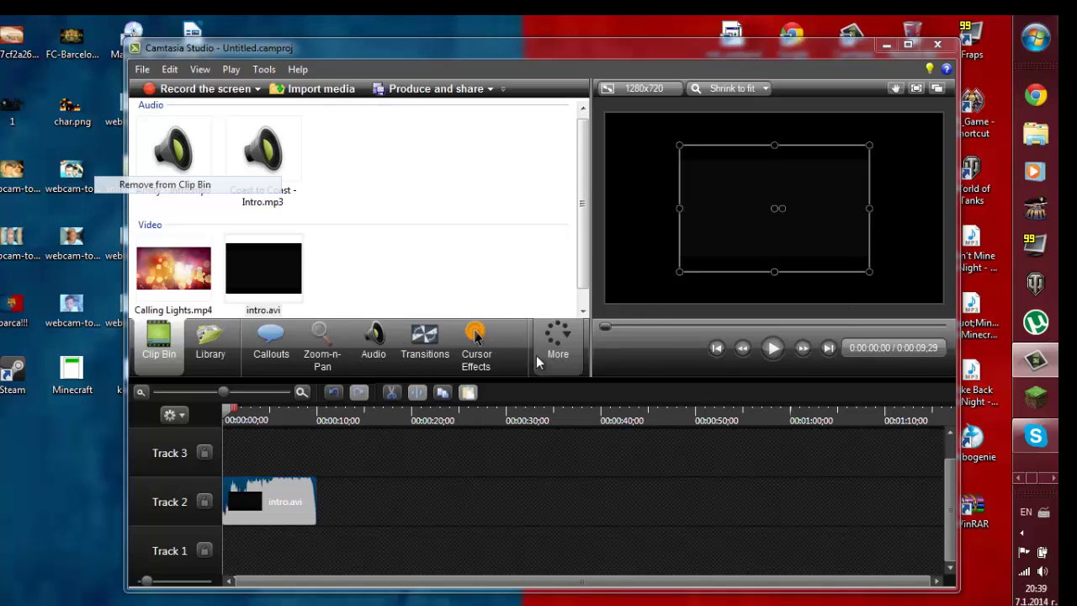
left_click(315, 89)
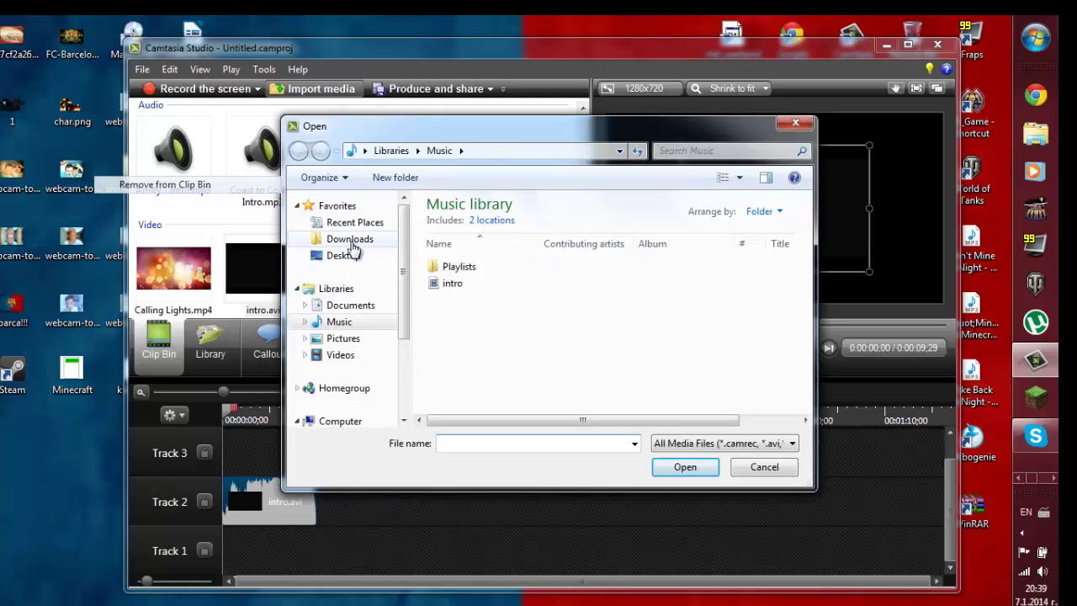
left_click(361, 242)
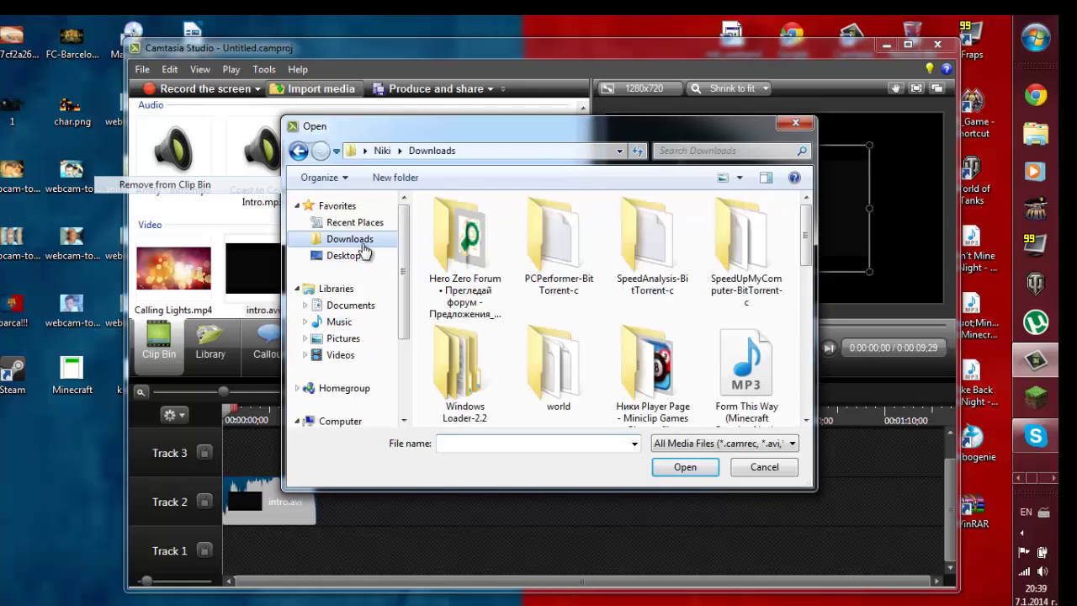
left_click(356, 305)
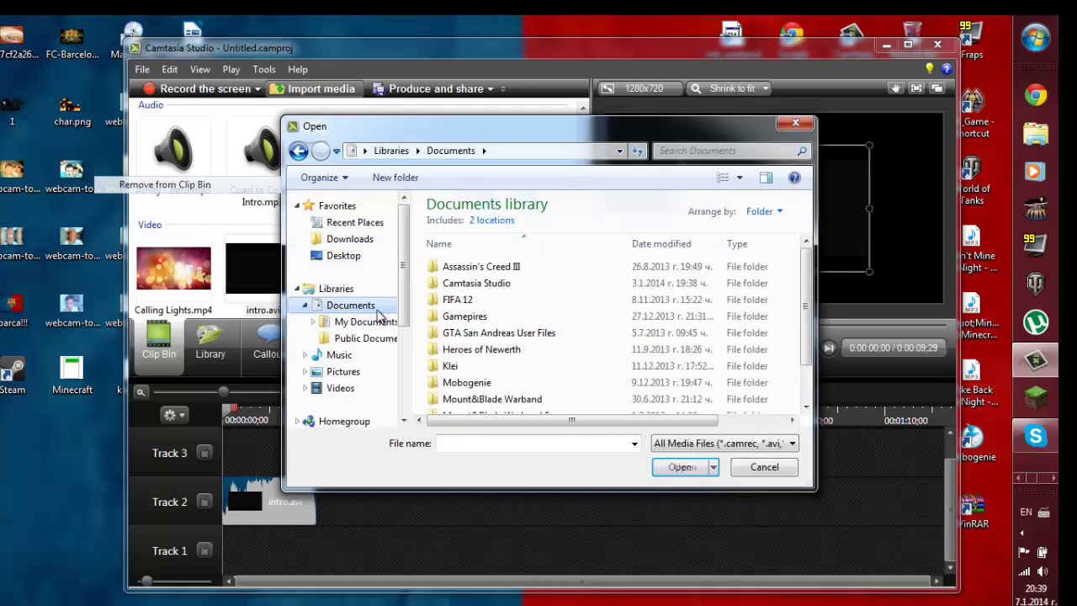
double_click(471, 366)
double_click(457, 284)
double_click(471, 266)
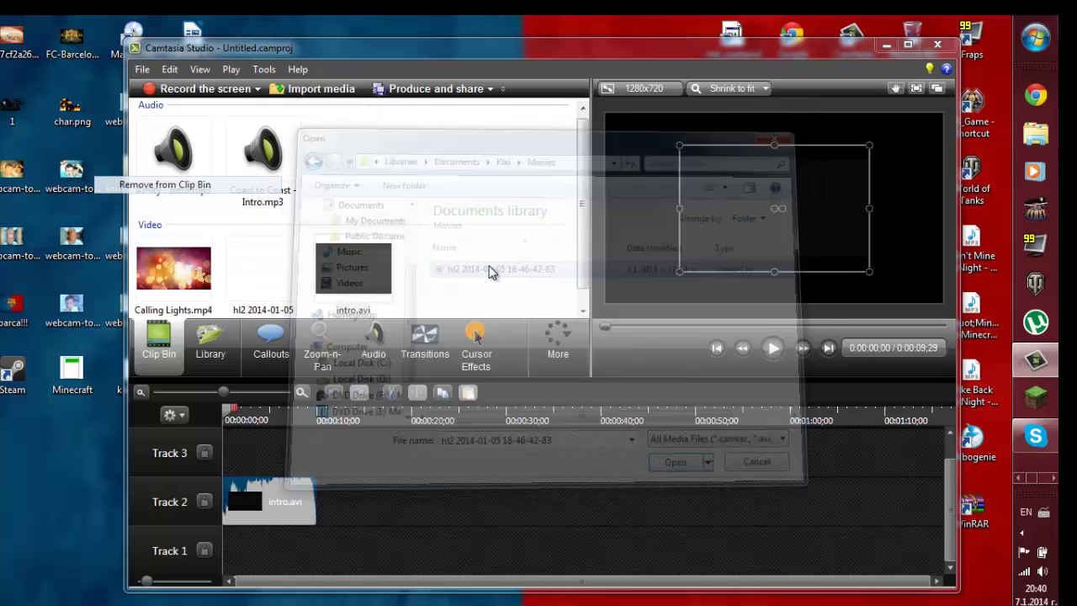
left_click_drag(258, 286, 342, 448)
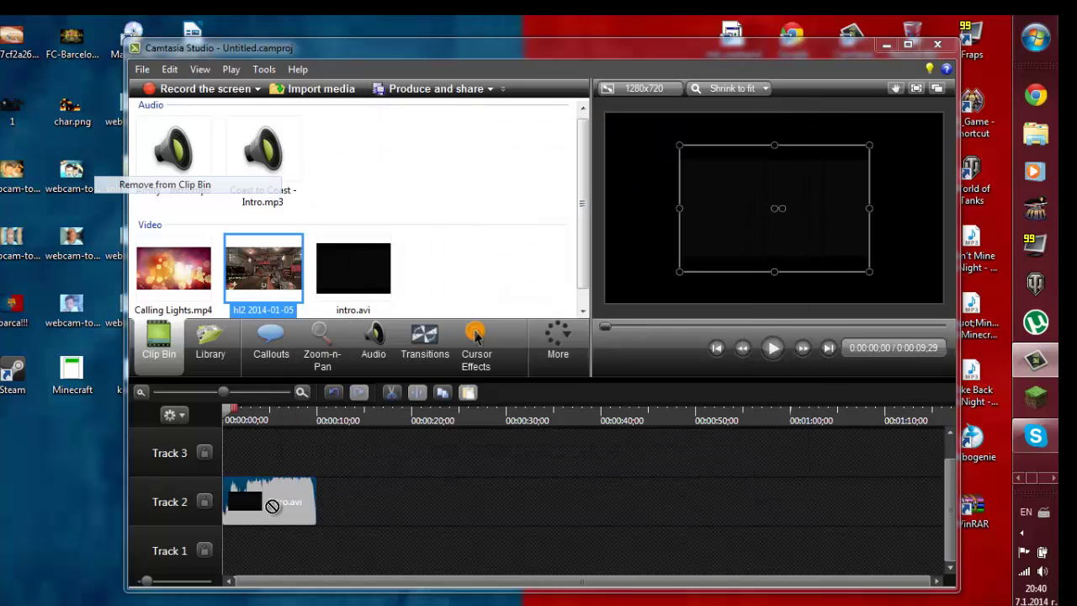
left_click_drag(263, 555, 251, 557)
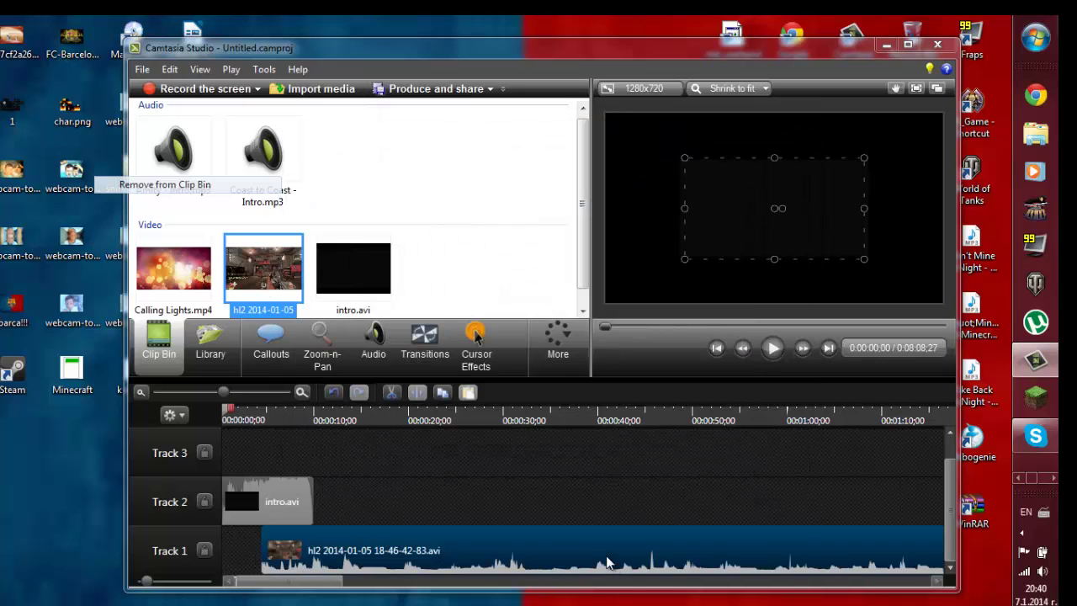
left_click_drag(387, 544, 487, 532)
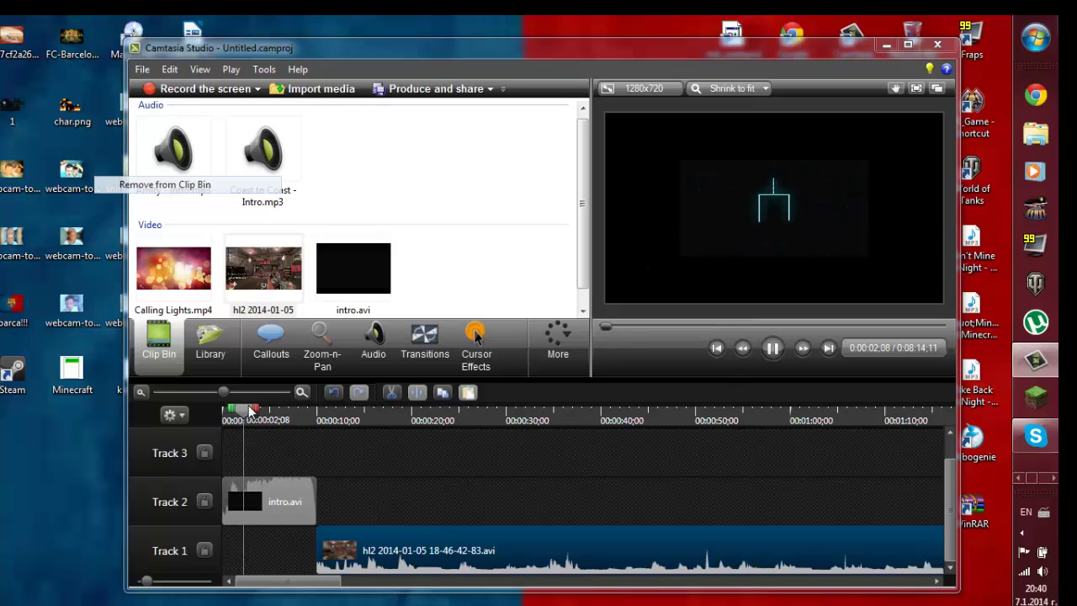
Preview the timeline through the end of intro.avi into the gameplay clip and pause shortly after the gameplay starts.
key("space")
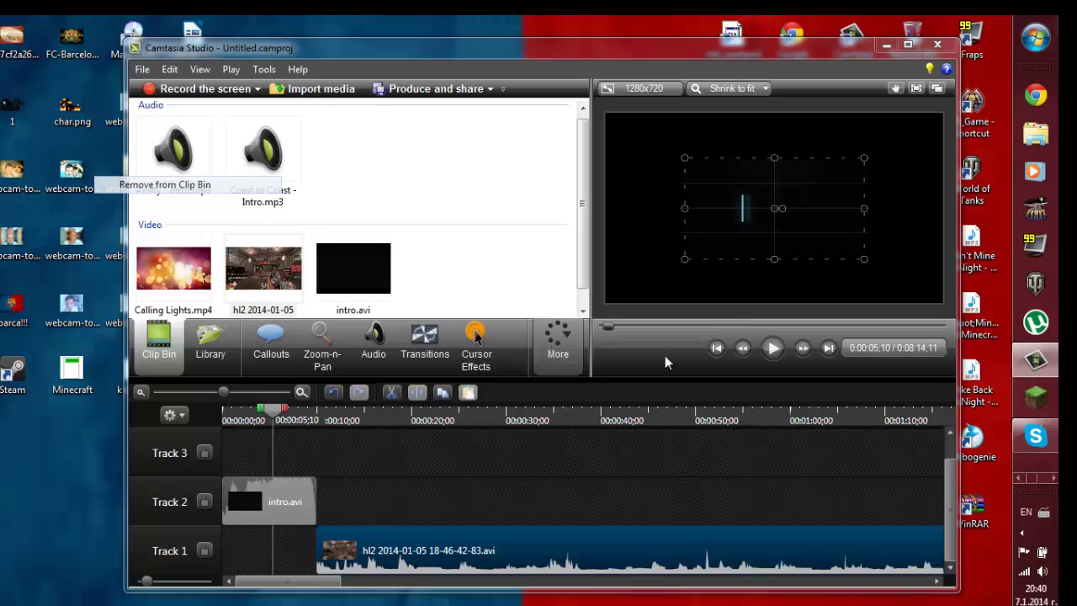
left_click(773, 348)
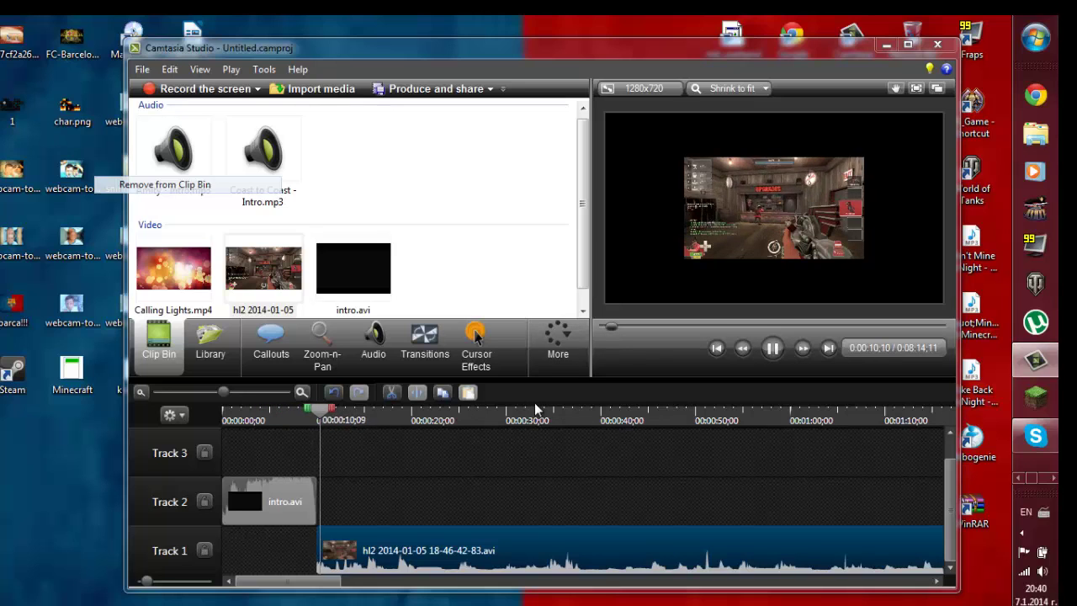
key("space")
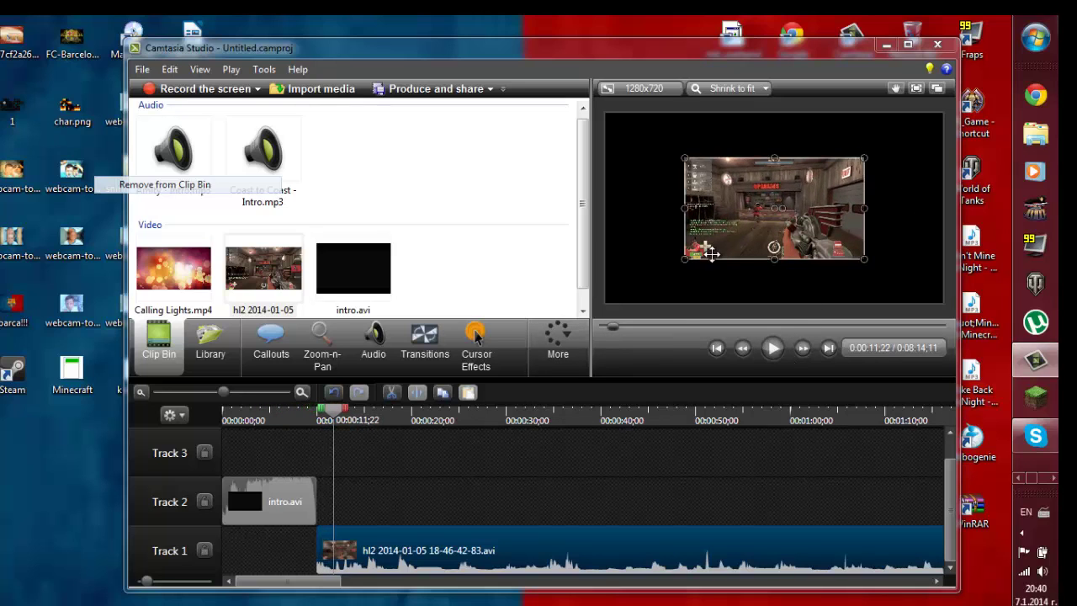
Reposition the hl2 gameplay clip on the canvas and stretch it to fill nearly the whole 1280x720 frame.
left_click_drag(683, 260, 622, 294)
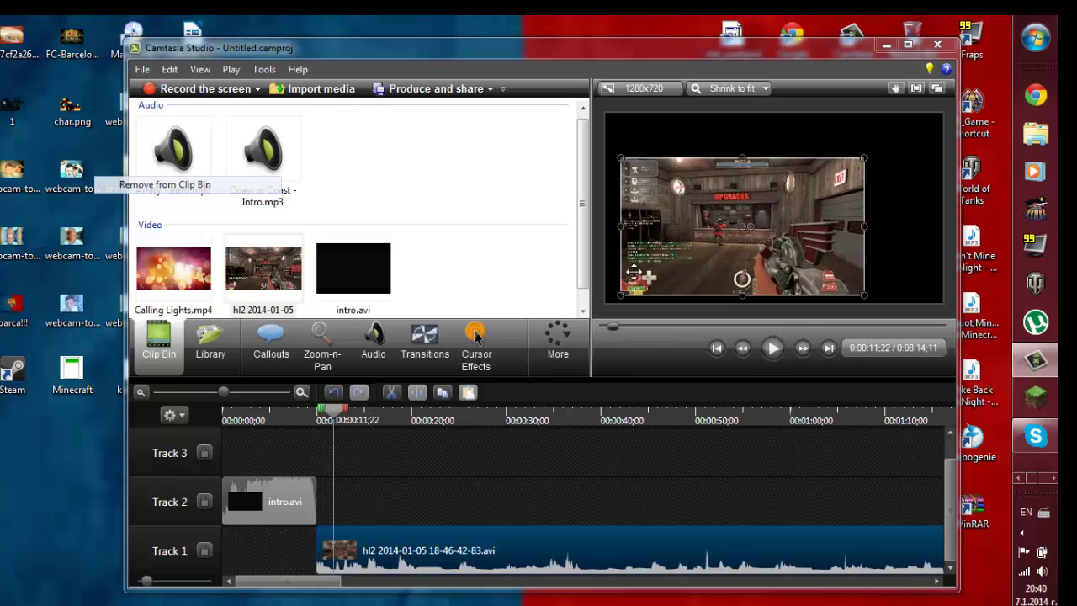
left_click_drag(709, 163, 758, 122)
left_click(757, 287)
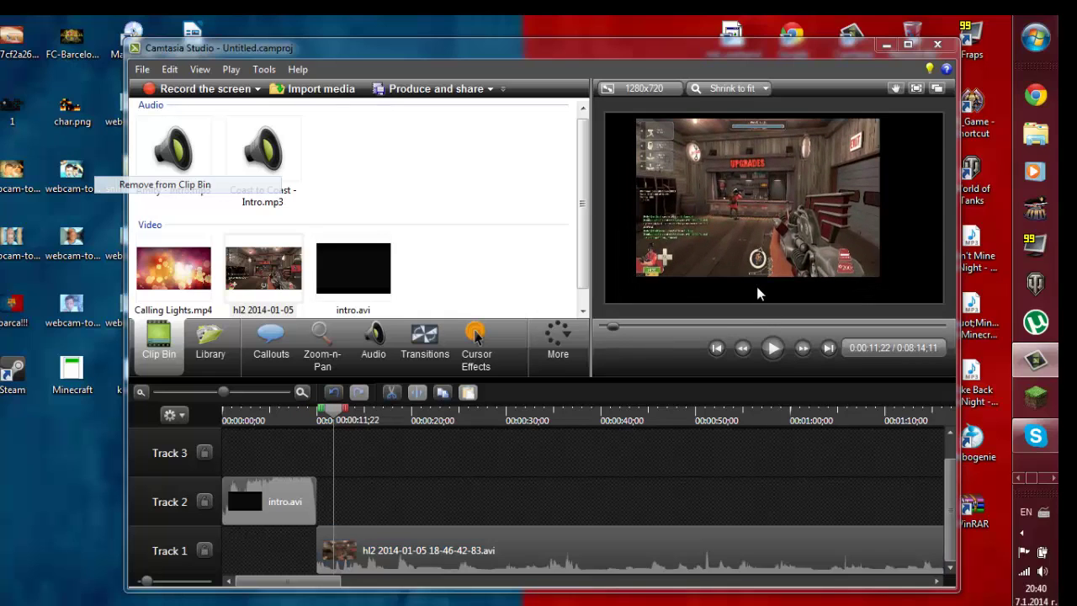
left_click(758, 276)
left_click_drag(758, 280, 758, 297)
left_click_drag(881, 207, 939, 208)
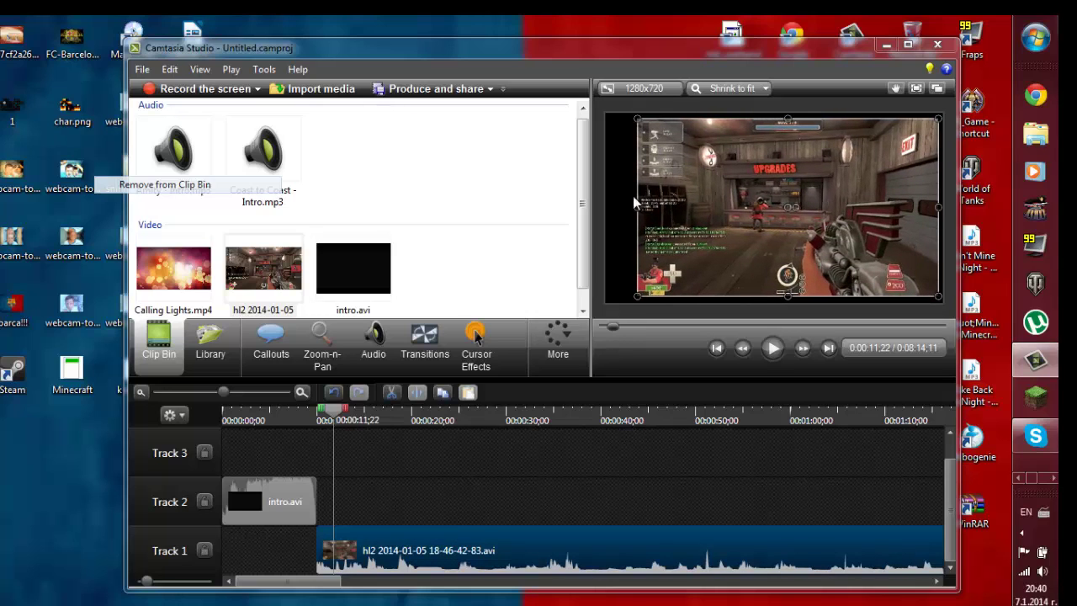
left_click_drag(638, 207, 606, 206)
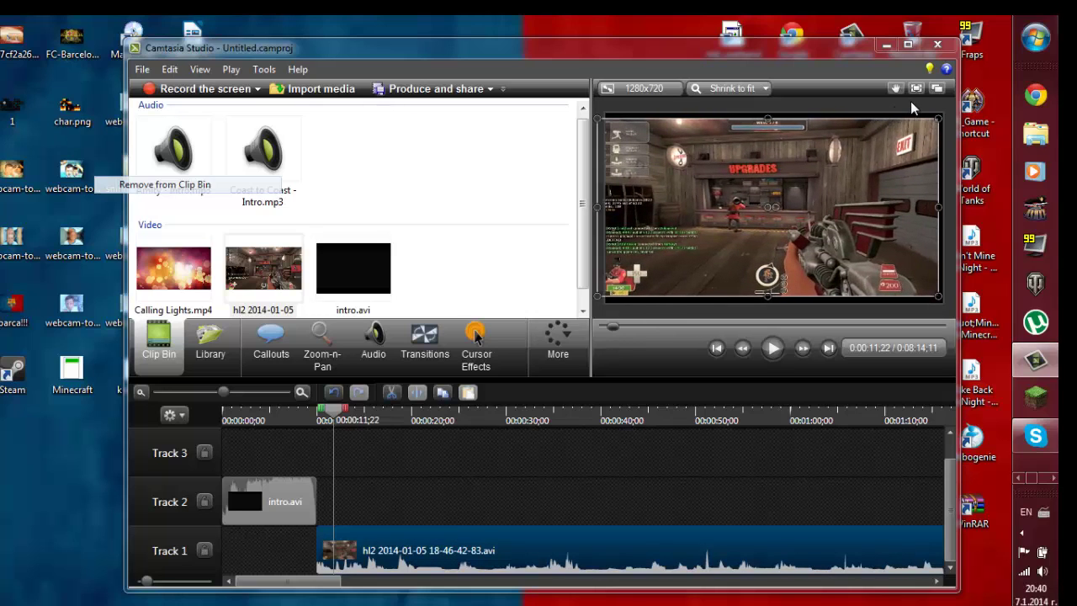
Close Camtasia Studio without saving the changes to Untitled.camproj.
left_click(939, 45)
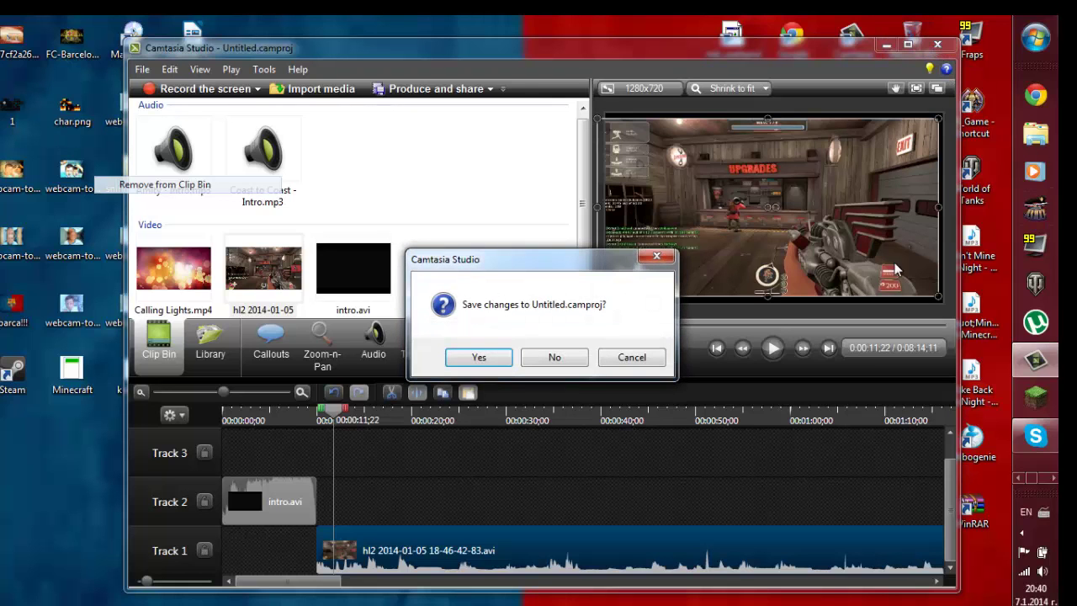
left_click(553, 358)
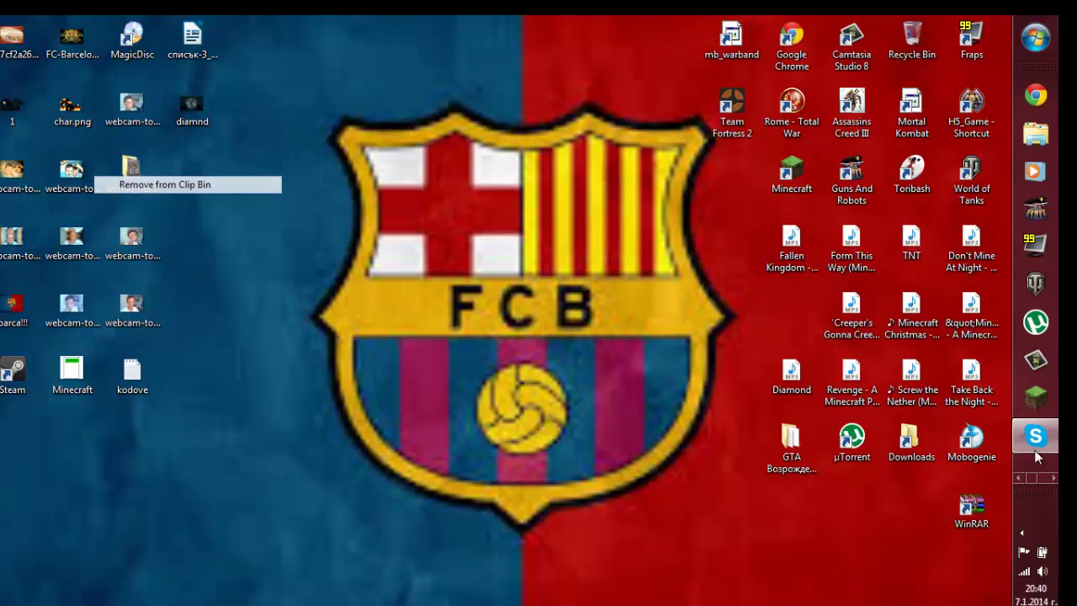
Switch to the running Camtasia Recorder and move its window towards the middle of the desktop.
left_click(1054, 477)
left_click(1035, 133)
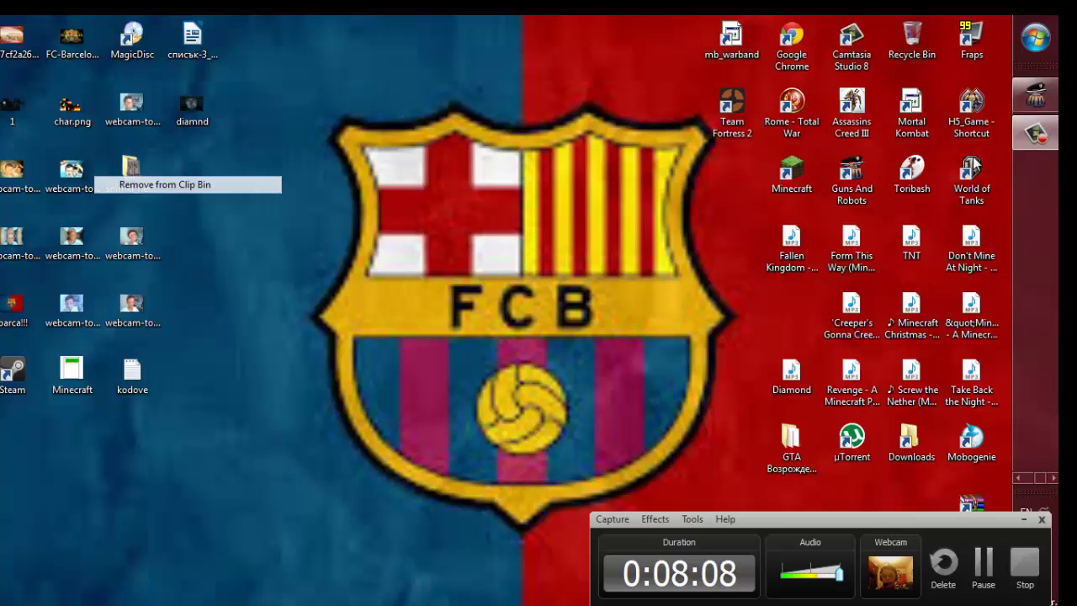
left_click_drag(870, 519, 620, 402)
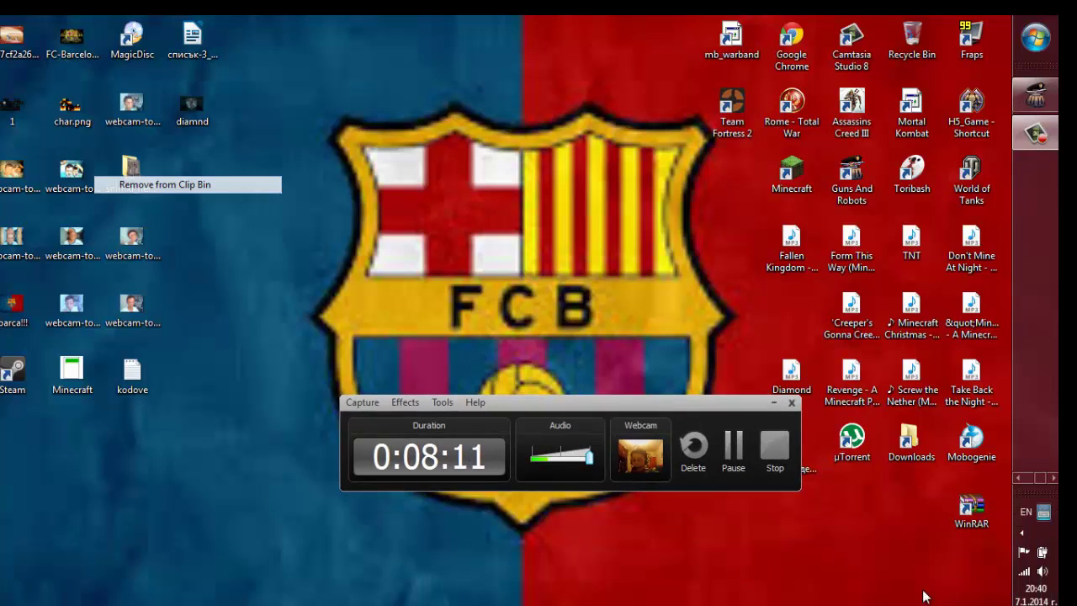